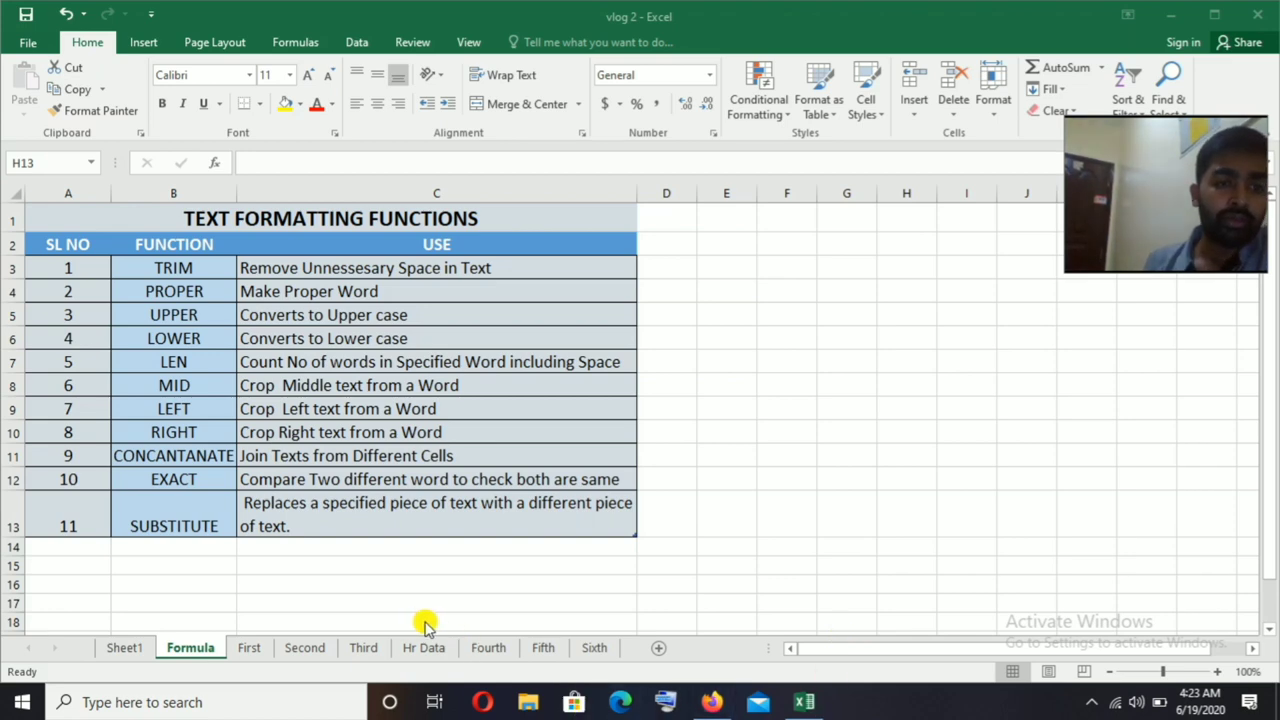
- Switch to the First sheet, where seven unevenly spaced names sit beside empty text-function columns
{"action": "left_click", "coordinate": [249, 647]}
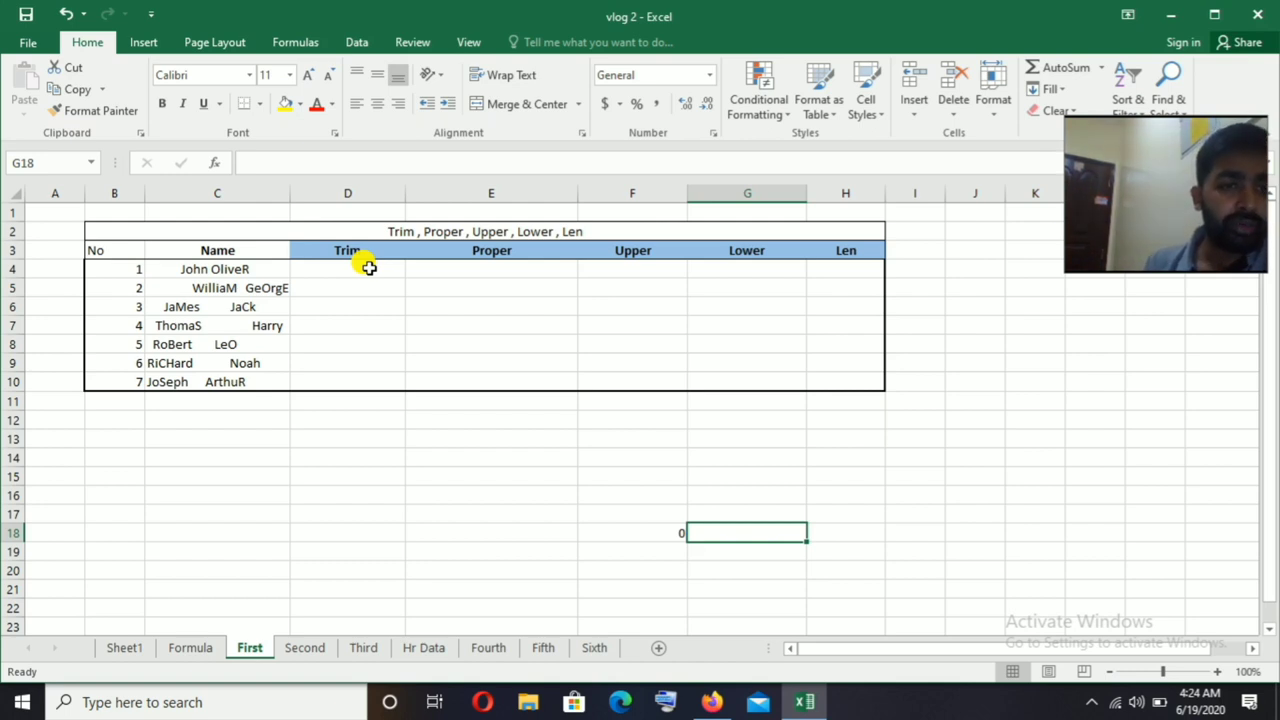
- Enter =TRIM(C4) in D4 and fill it down to D10 to strip the names' extra spaces
{"action": "left_click", "coordinate": [371, 269]}
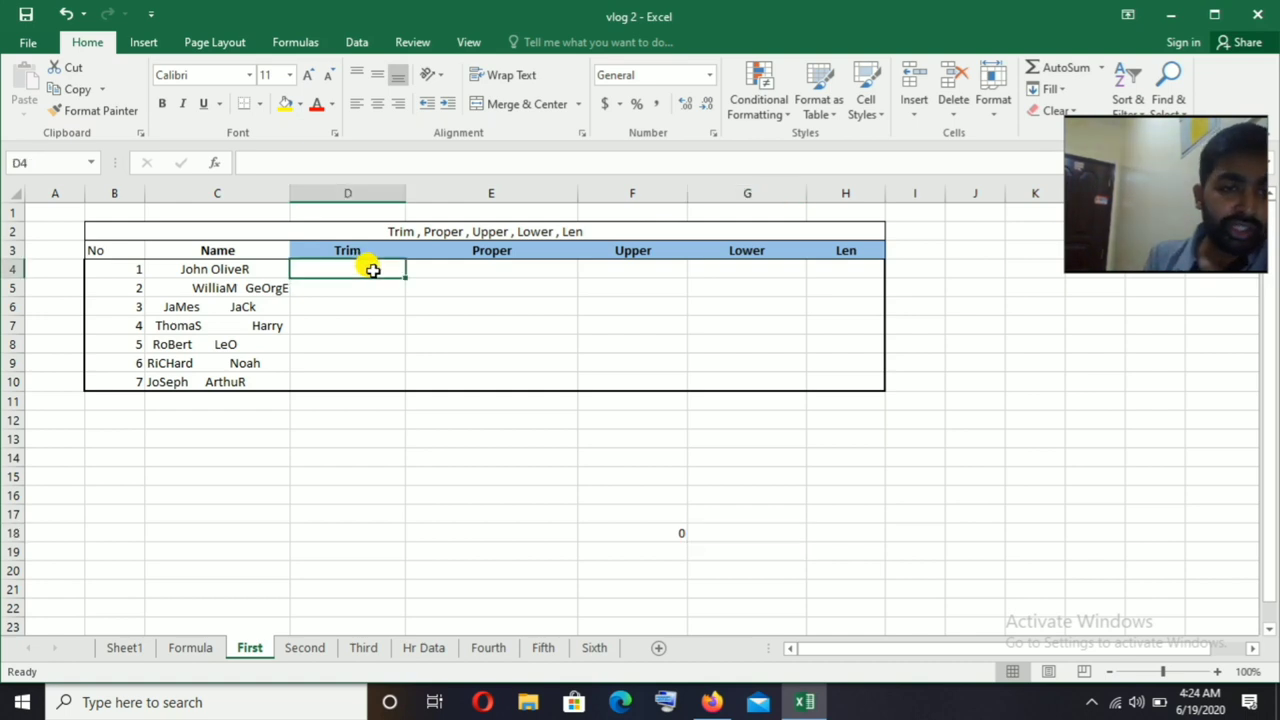
{"action": "type", "text": "=t"}
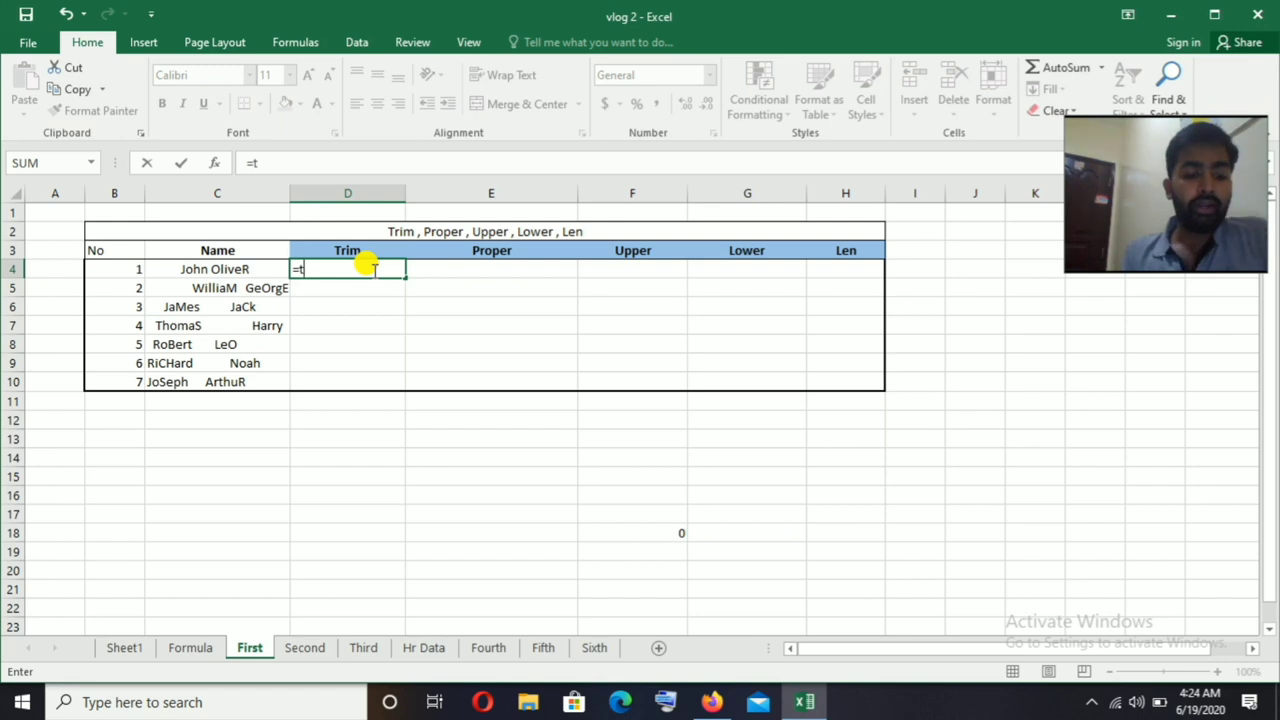
{"action": "type", "text": "rim"}
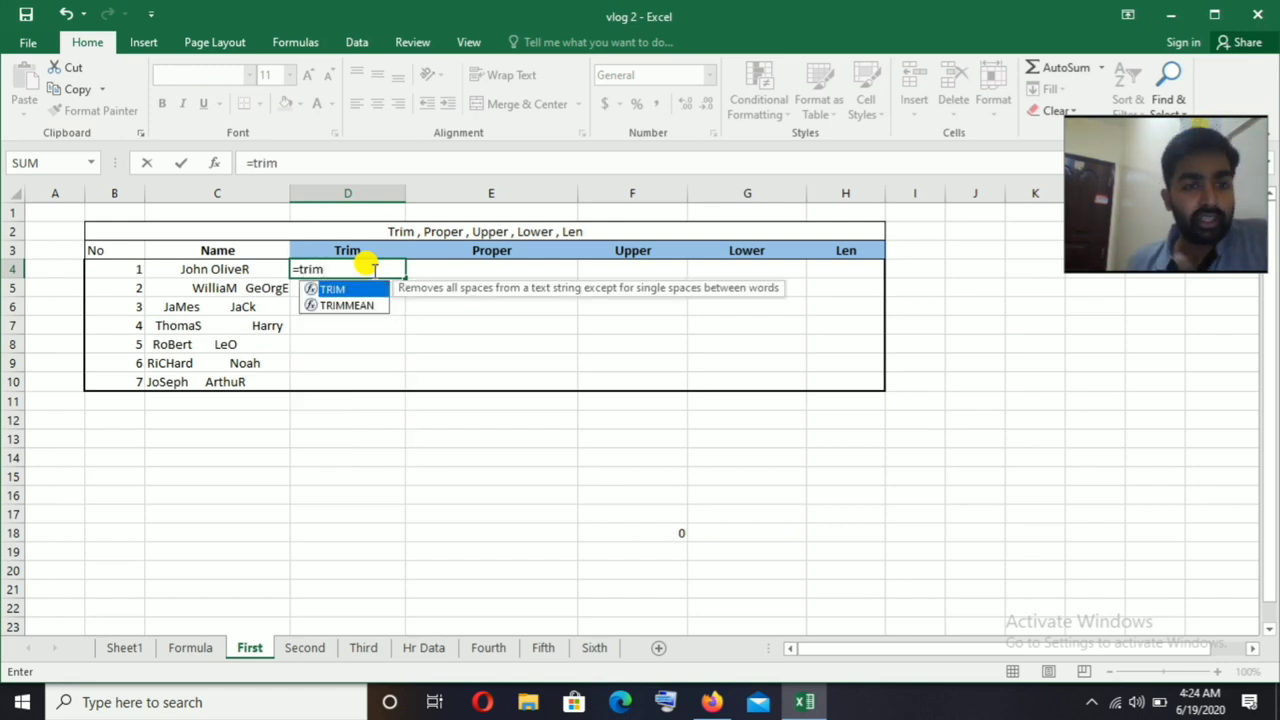
{"action": "key", "text": "Tab"}
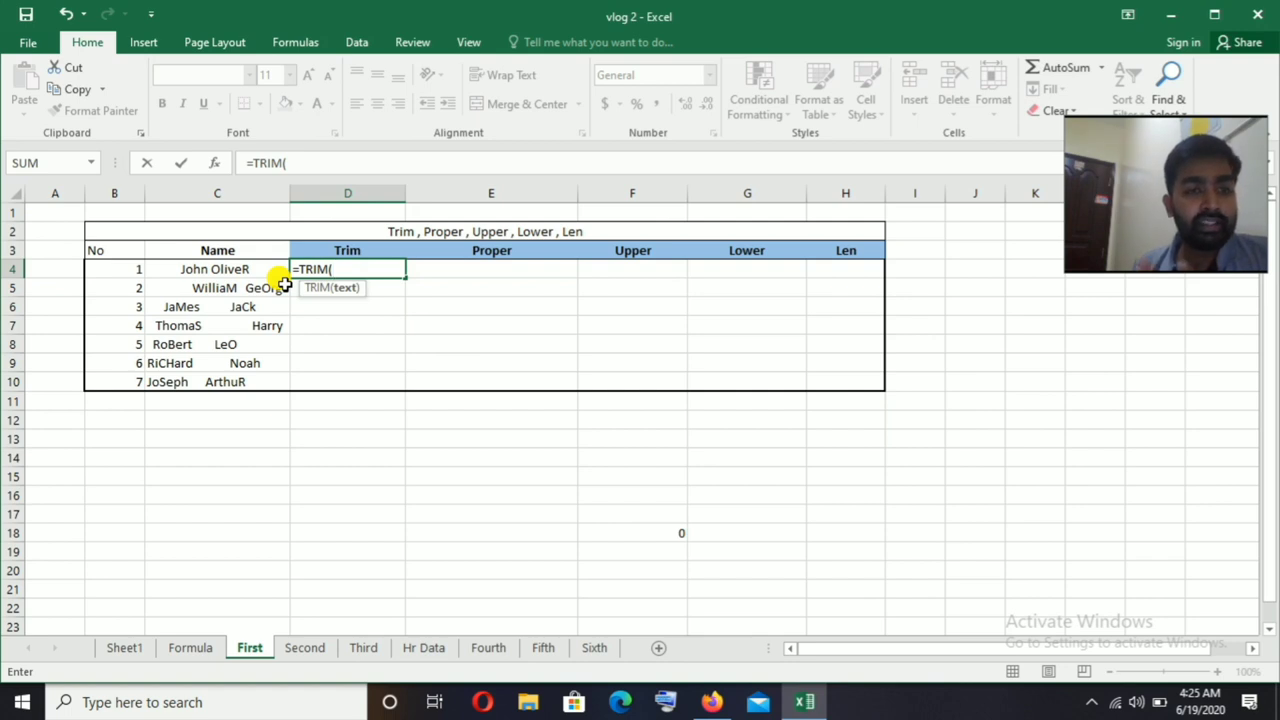
{"action": "left_click", "coordinate": [231, 269]}
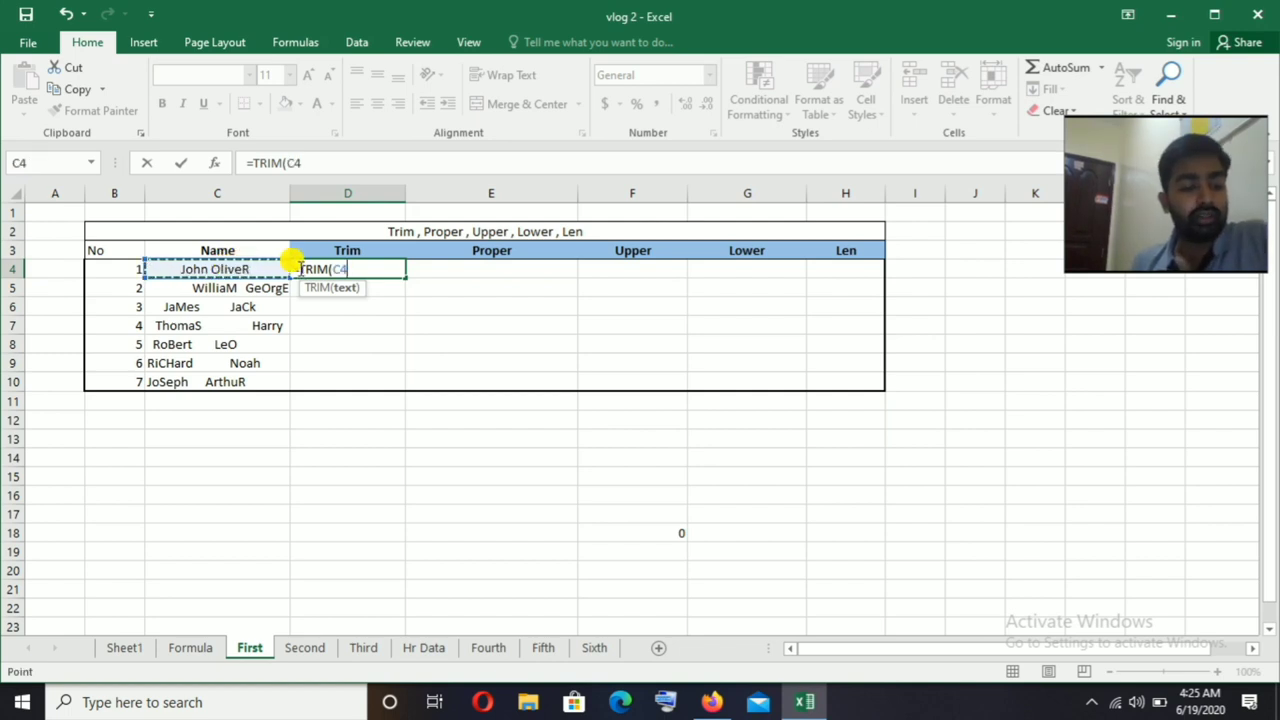
{"action": "key", "text": "Return"}
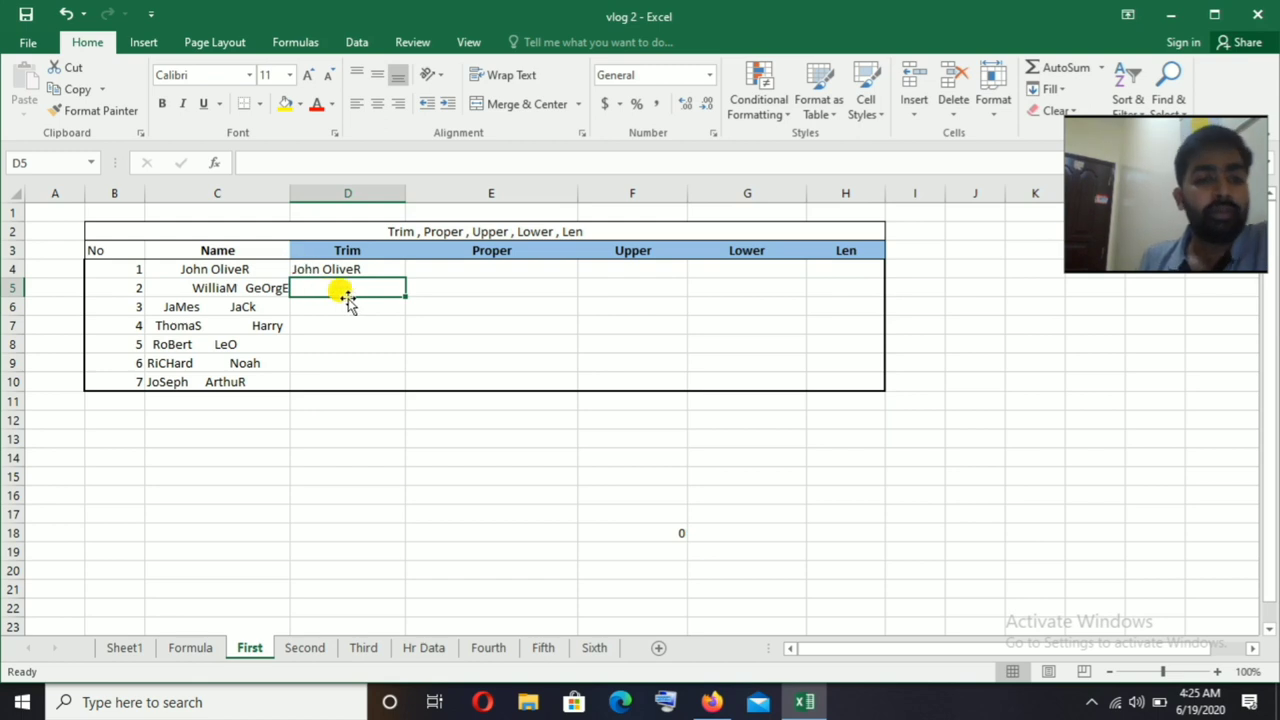
{"action": "left_click", "coordinate": [232, 266]}
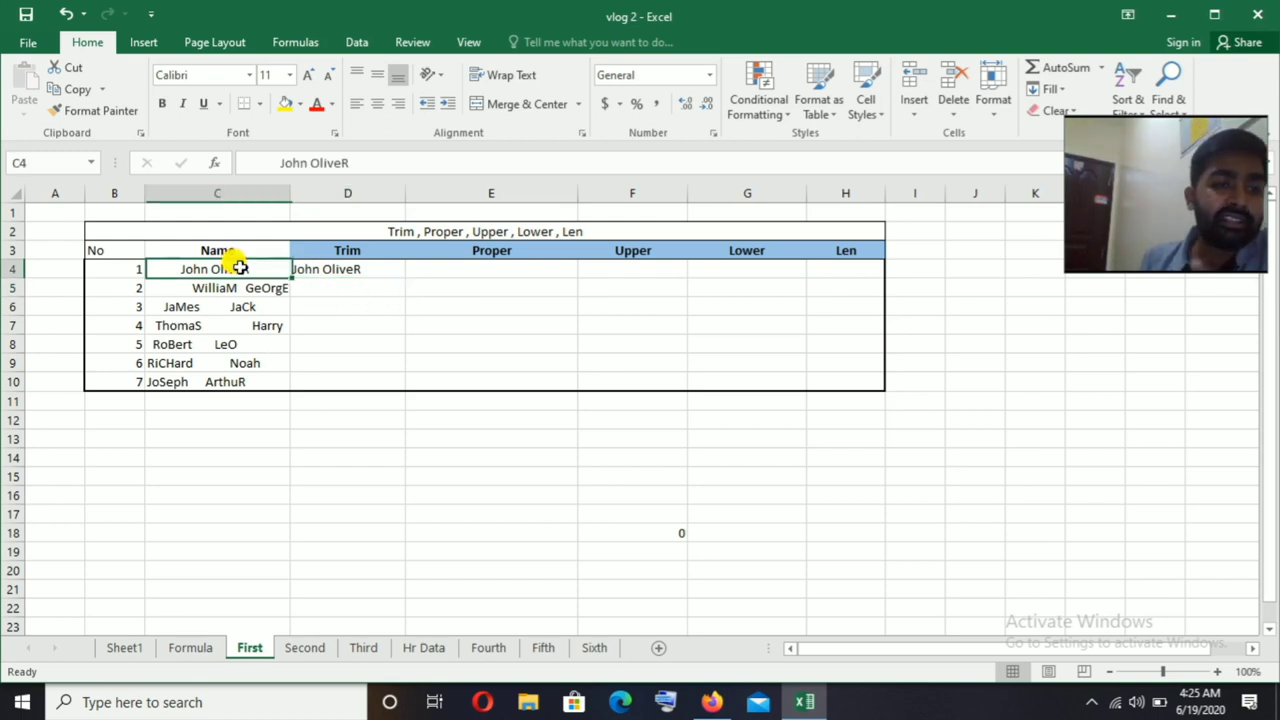
{"action": "left_click", "coordinate": [356, 268]}
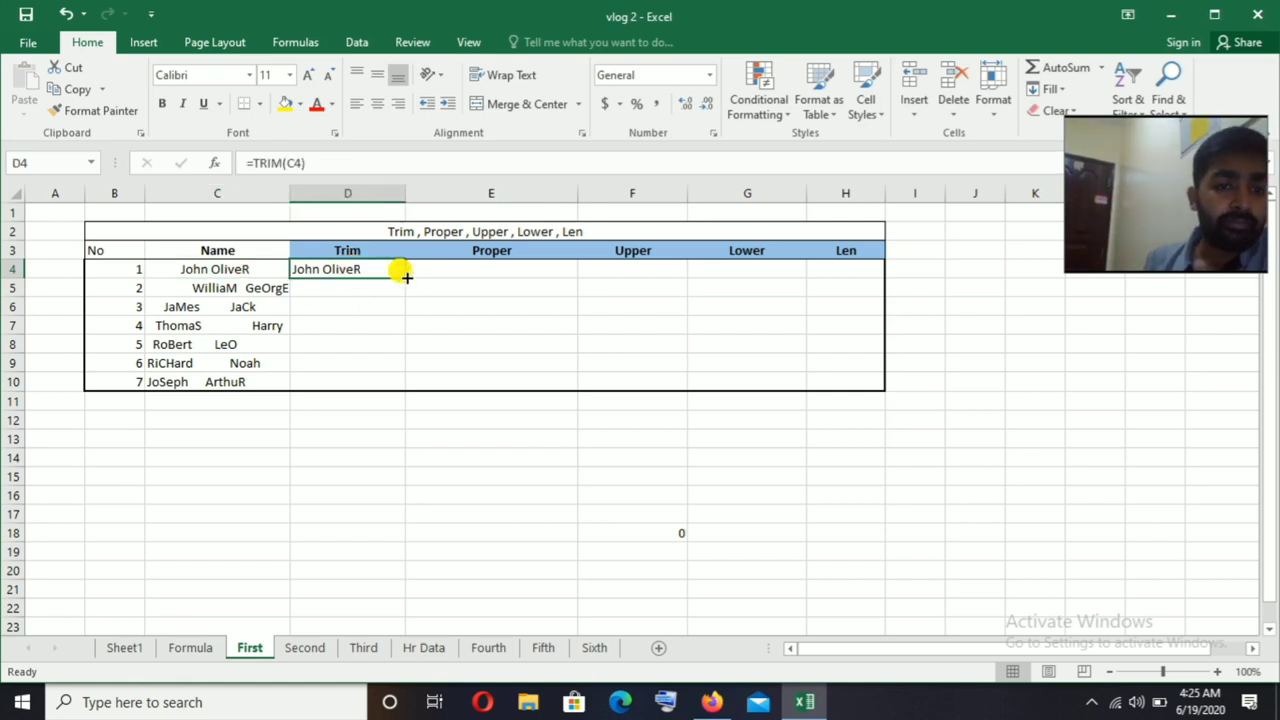
{"action": "double_click", "coordinate": [406, 278]}
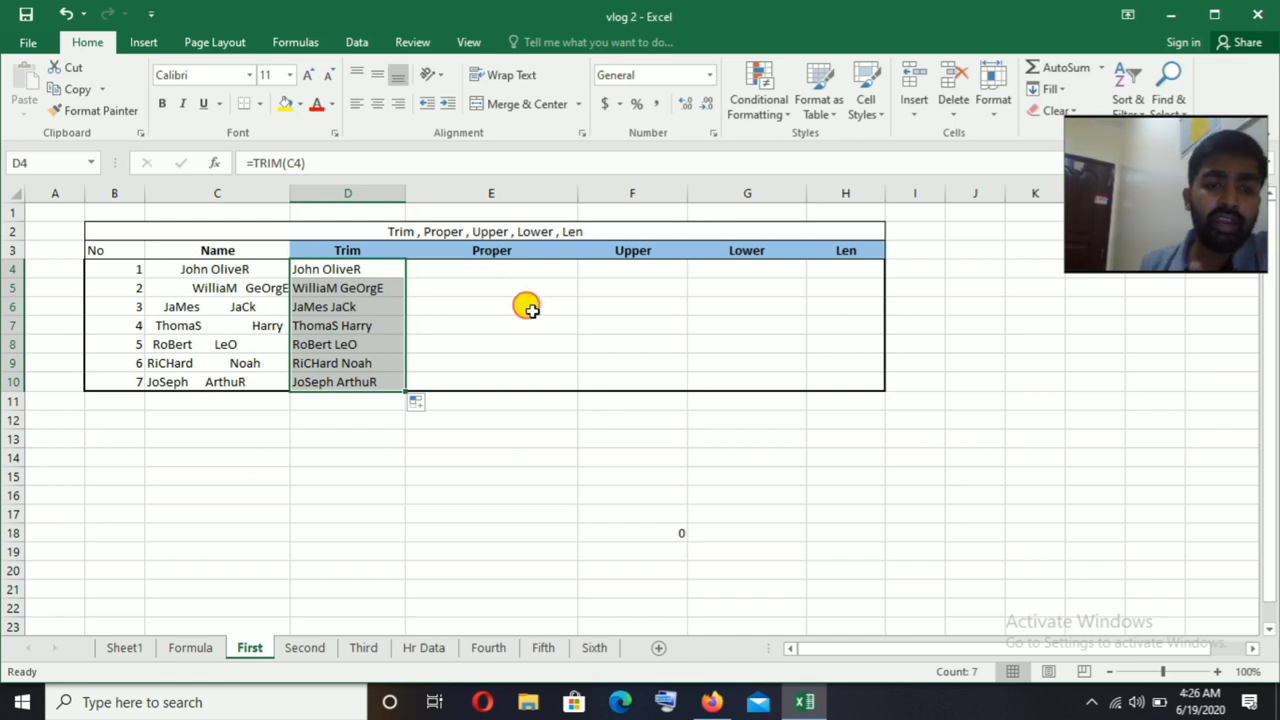
{"action": "left_click", "coordinate": [526, 303]}
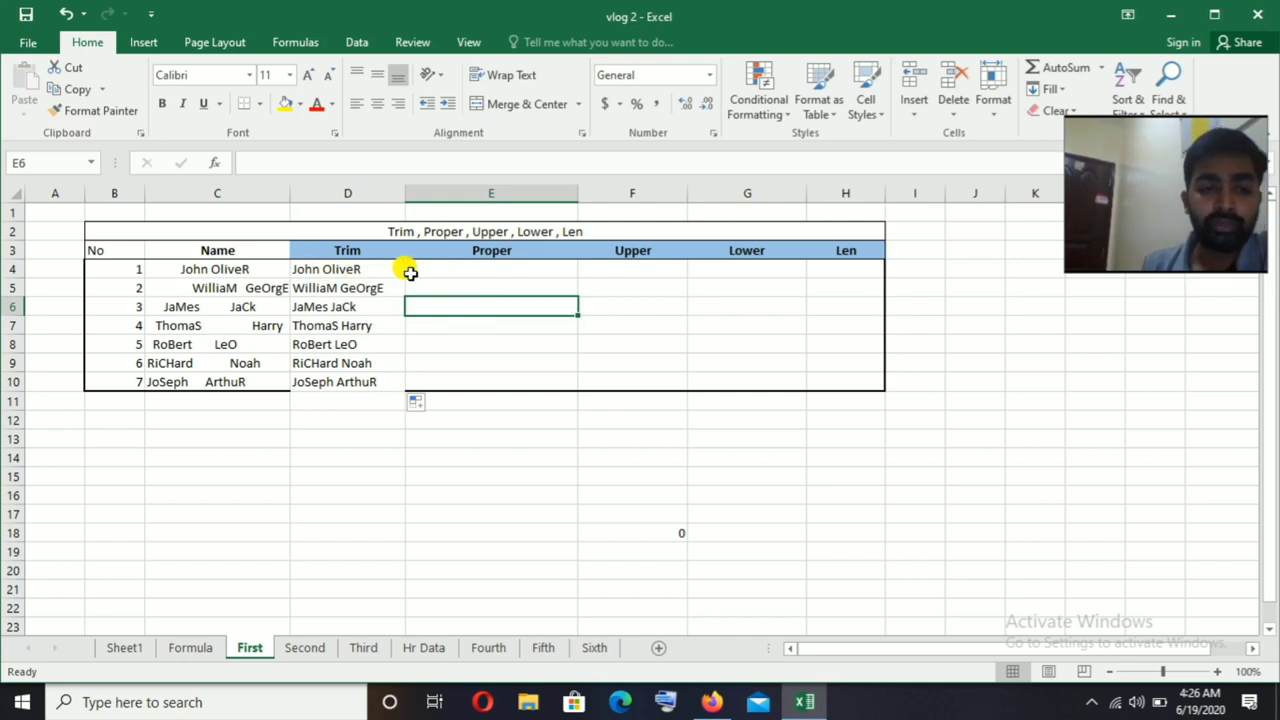
- Enter =PROPER(D4) in E4 and fill it down to E10, giving names like 'John Oliver'
{"action": "left_click", "coordinate": [377, 288]}
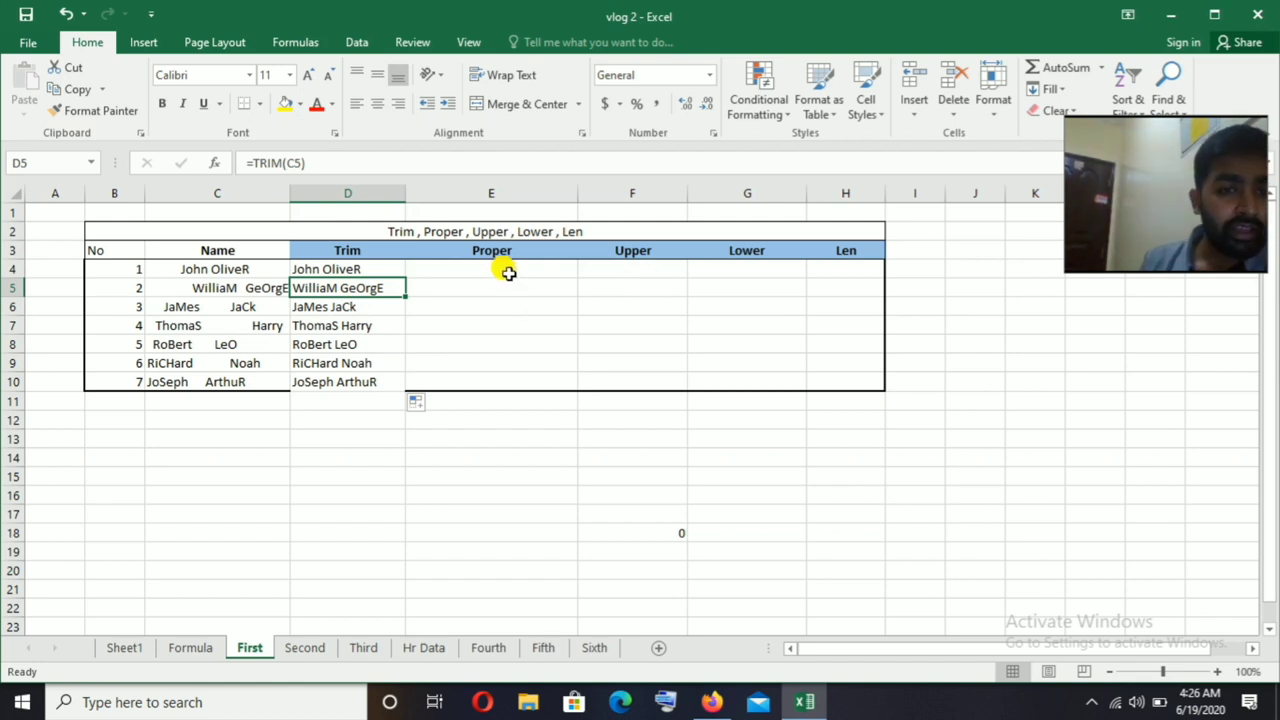
{"action": "left_click", "coordinate": [510, 268]}
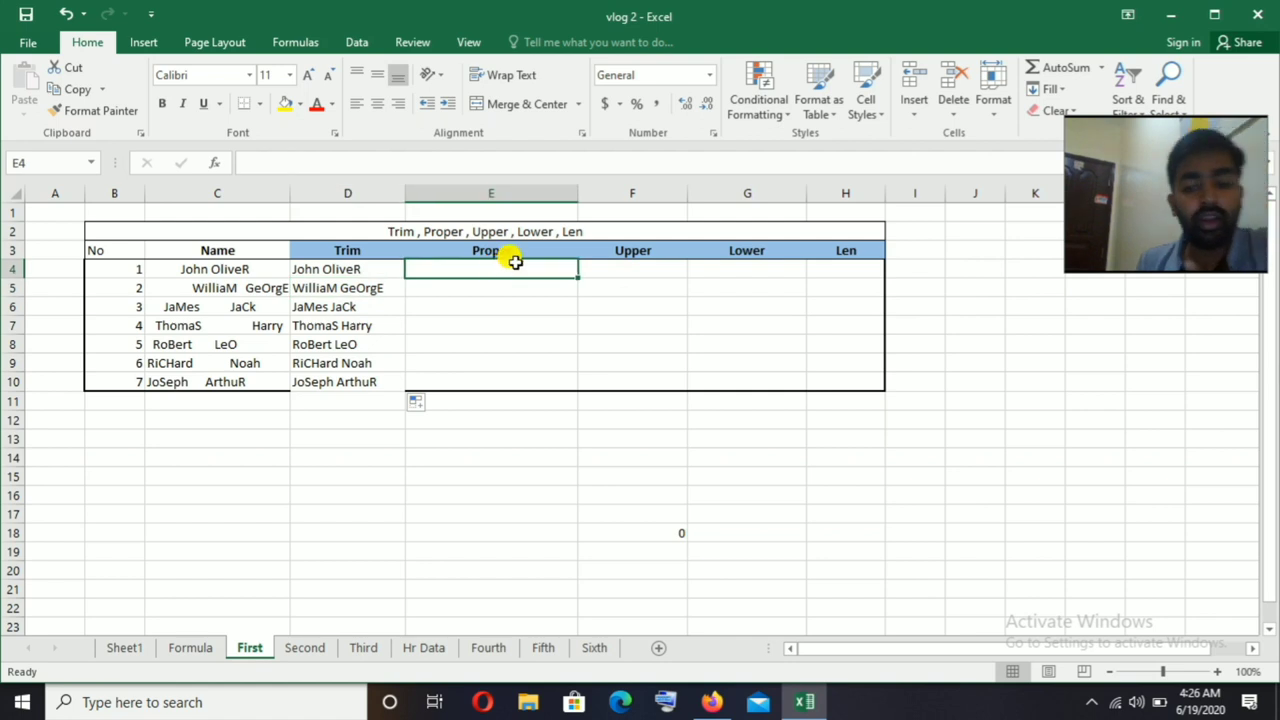
{"action": "type", "text": "="}
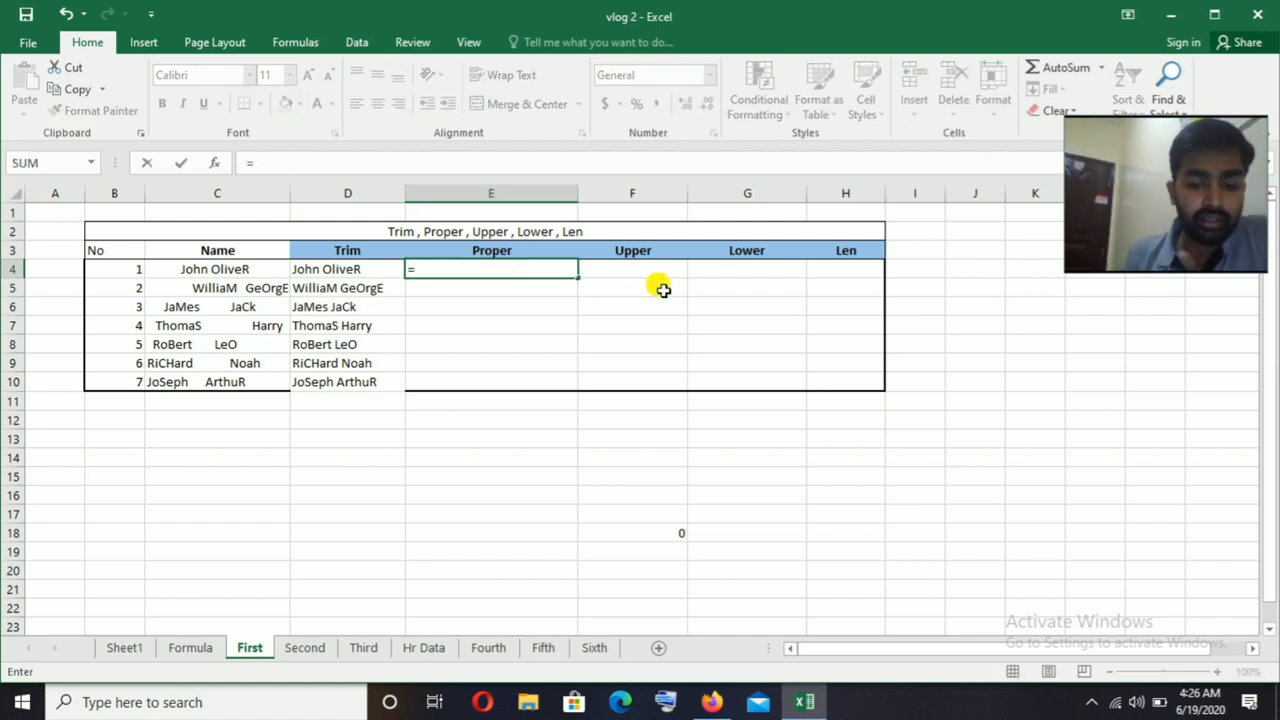
{"action": "type", "text": "prop"}
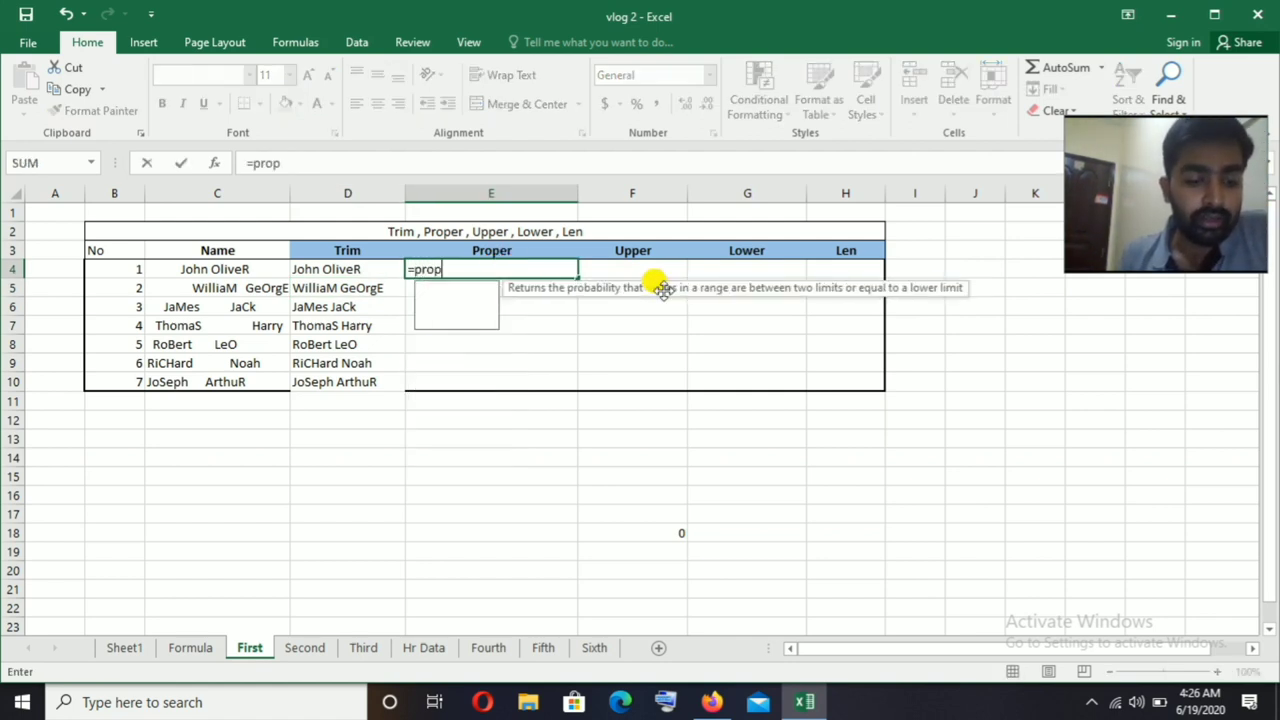
{"action": "key", "text": "Tab"}
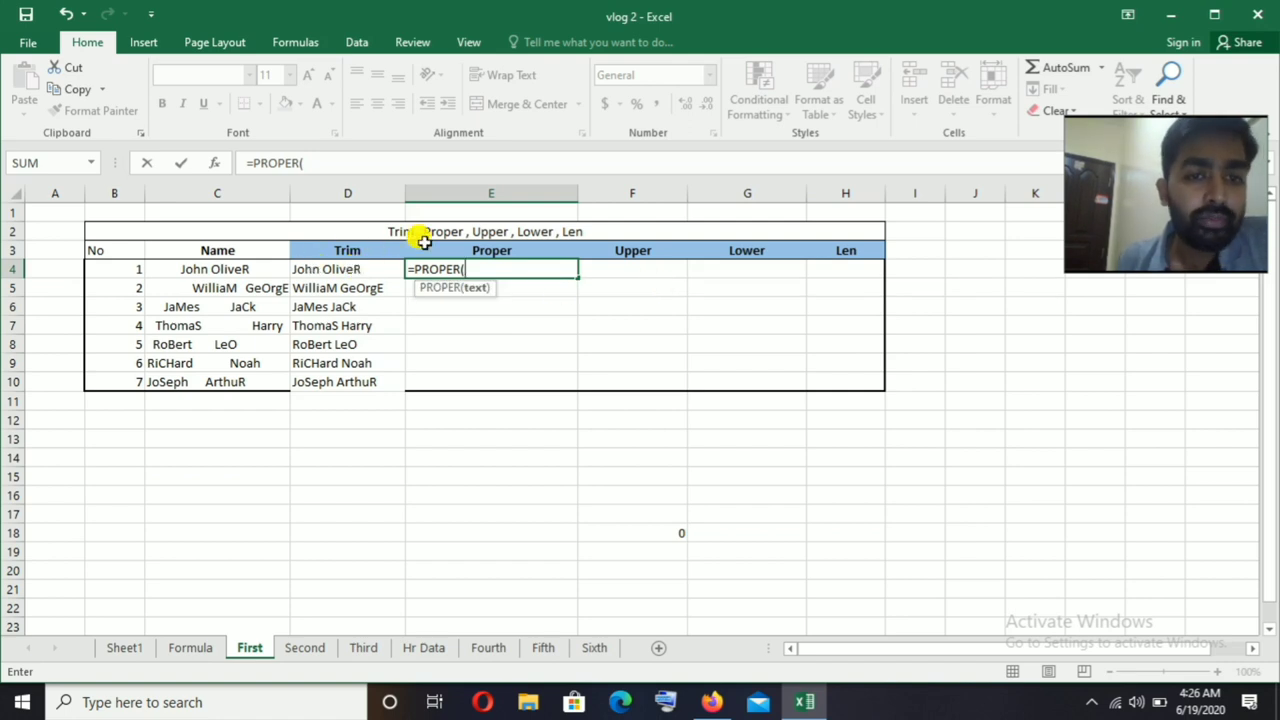
{"action": "left_click", "coordinate": [372, 264]}
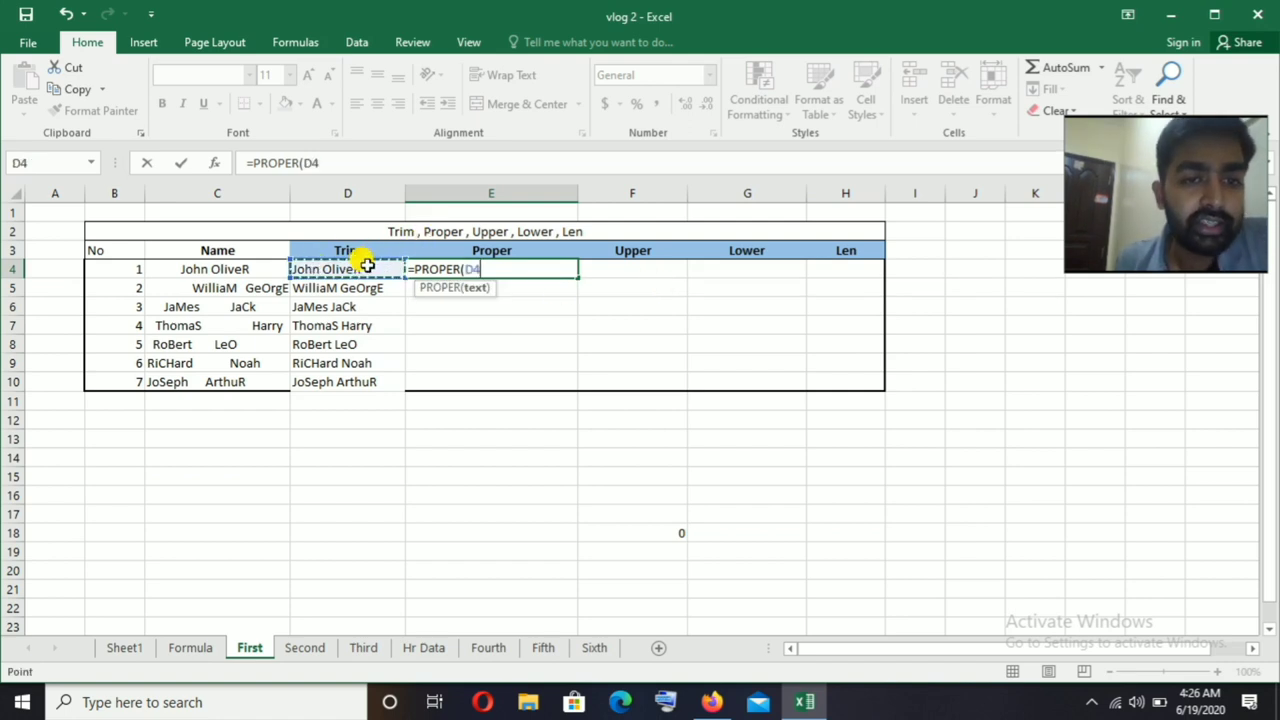
{"action": "key", "text": "Return"}
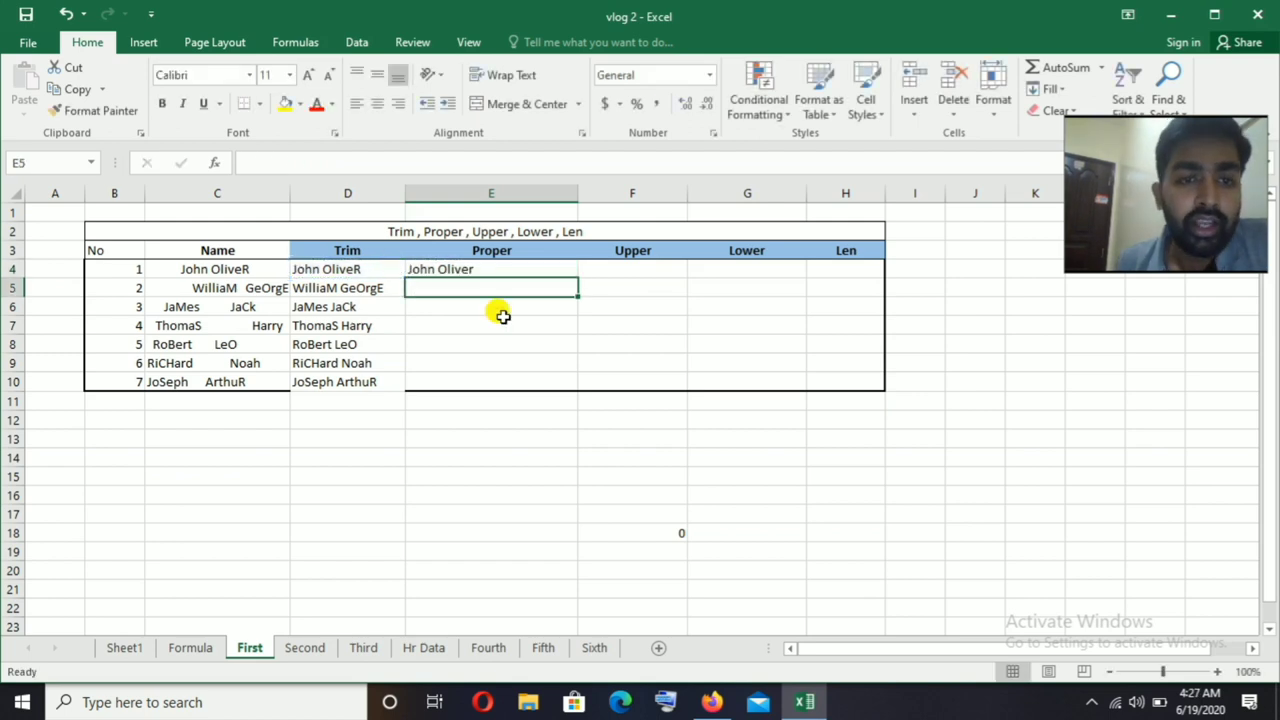
{"action": "left_click", "coordinate": [503, 320]}
{"action": "left_click", "coordinate": [415, 270]}
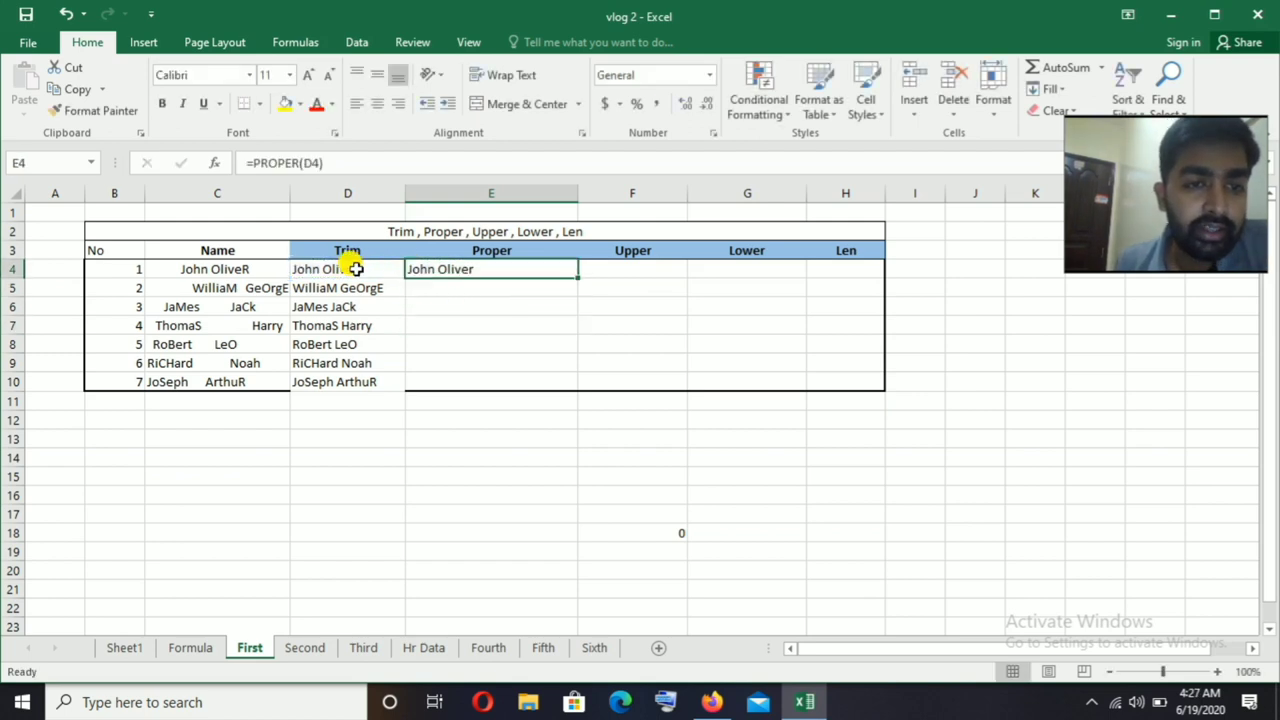
{"action": "left_click", "coordinate": [345, 269]}
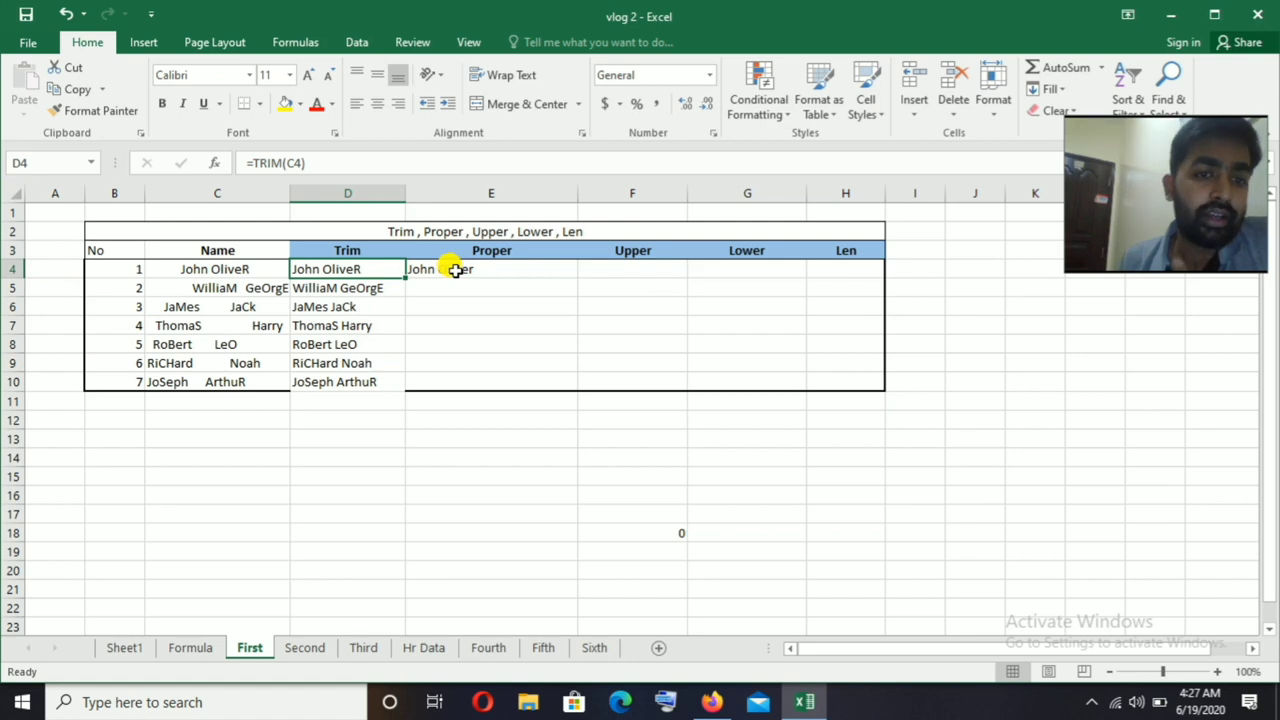
{"action": "left_click", "coordinate": [520, 270]}
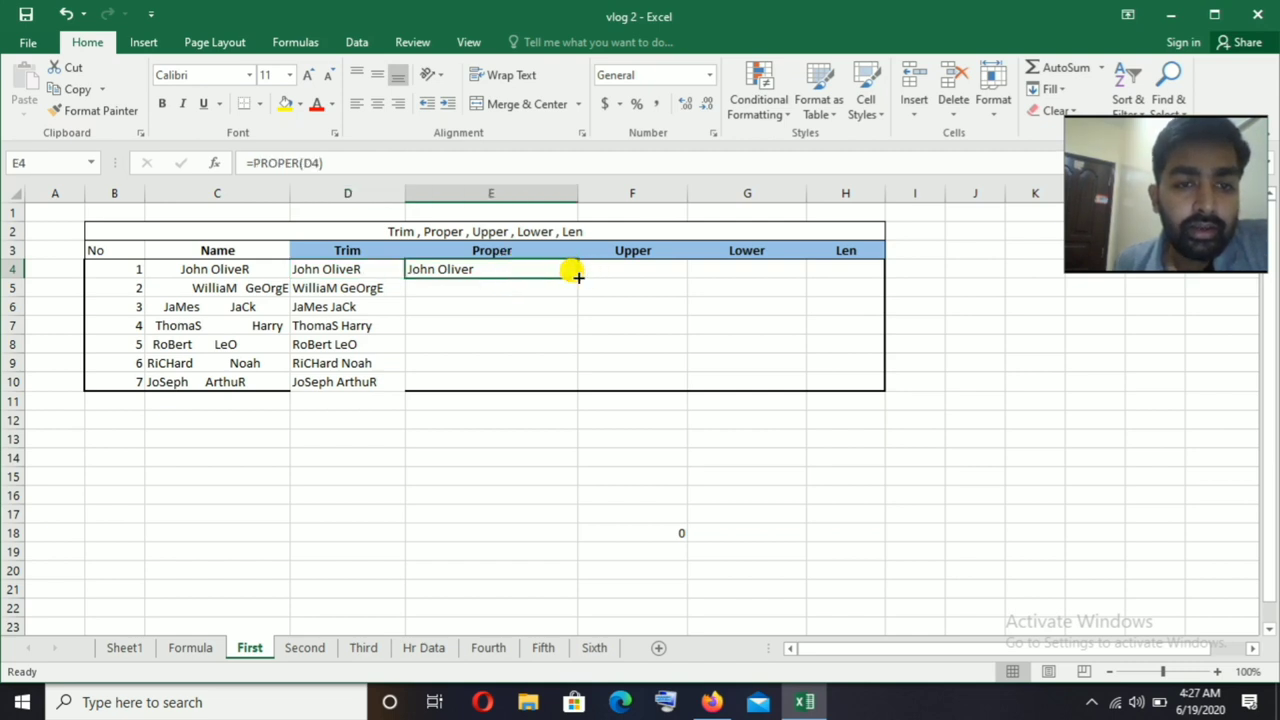
{"action": "double_click", "coordinate": [578, 277]}
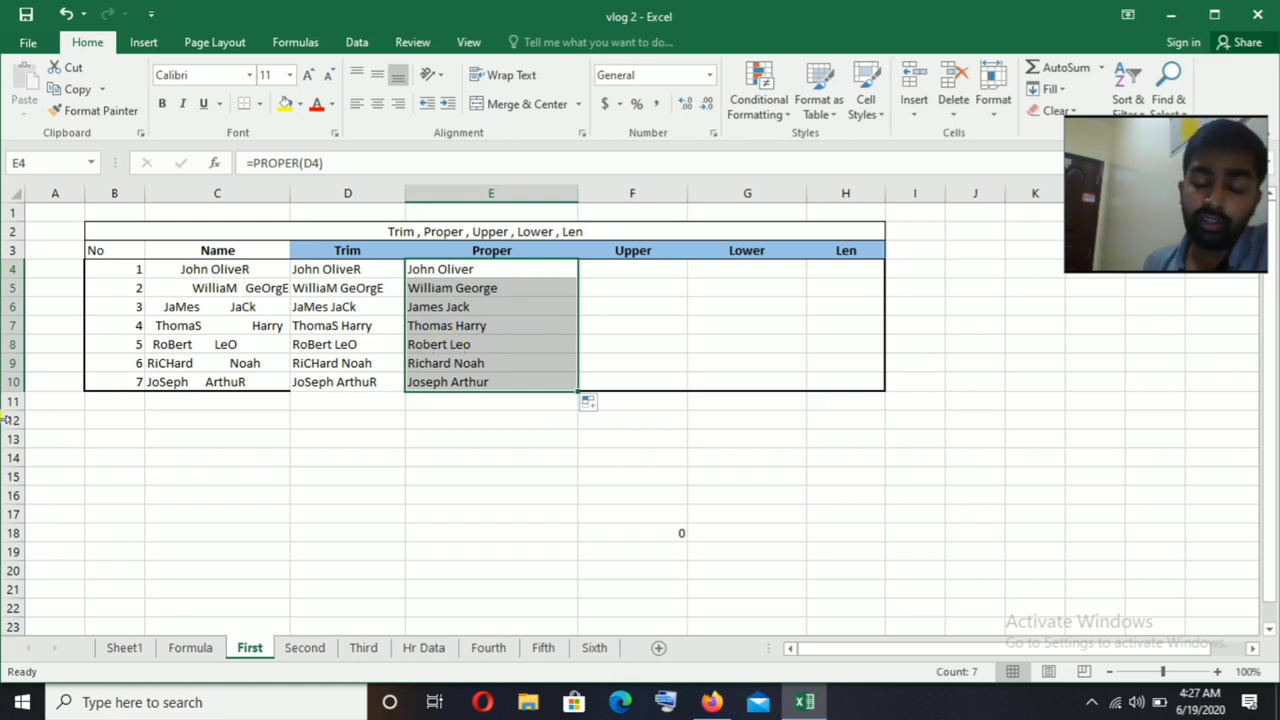
{"action": "left_click", "coordinate": [642, 266]}
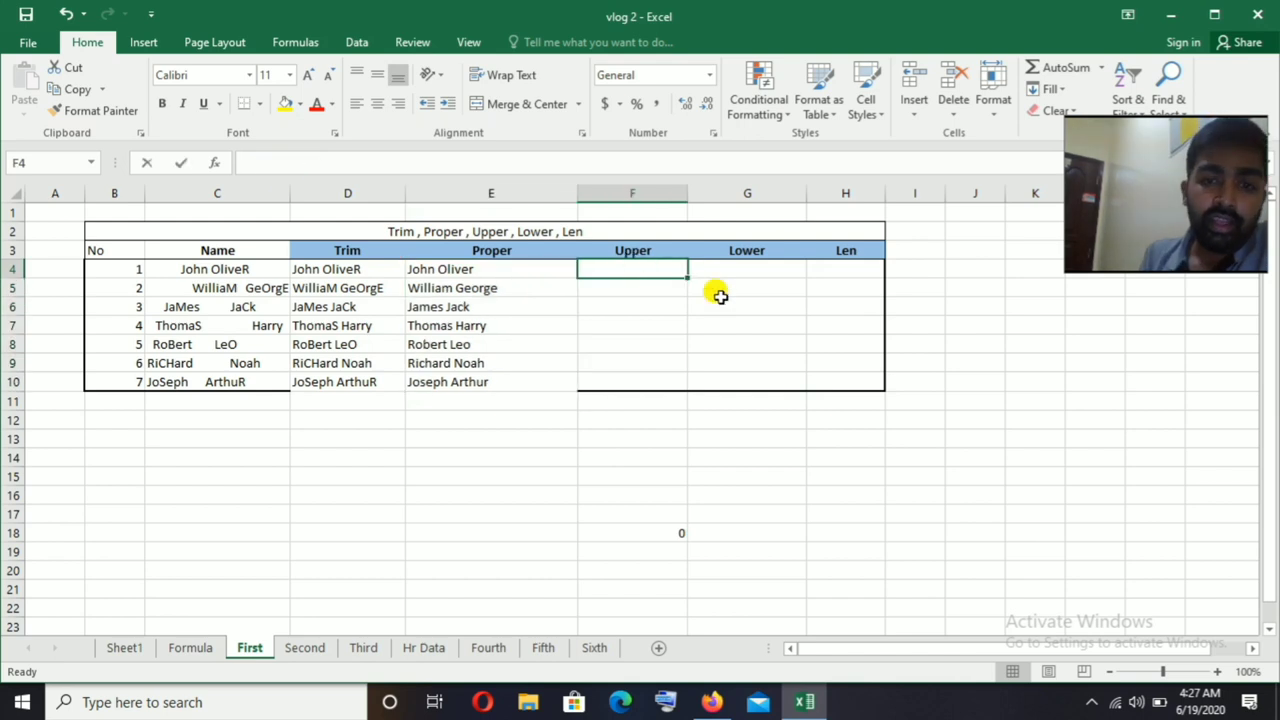
- Enter =UPPER(E4) in F4 and fill it down to F10, giving names like 'JOHN OLIVER'
{"action": "type", "text": "=upp"}
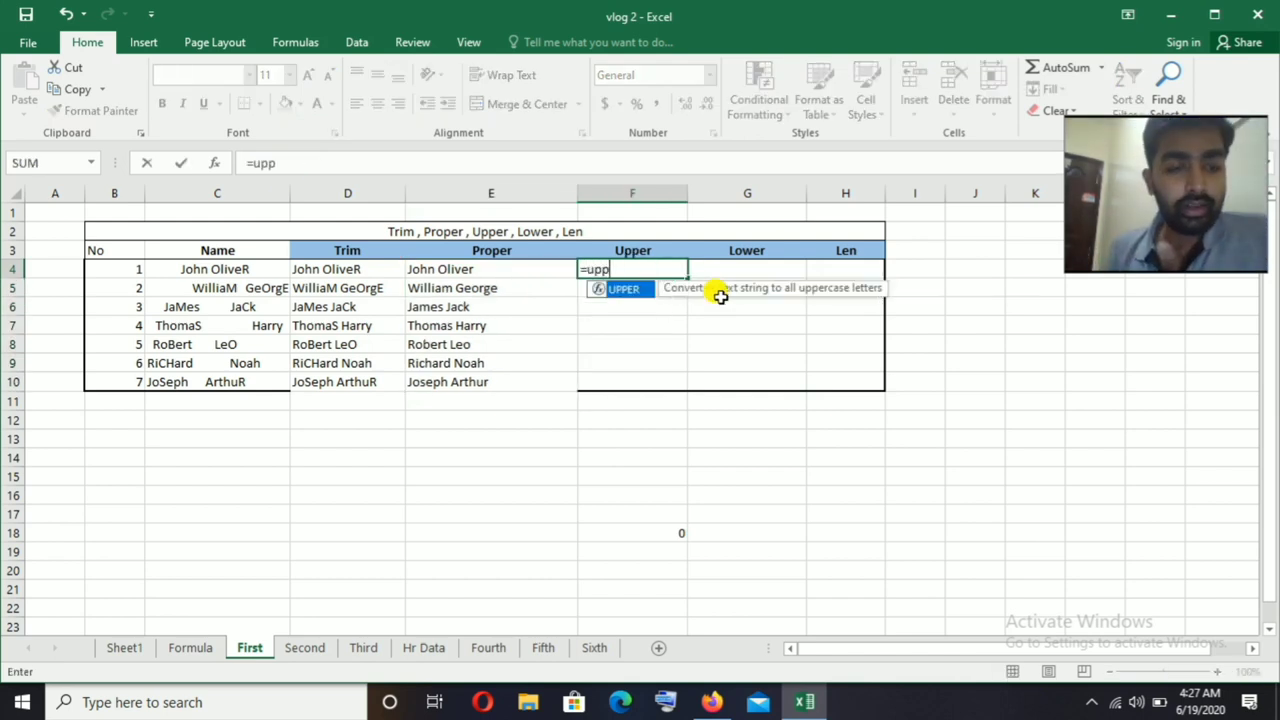
{"action": "key", "text": "Tab"}
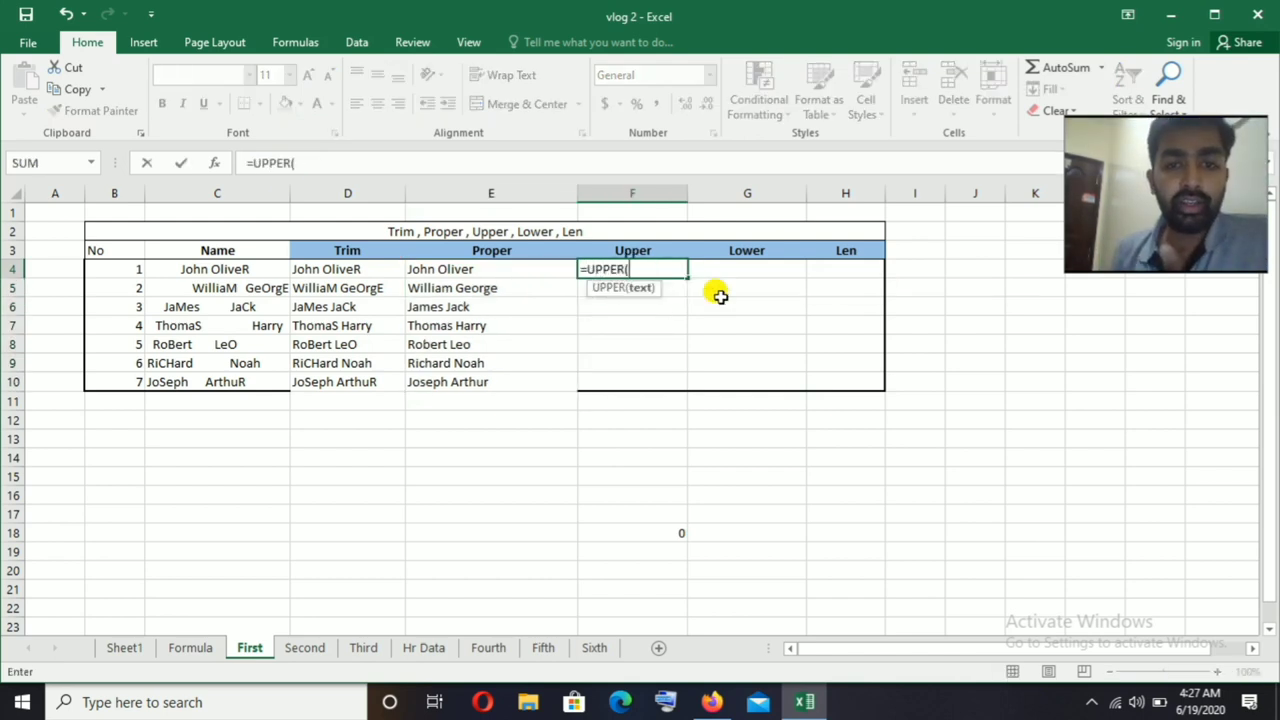
{"action": "left_click", "coordinate": [491, 269]}
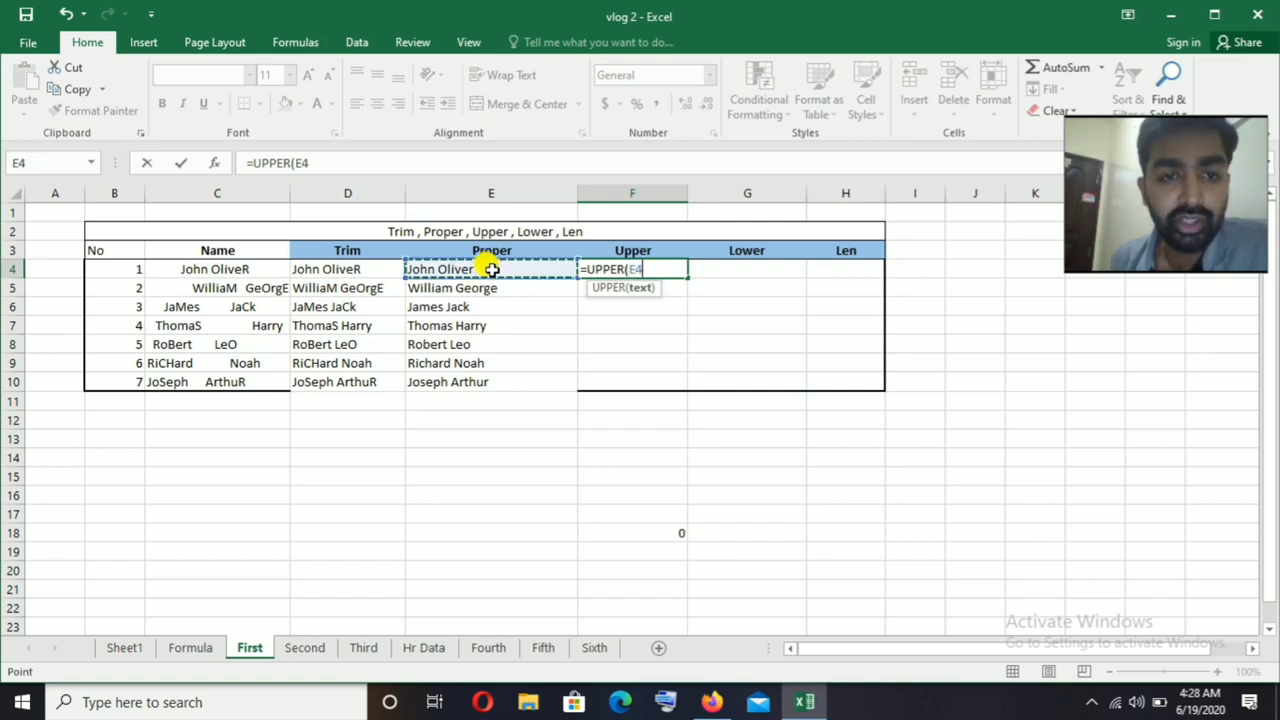
{"action": "type", "text": ")"}
{"action": "key", "text": "Return"}
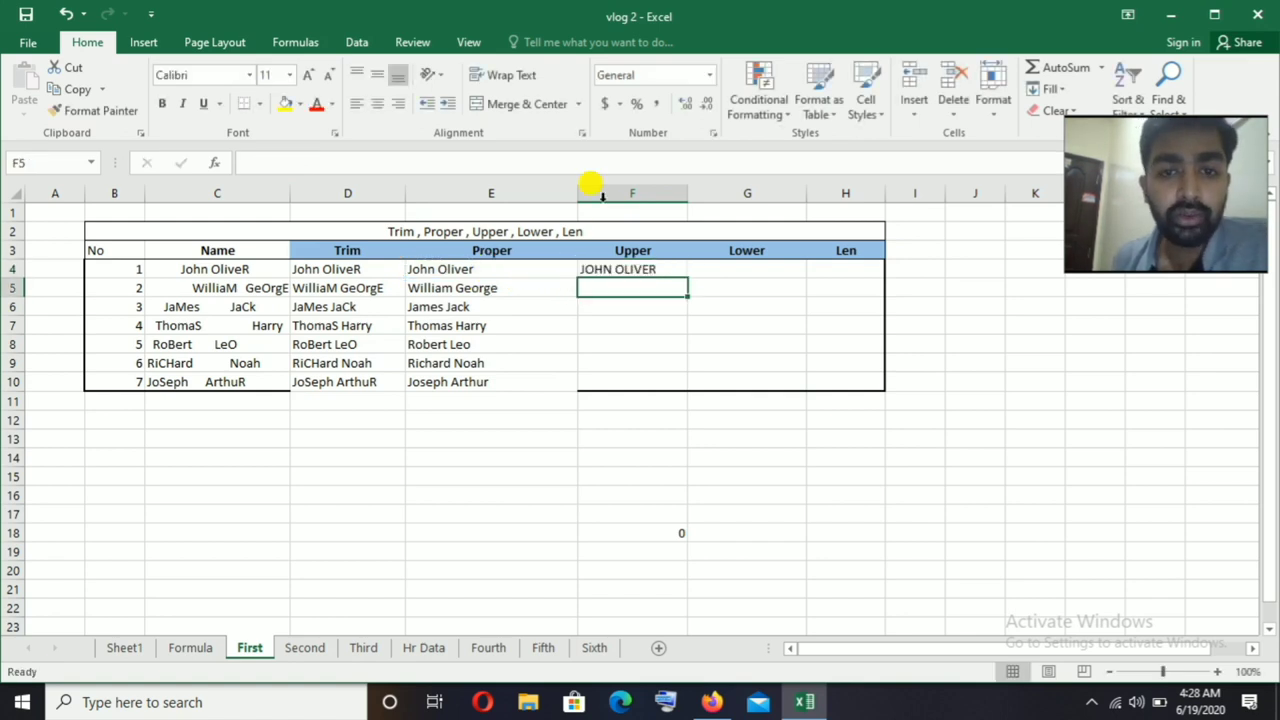
{"action": "left_click", "coordinate": [646, 269]}
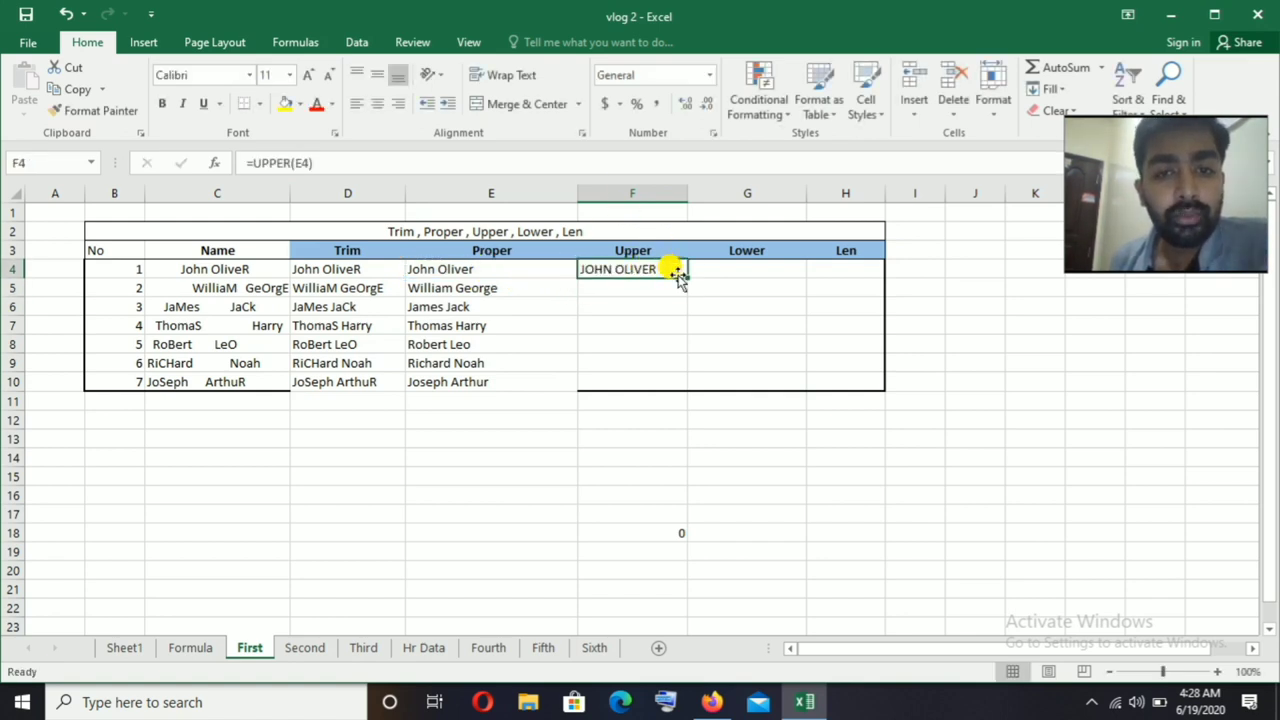
{"action": "double_click", "coordinate": [687, 277]}
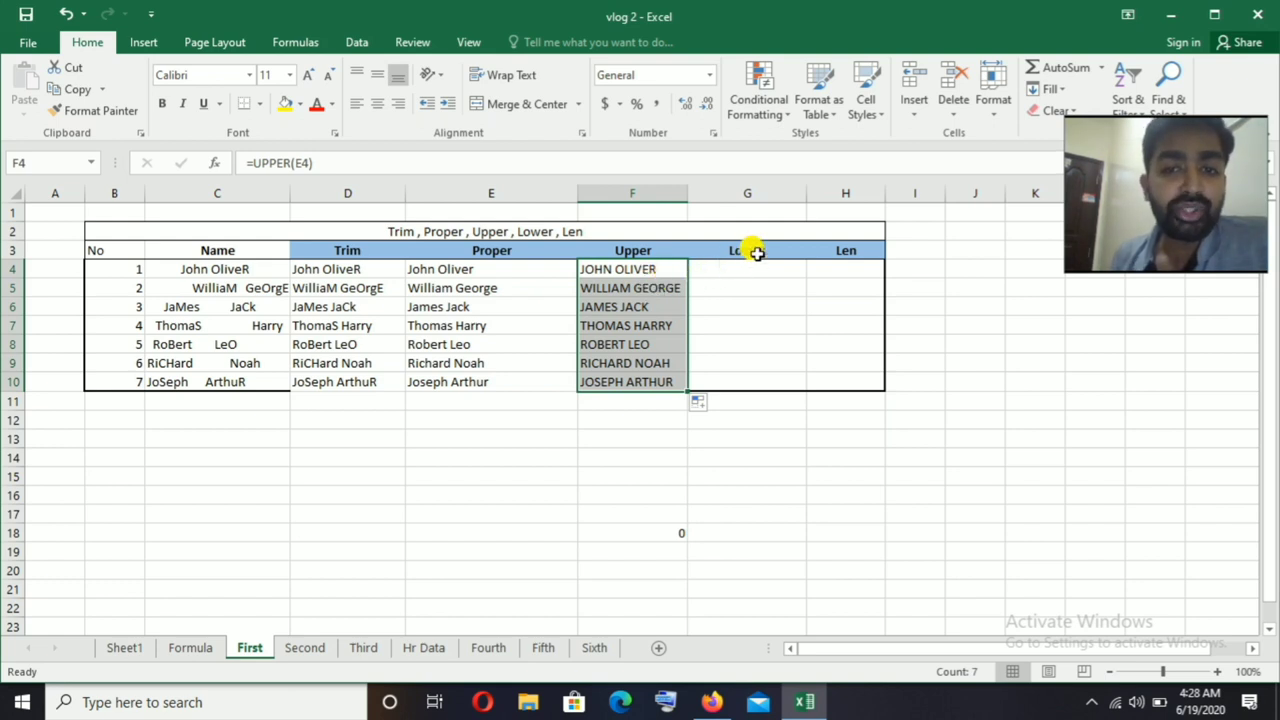
{"action": "left_click", "coordinate": [752, 248]}
{"action": "left_click_drag", "start_coordinate": [753, 248], "coordinate": [745, 255]}
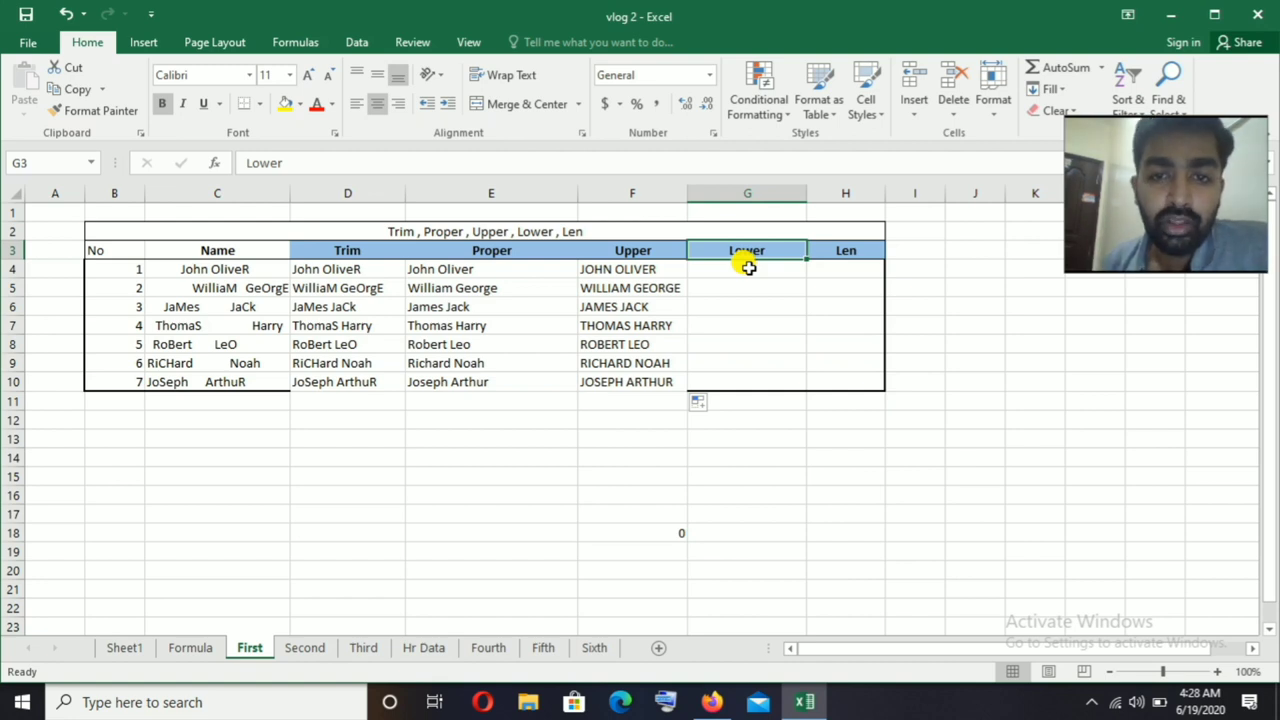
- Enter =LOWER(F4) in G4 and drag it down to G10, giving names like 'john oliver'
{"action": "left_click", "coordinate": [748, 268]}
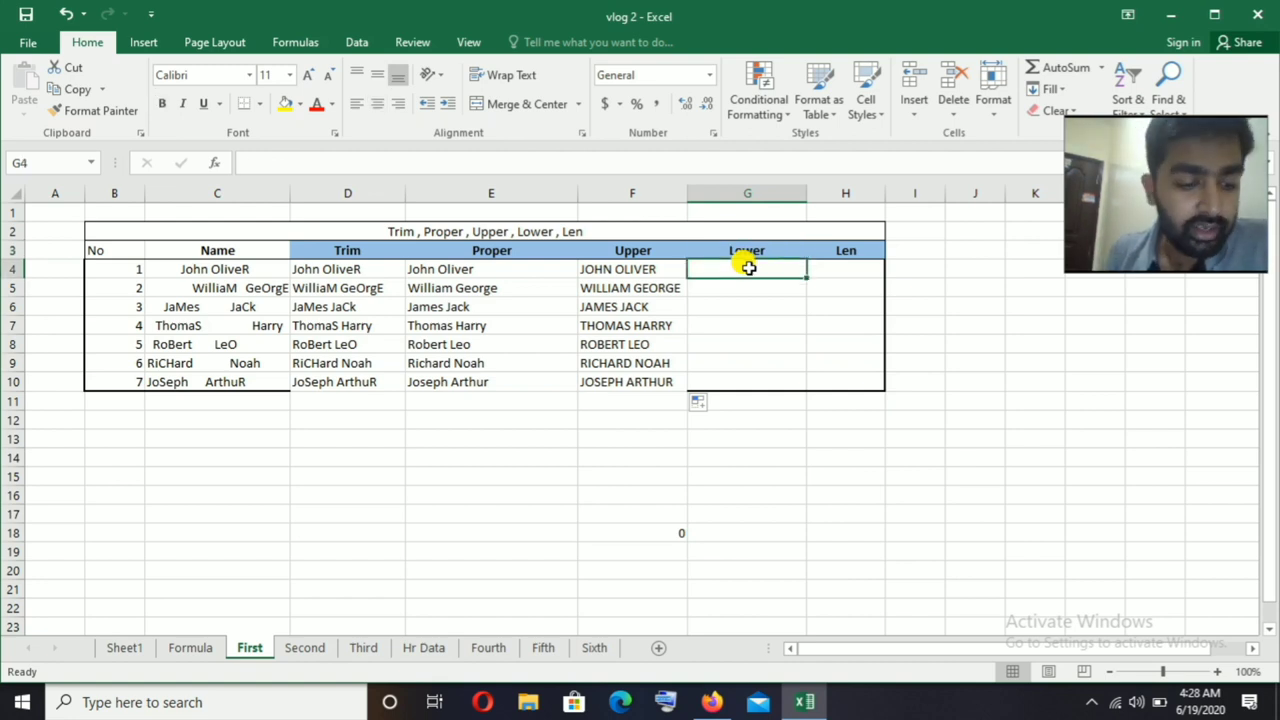
{"action": "type", "text": "=low"}
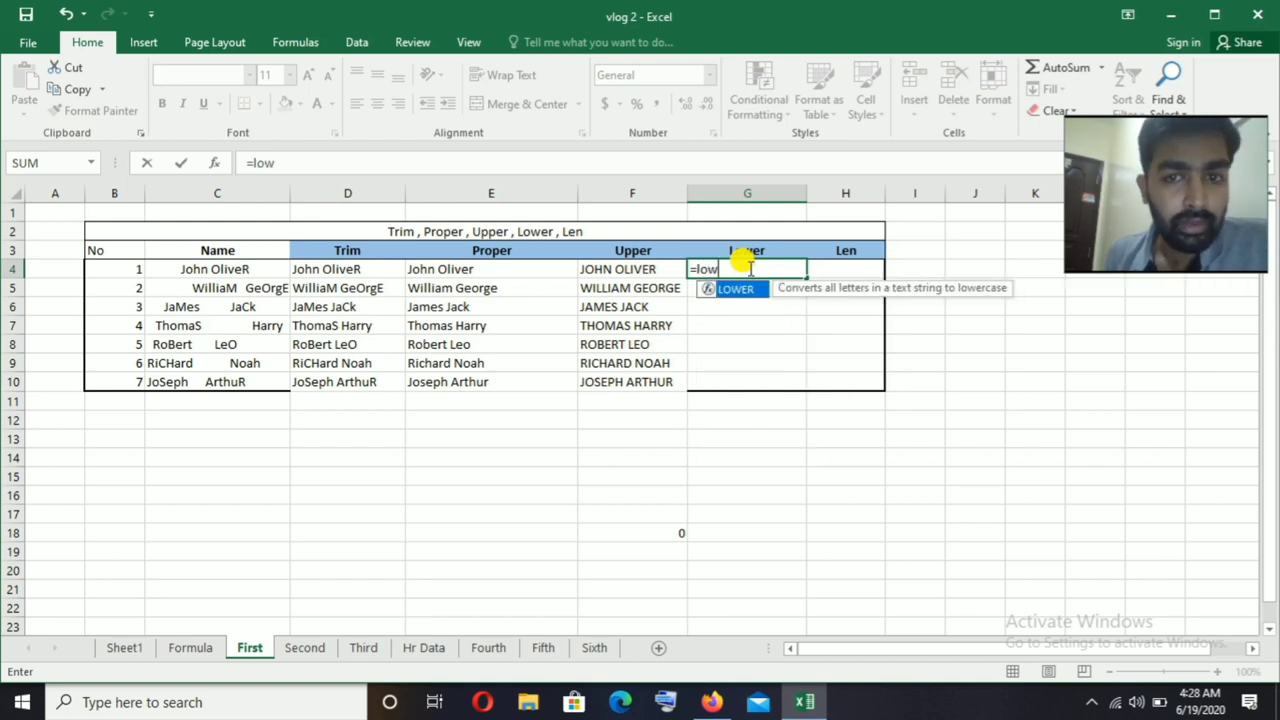
{"action": "key", "text": "Tab"}
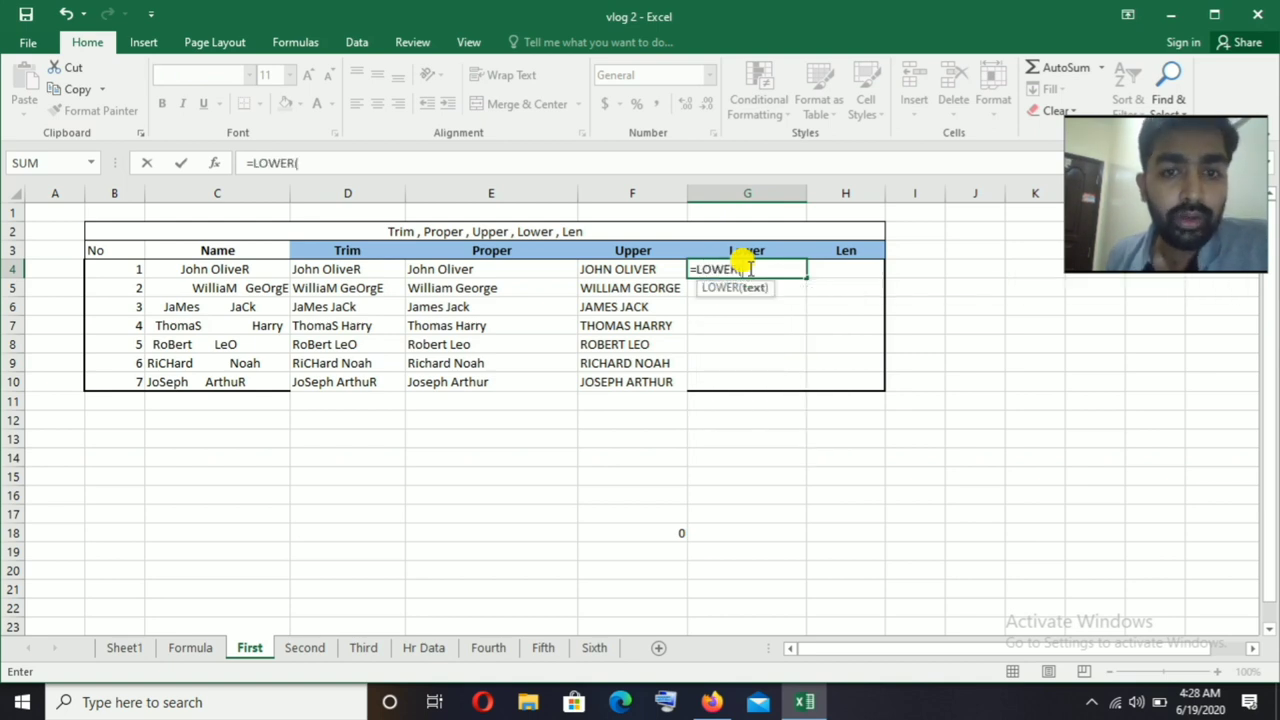
{"action": "left_click", "coordinate": [617, 272]}
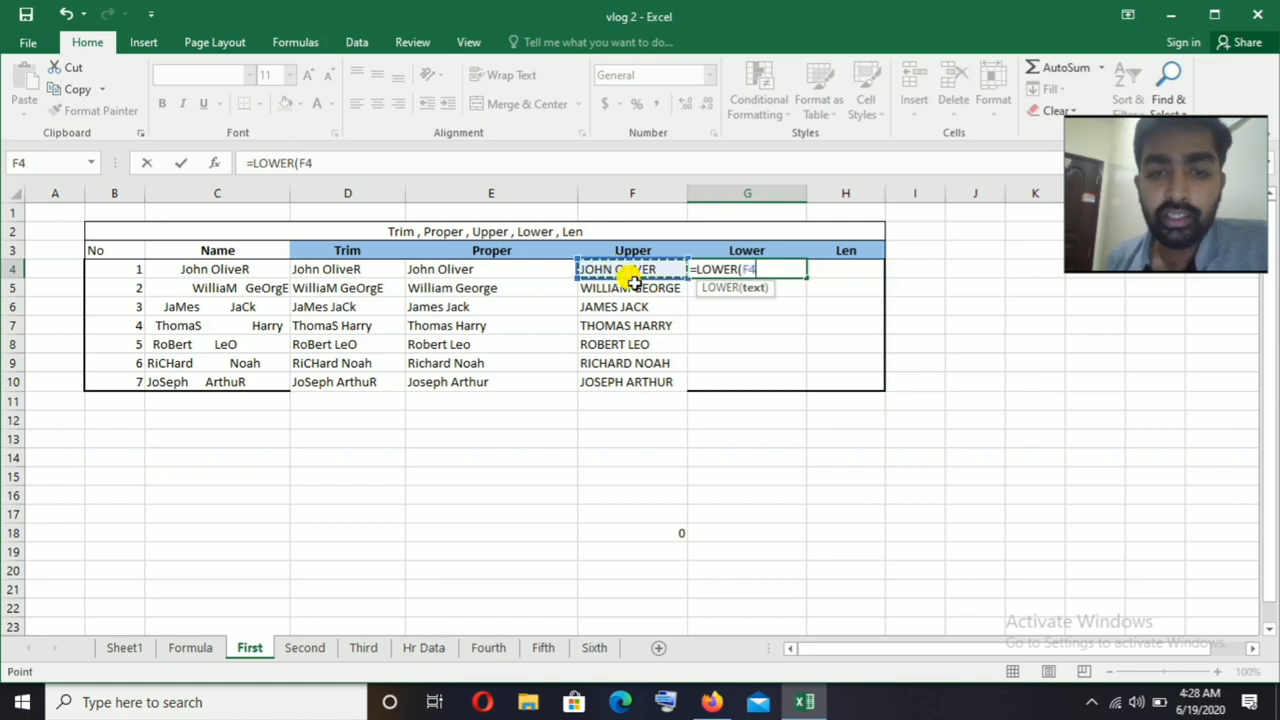
{"action": "key", "text": "Return"}
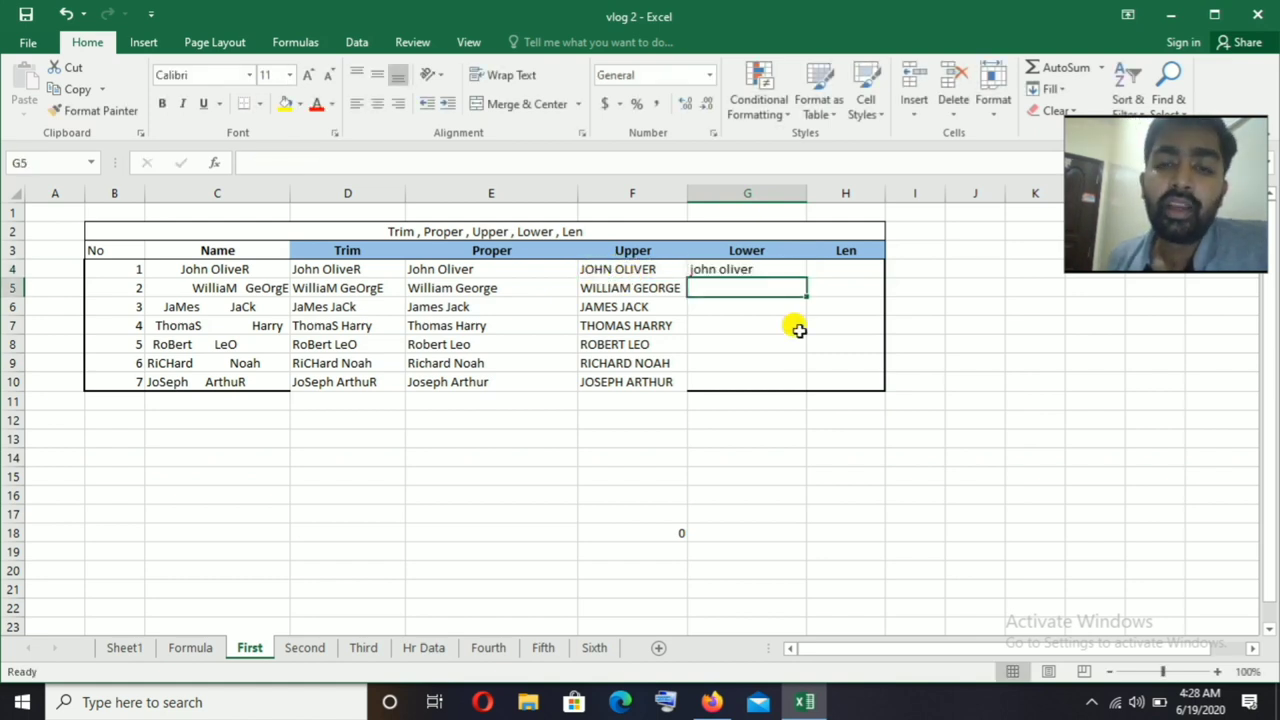
{"action": "left_click", "coordinate": [764, 270]}
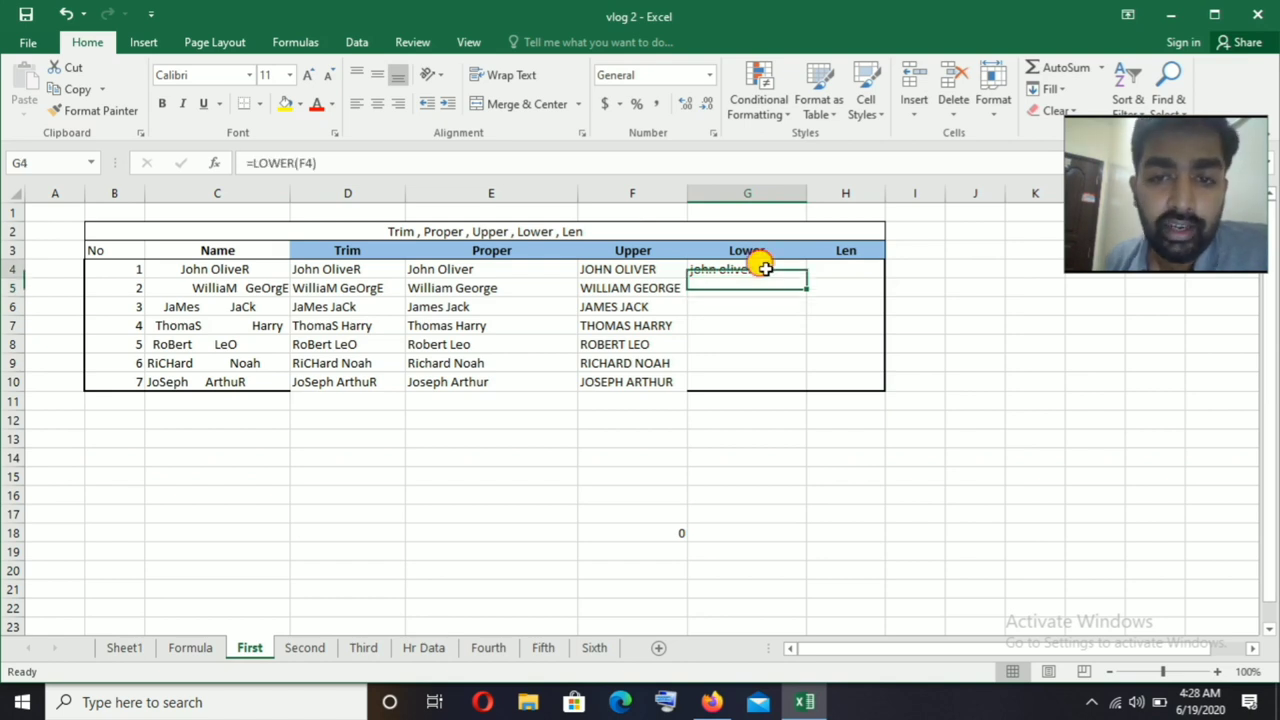
{"action": "left_click_drag", "start_coordinate": [807, 278], "coordinate": [806, 385]}
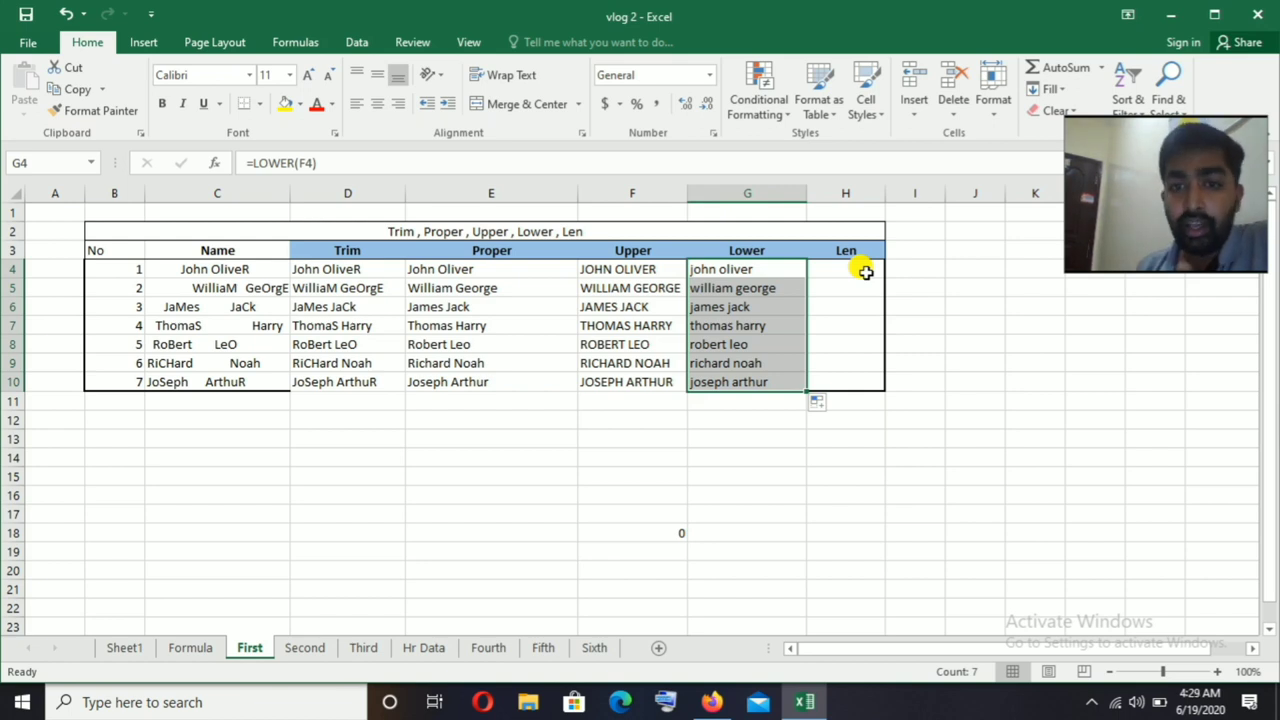
- Enter =LEN(G4) in H4 and fill it down to H10 to count each name's characters
{"action": "left_click", "coordinate": [848, 272]}
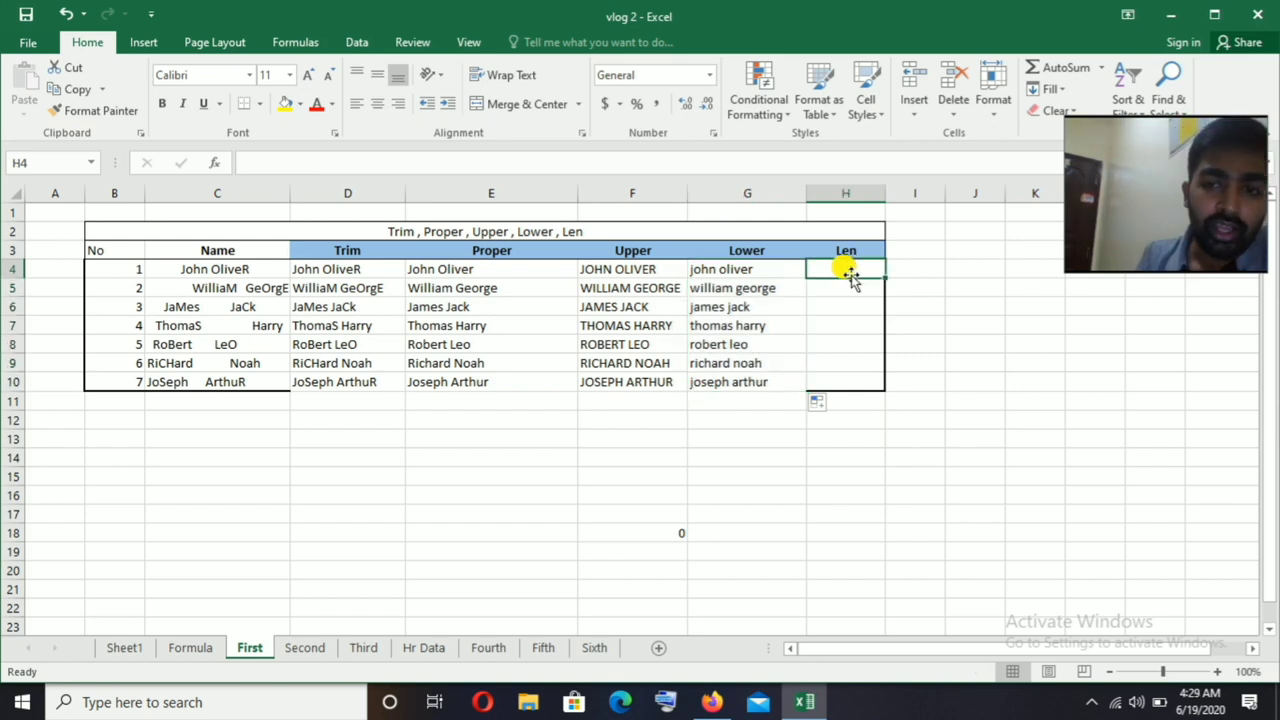
{"action": "type", "text": "=le"}
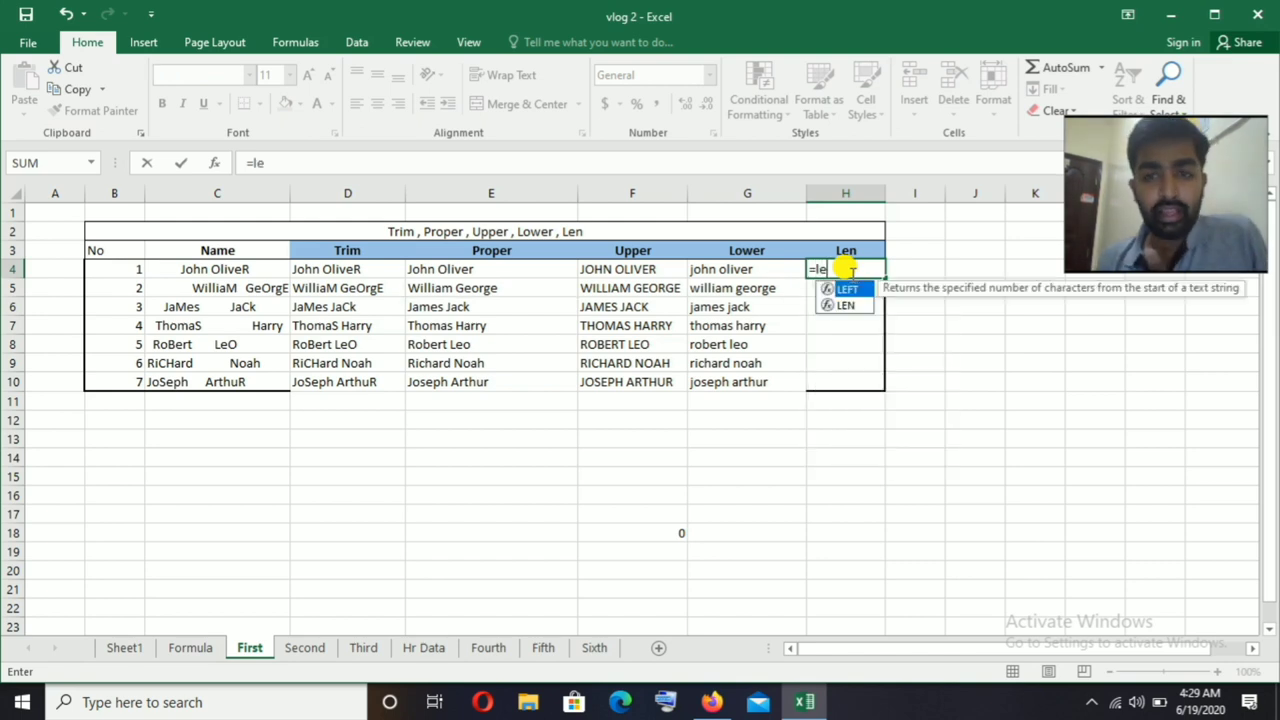
{"action": "type", "text": "m"}
{"action": "key", "text": "BackSpace"}
{"action": "type", "text": "n"}
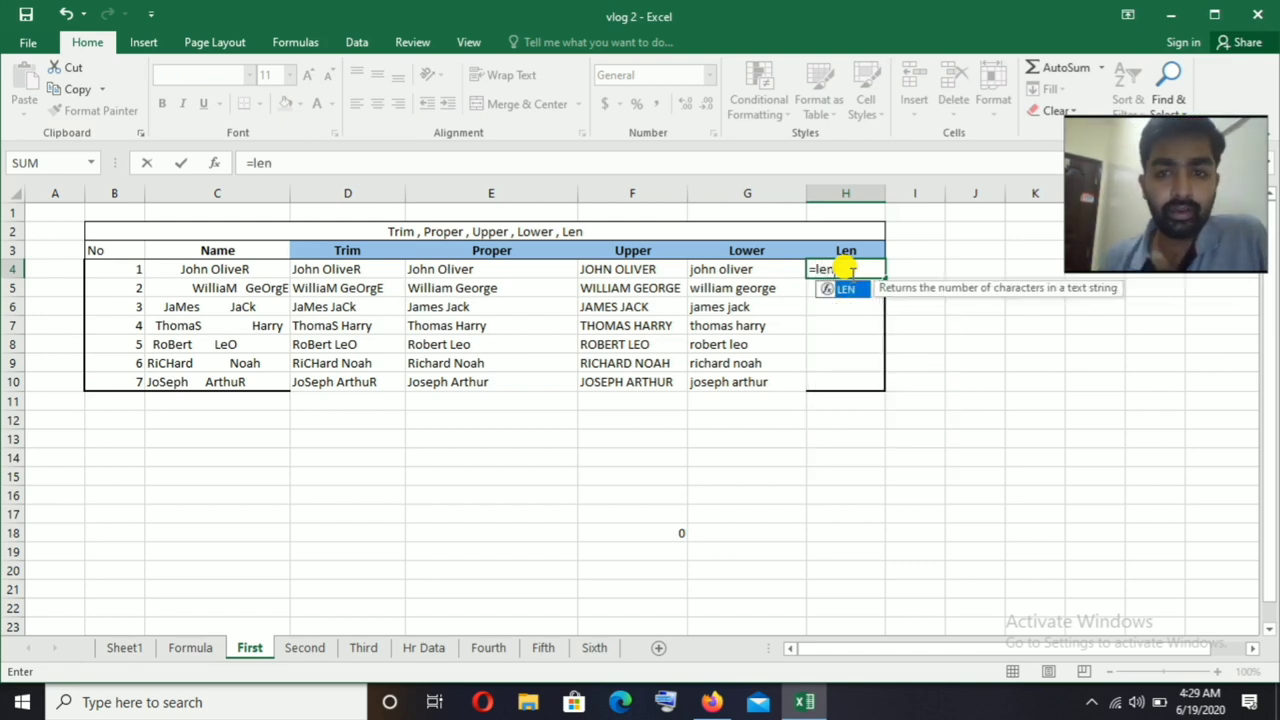
{"action": "key", "text": "Tab"}
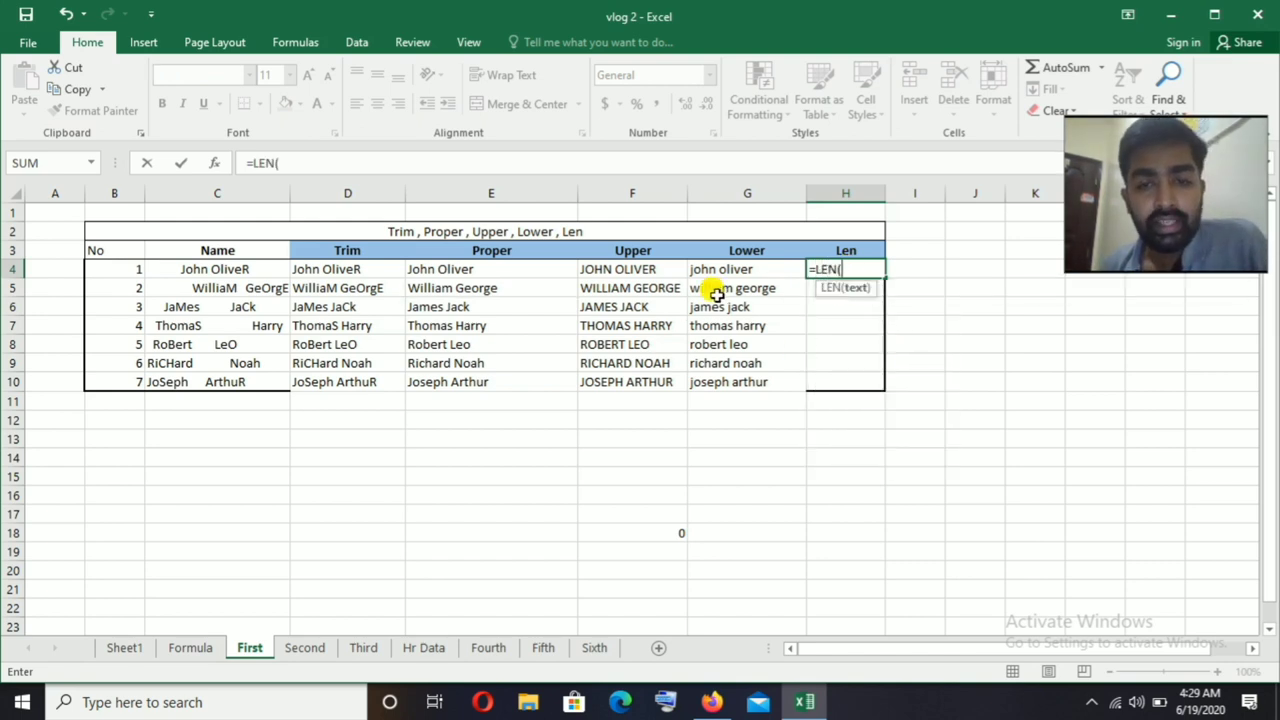
{"action": "left_click", "coordinate": [720, 271]}
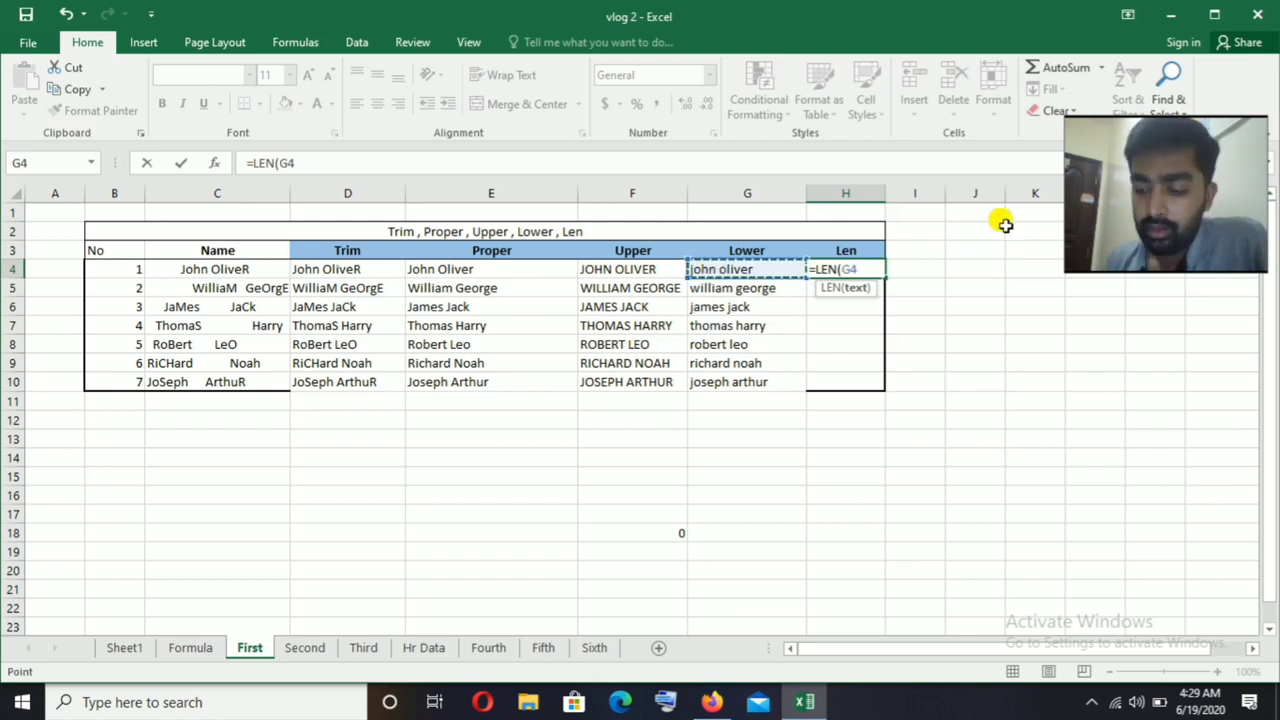
{"action": "key", "text": "Return"}
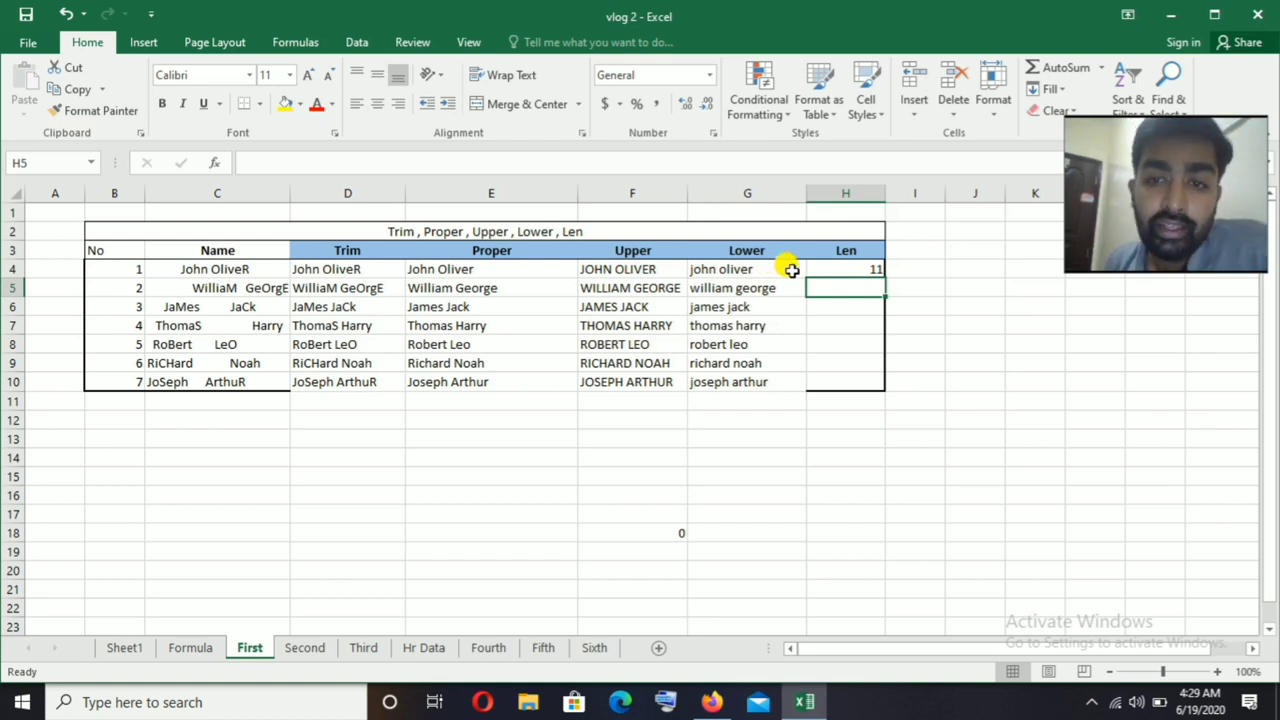
{"action": "left_click", "coordinate": [852, 268]}
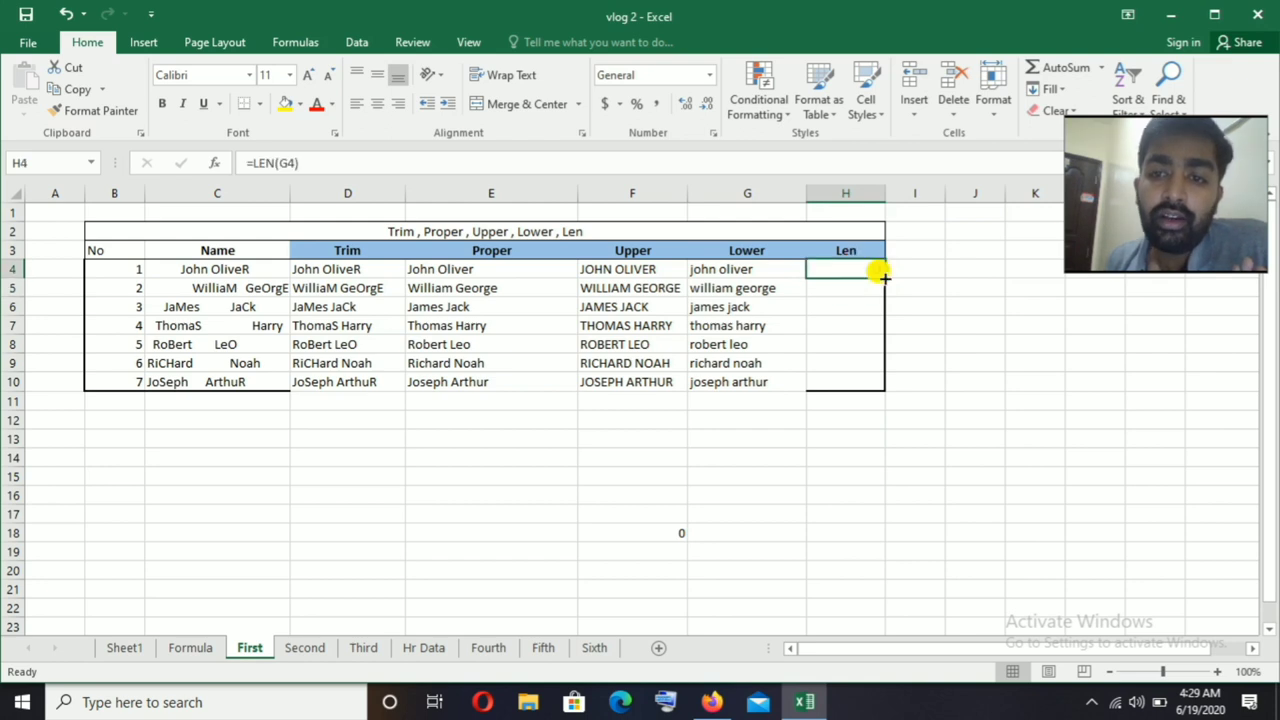
{"action": "double_click", "coordinate": [884, 277]}
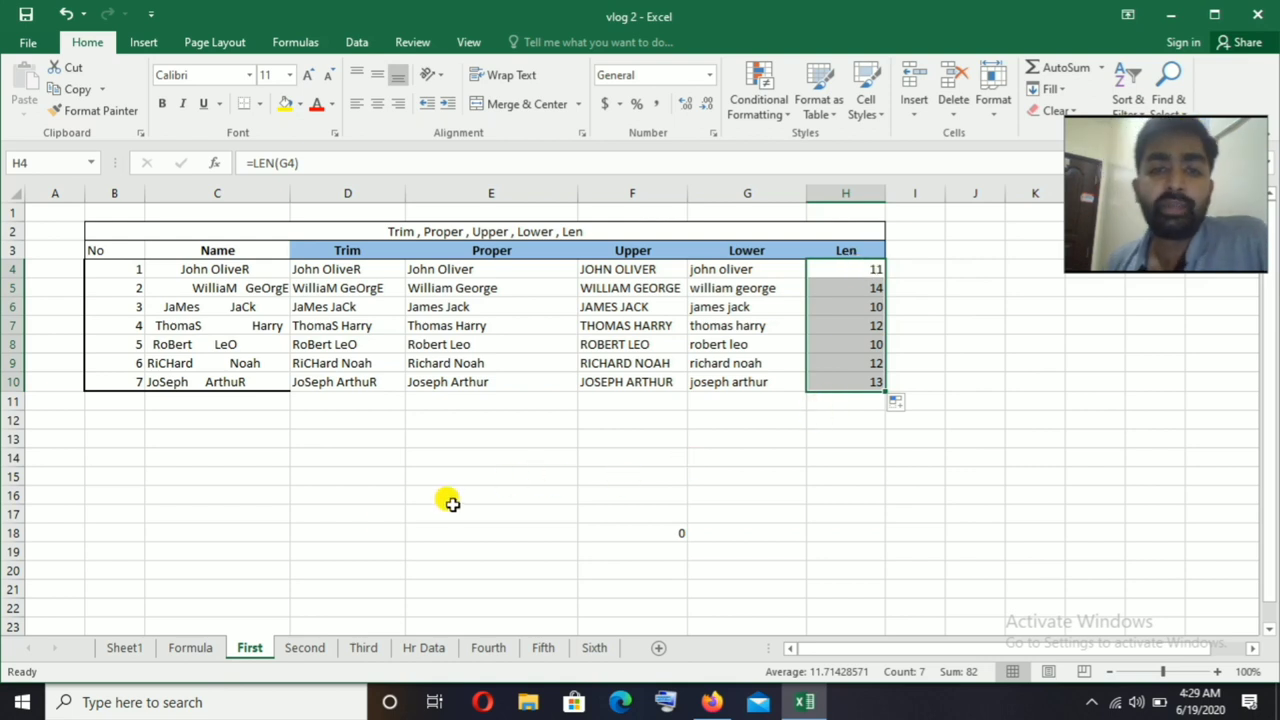
- Go to the Second sheet, where two sentences sit beside empty Left, Mid and Right columns
{"action": "left_click", "coordinate": [307, 651]}
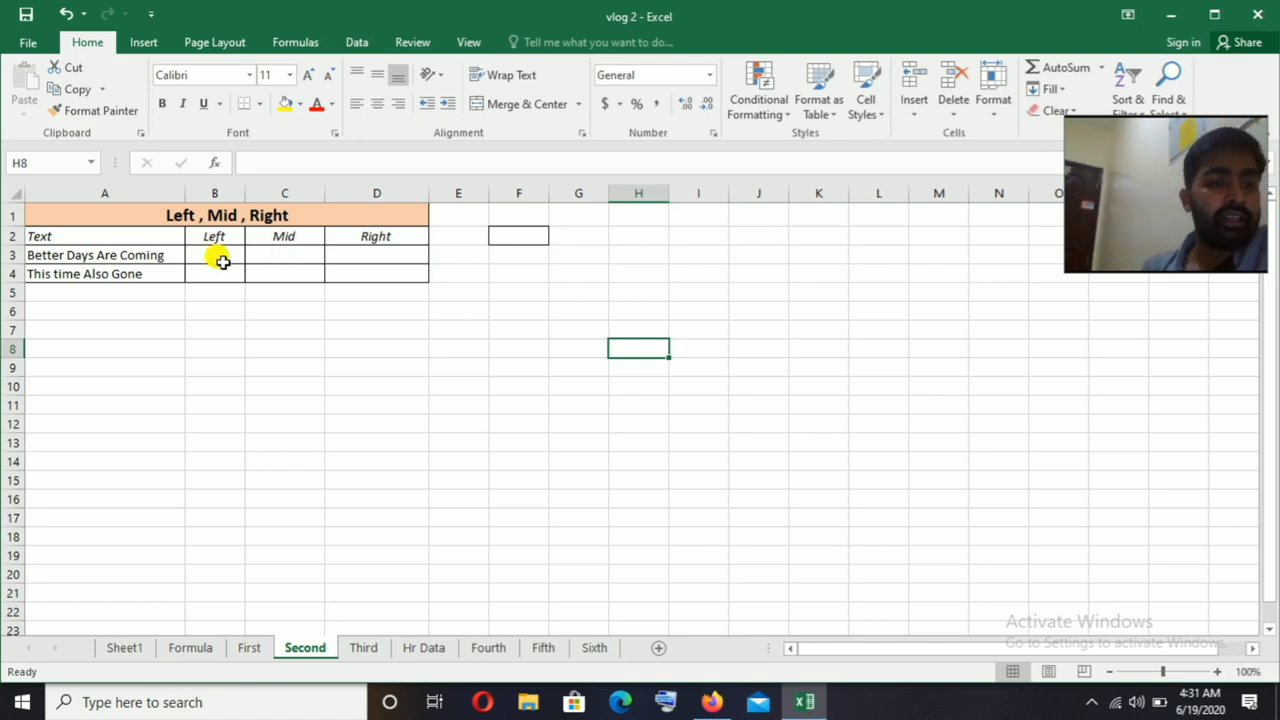
- Enter =LEFT(A3,6) in B3 to return 'Better' from 'Better Days Are Coming'
{"action": "left_click", "coordinate": [217, 251]}
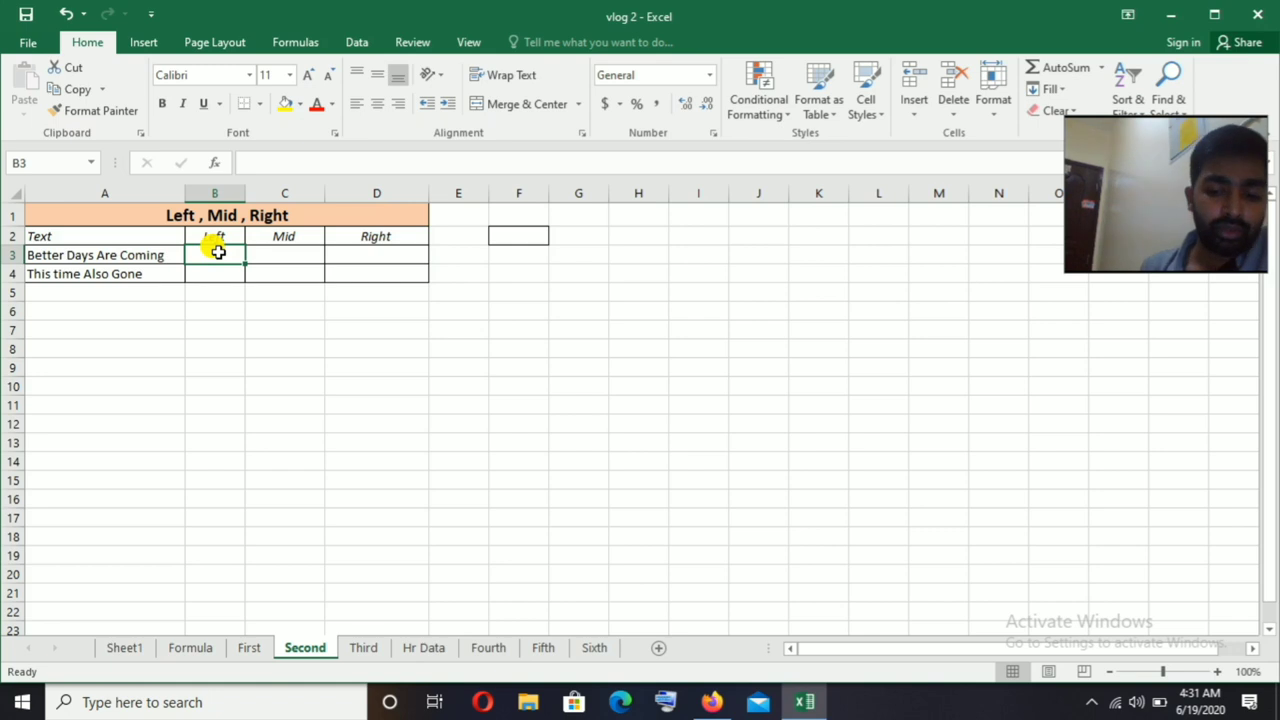
{"action": "type", "text": "="}
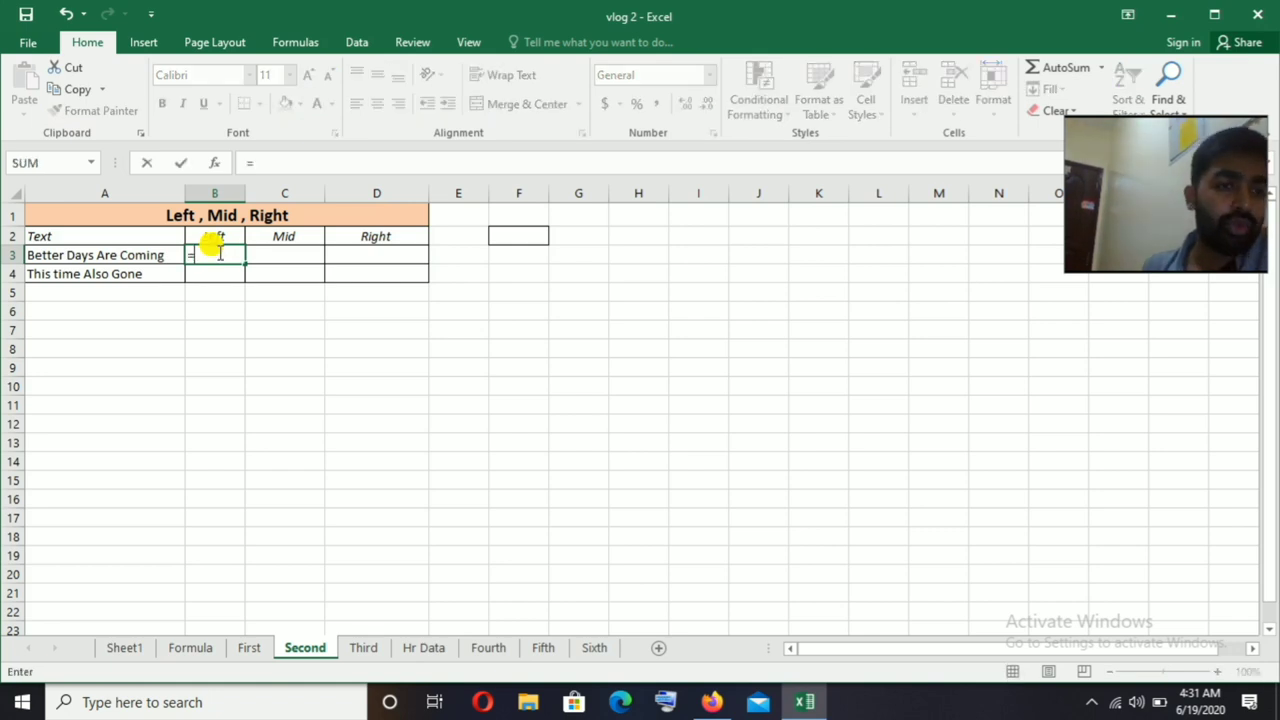
{"action": "type", "text": "le"}
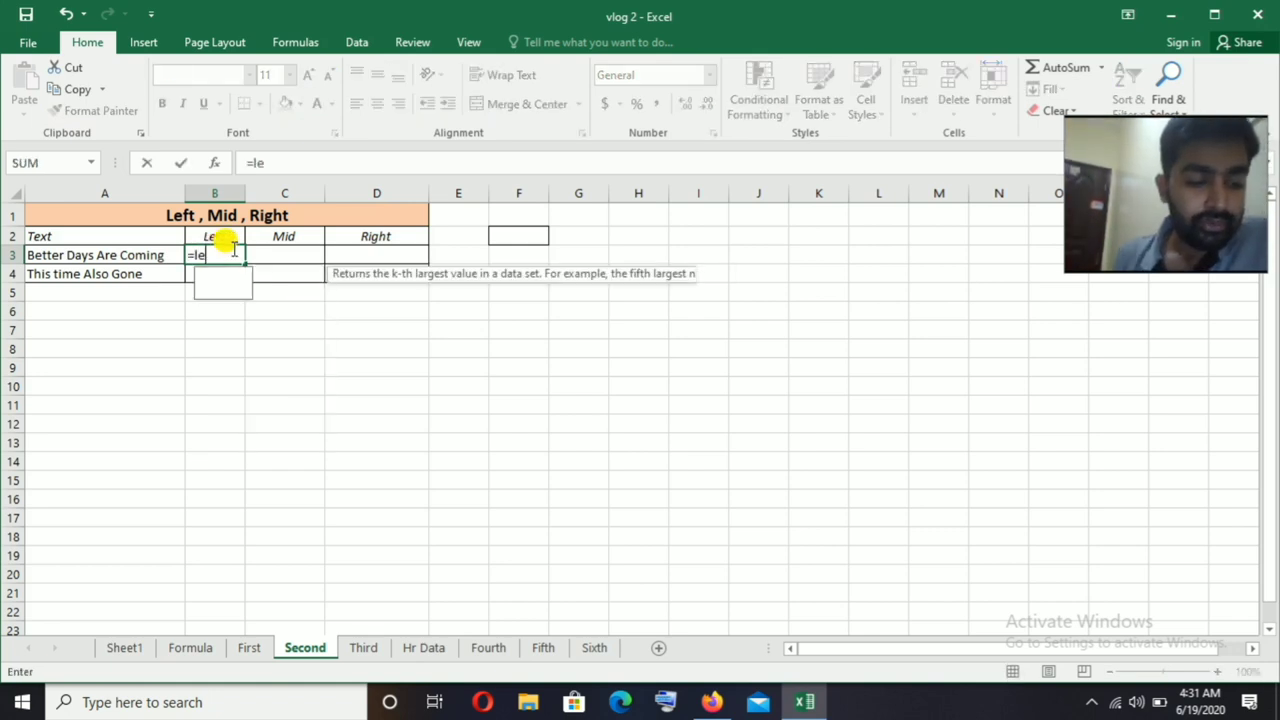
{"action": "type", "text": "f"}
{"action": "key", "text": "Tab"}
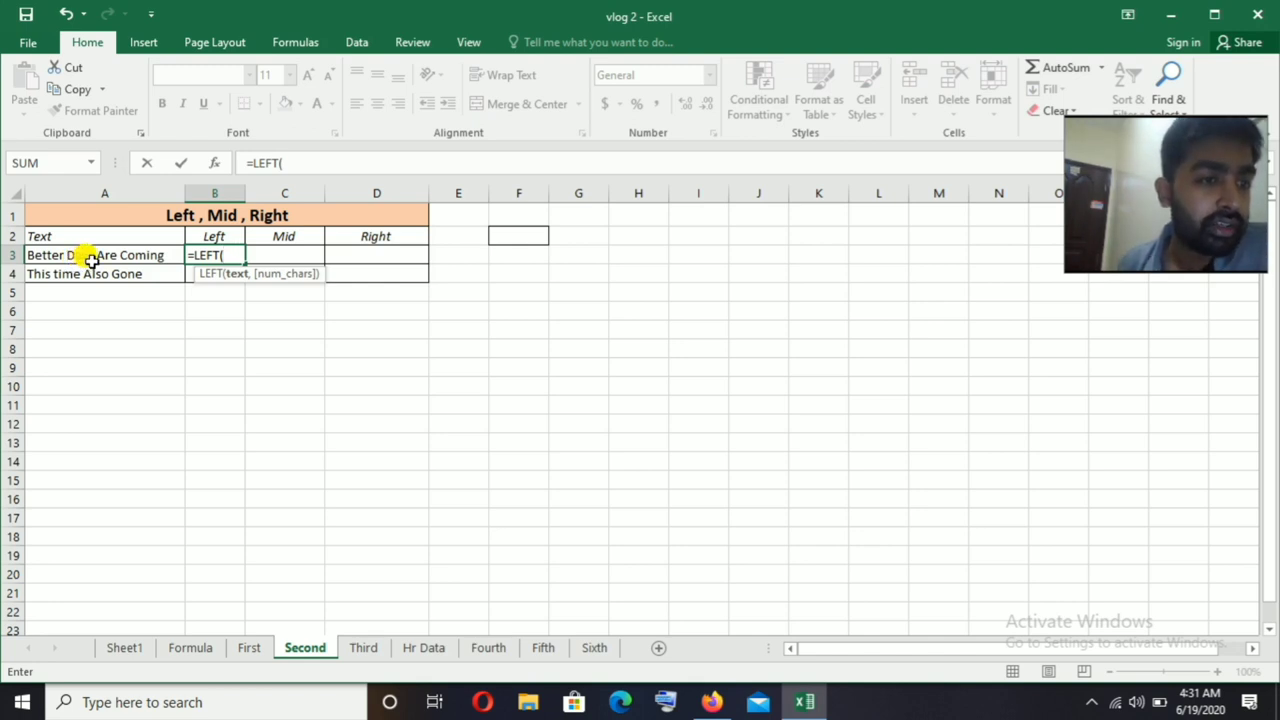
{"action": "left_click", "coordinate": [106, 258]}
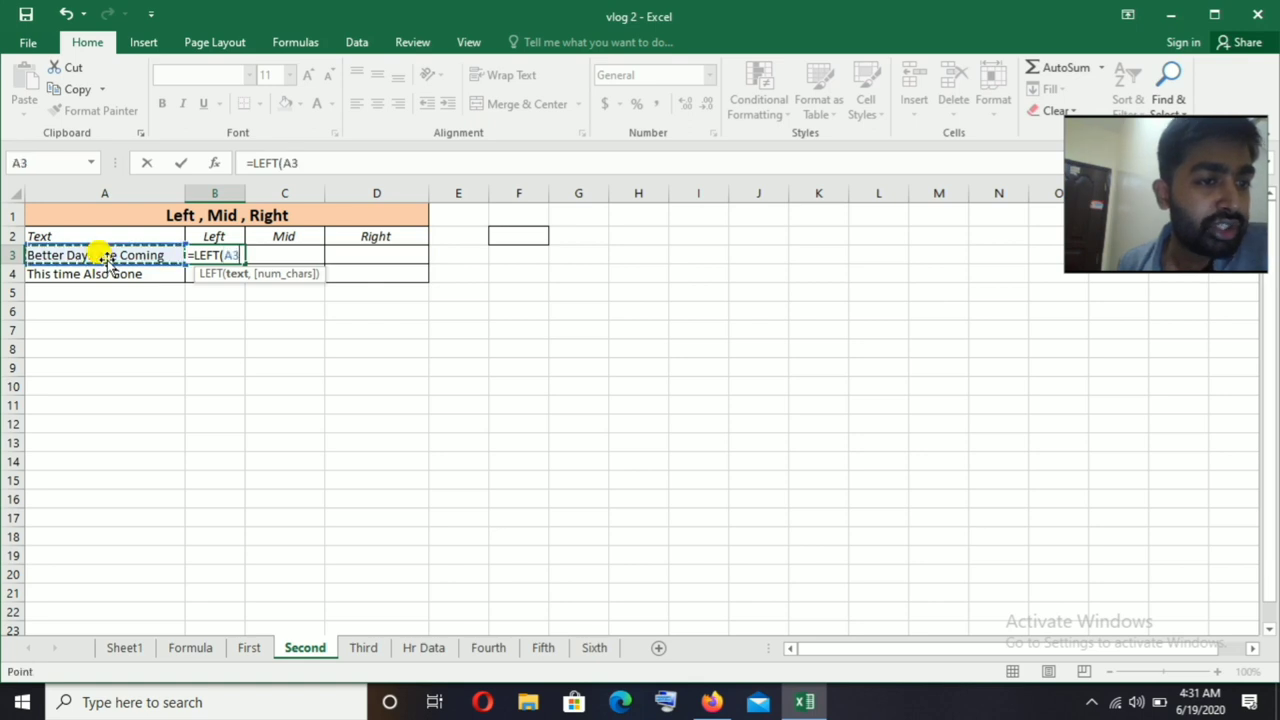
{"action": "type", "text": ","}
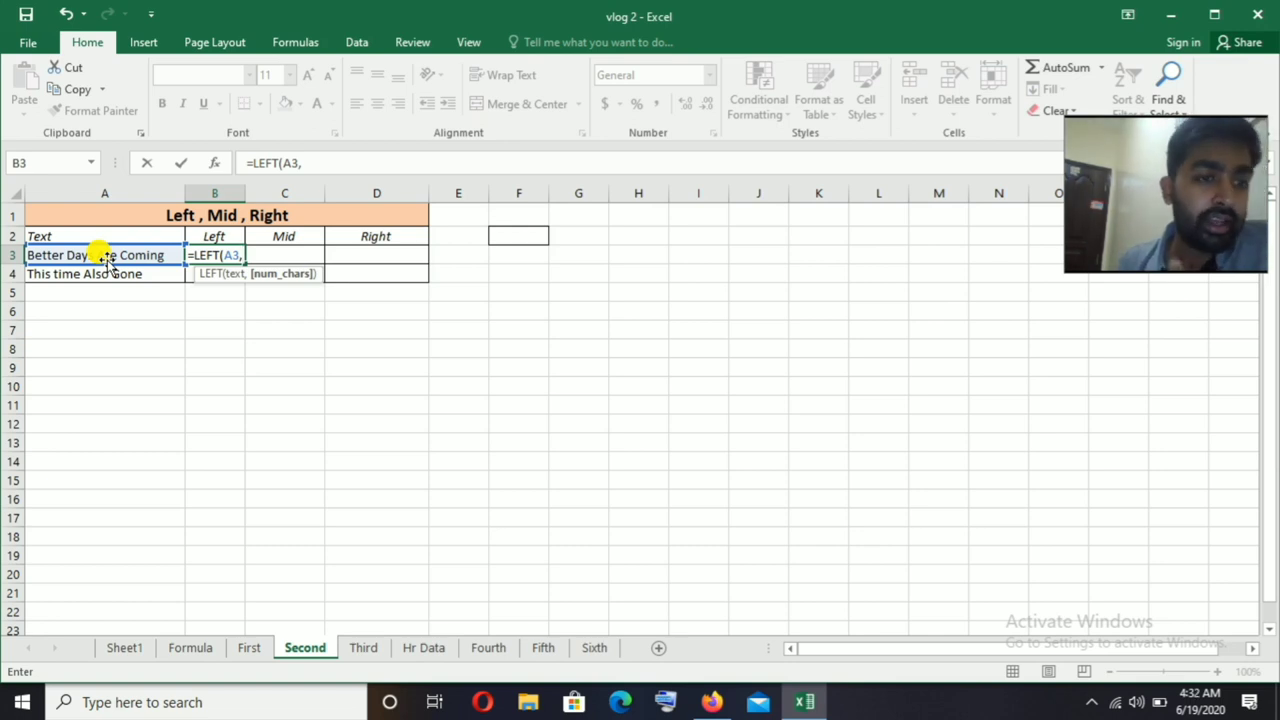
{"action": "type", "text": "6)"}
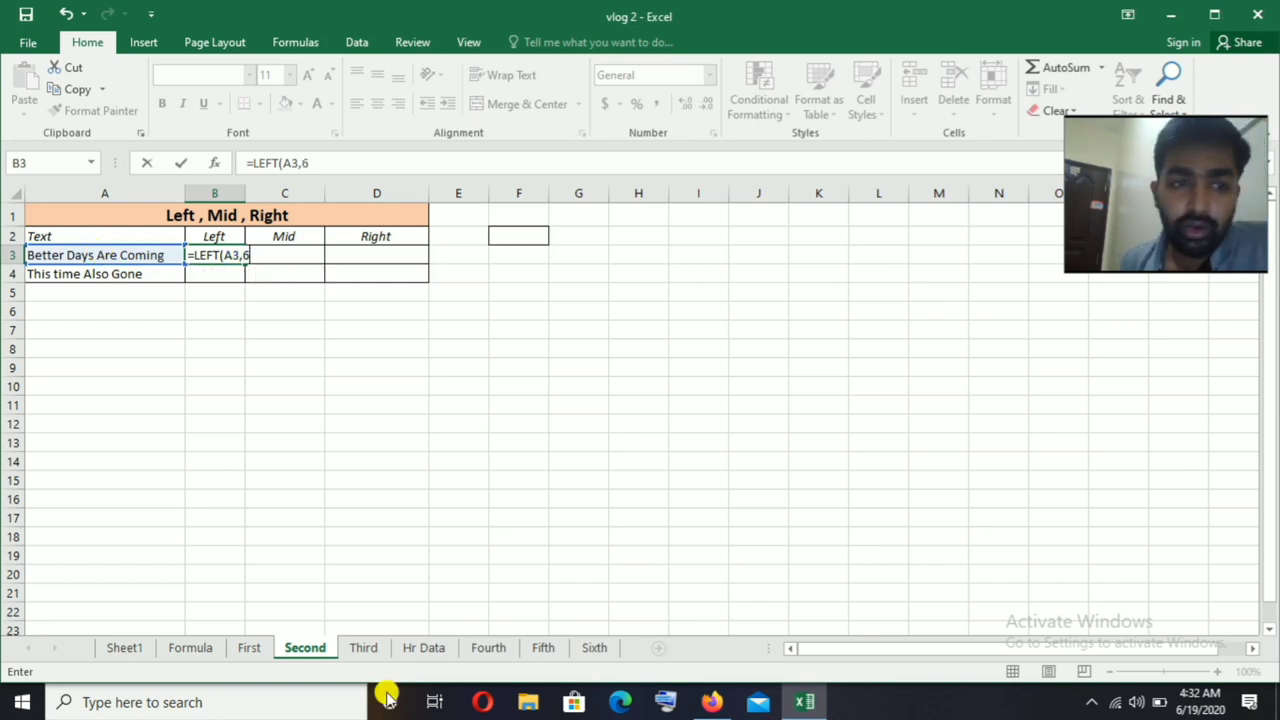
{"action": "key", "text": "Return"}
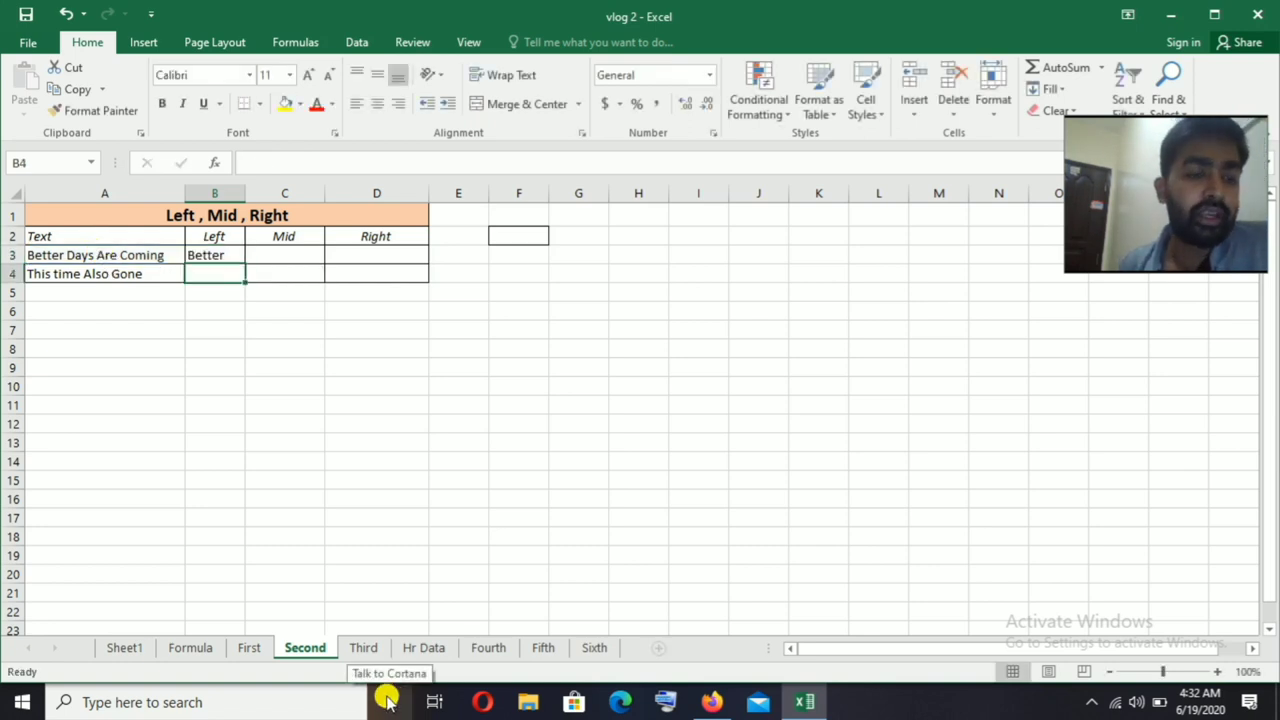
{"action": "left_click", "coordinate": [222, 254]}
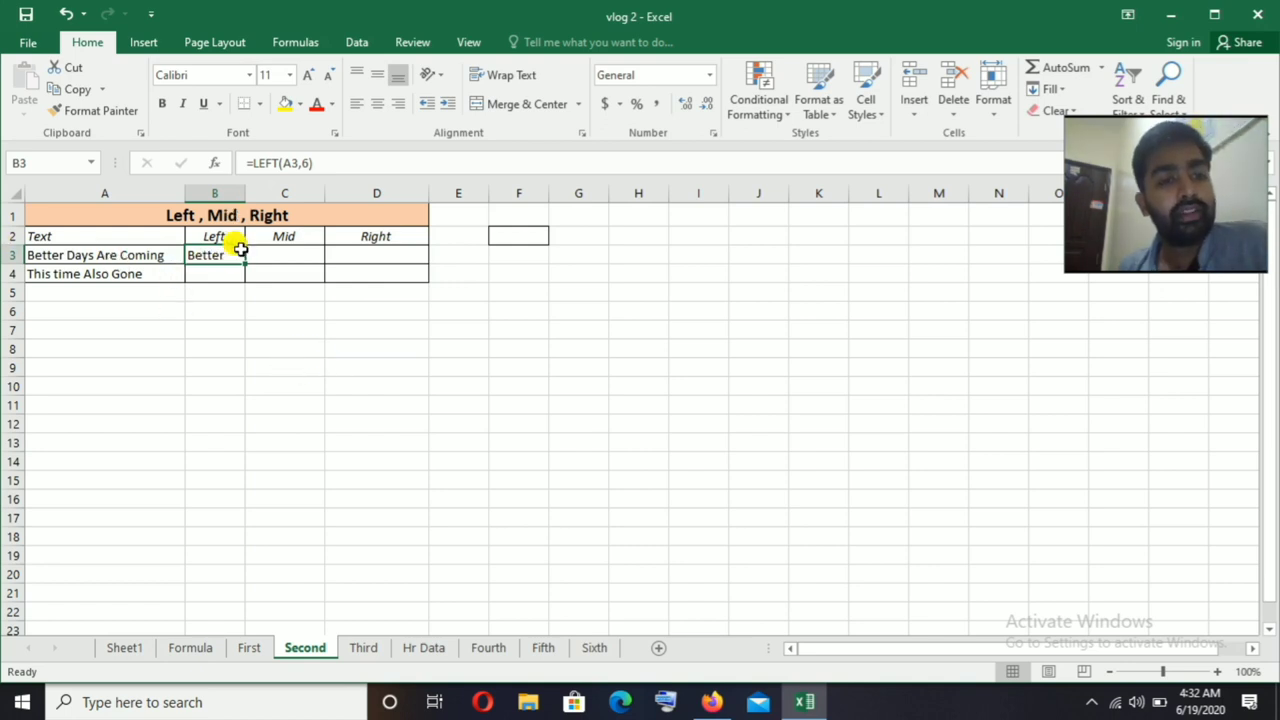
{"action": "double_click", "coordinate": [192, 279]}
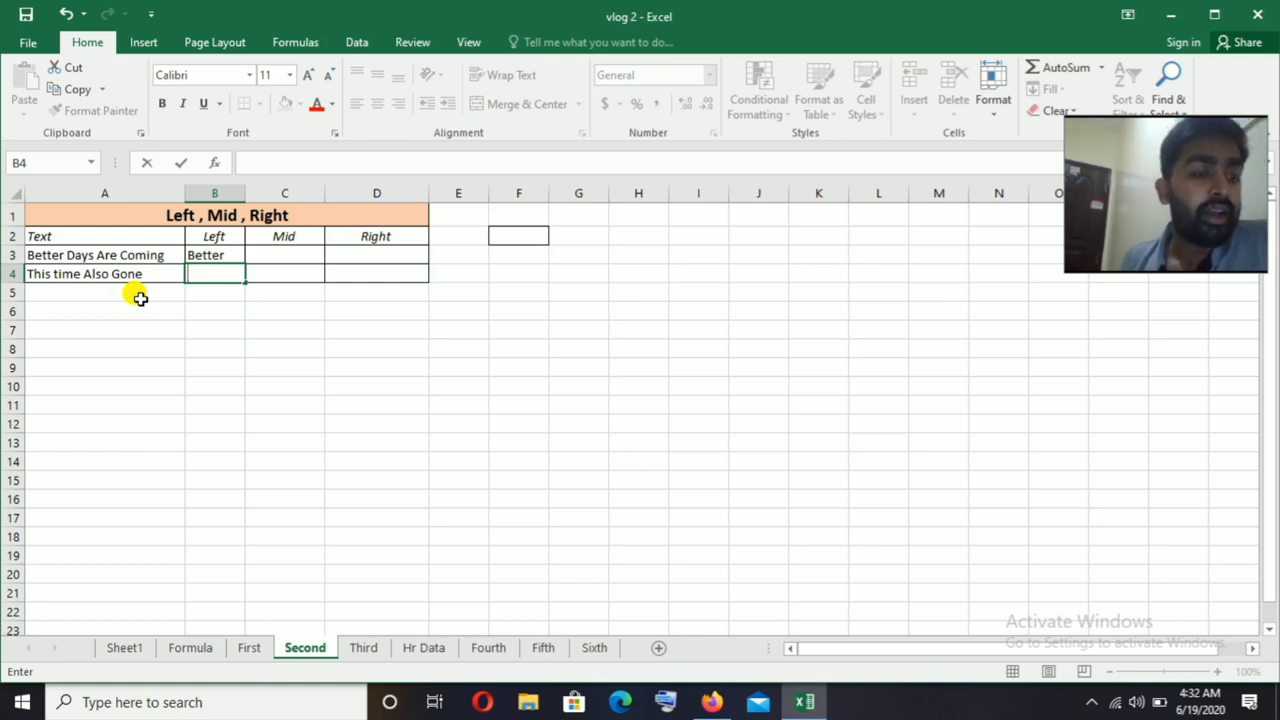
- Enter =LEFT(A4,9) in B4 to return 'This time' from the second sentence
{"action": "type", "text": "=left"}
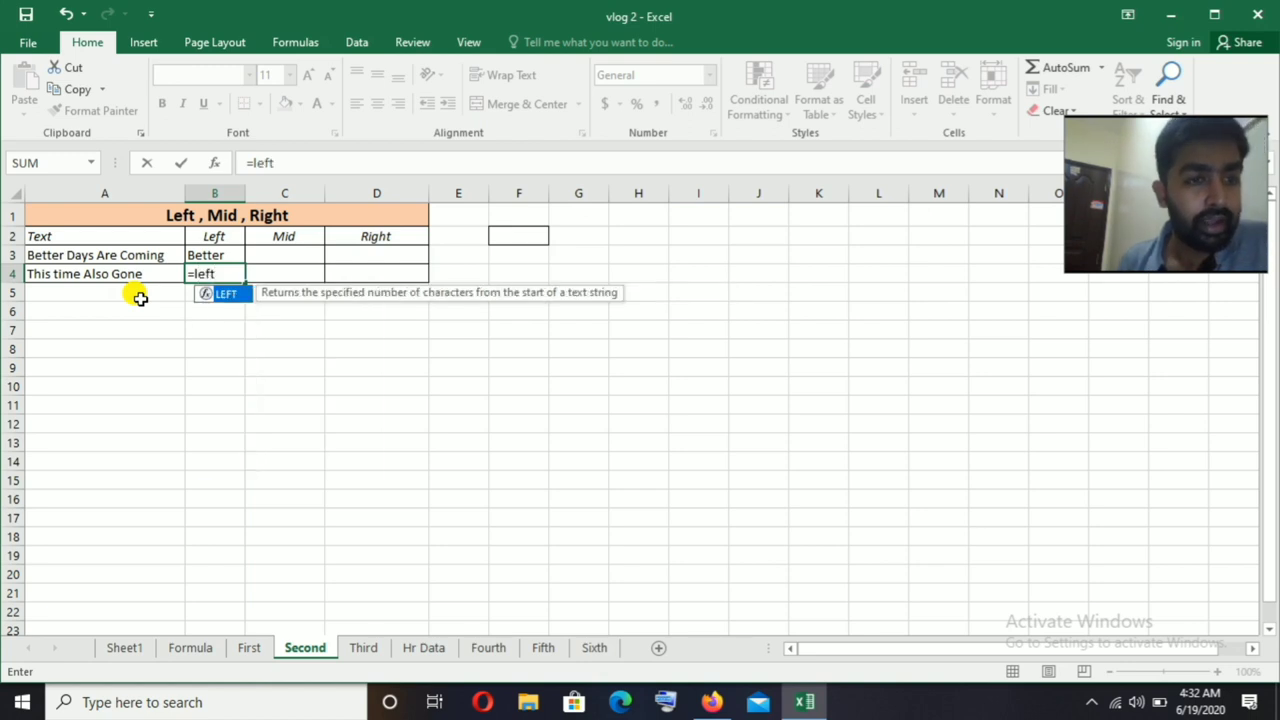
{"action": "key", "text": "Tab"}
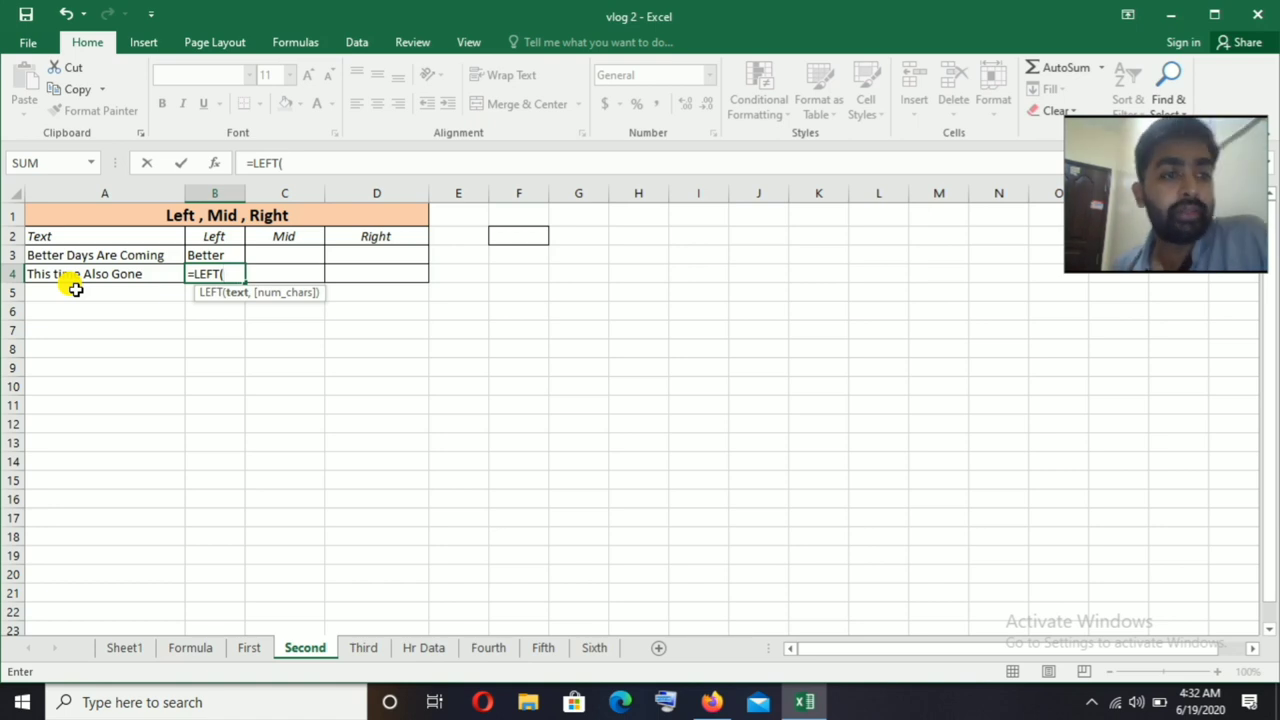
{"action": "left_click", "coordinate": [88, 275]}
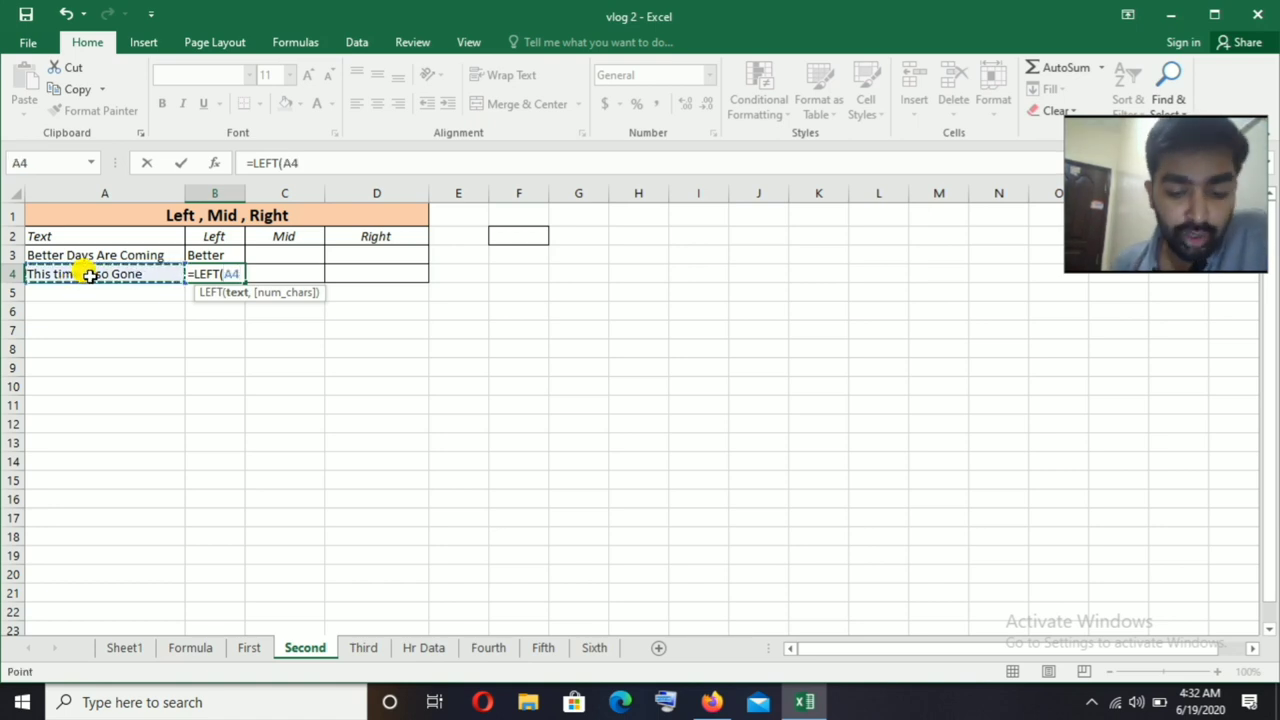
{"action": "type", "text": ","}
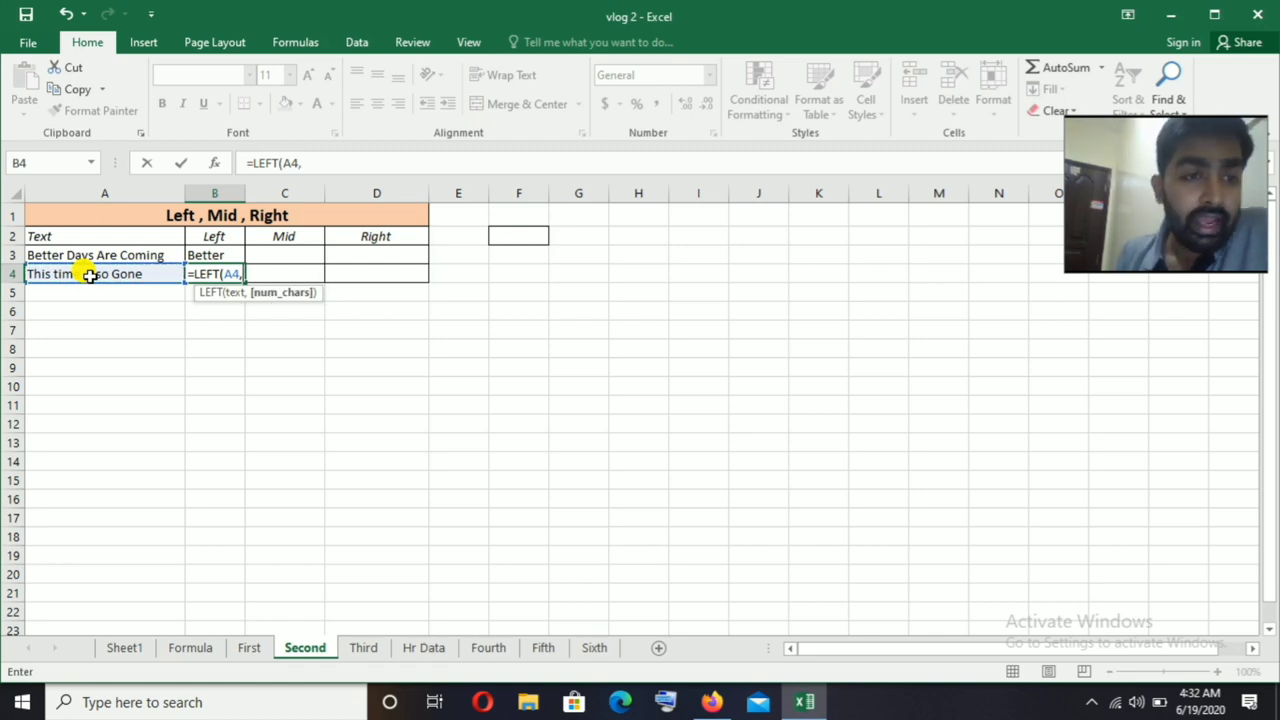
{"action": "type", "text": "9"}
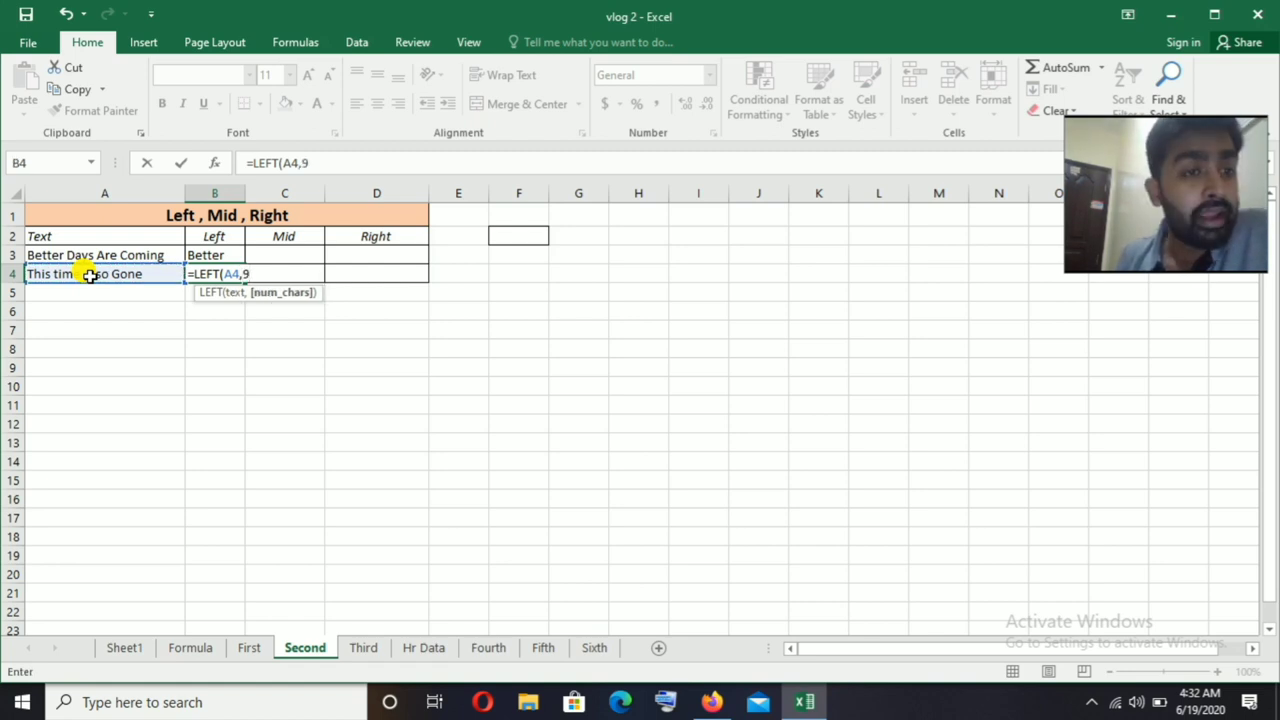
{"action": "key", "text": "Return"}
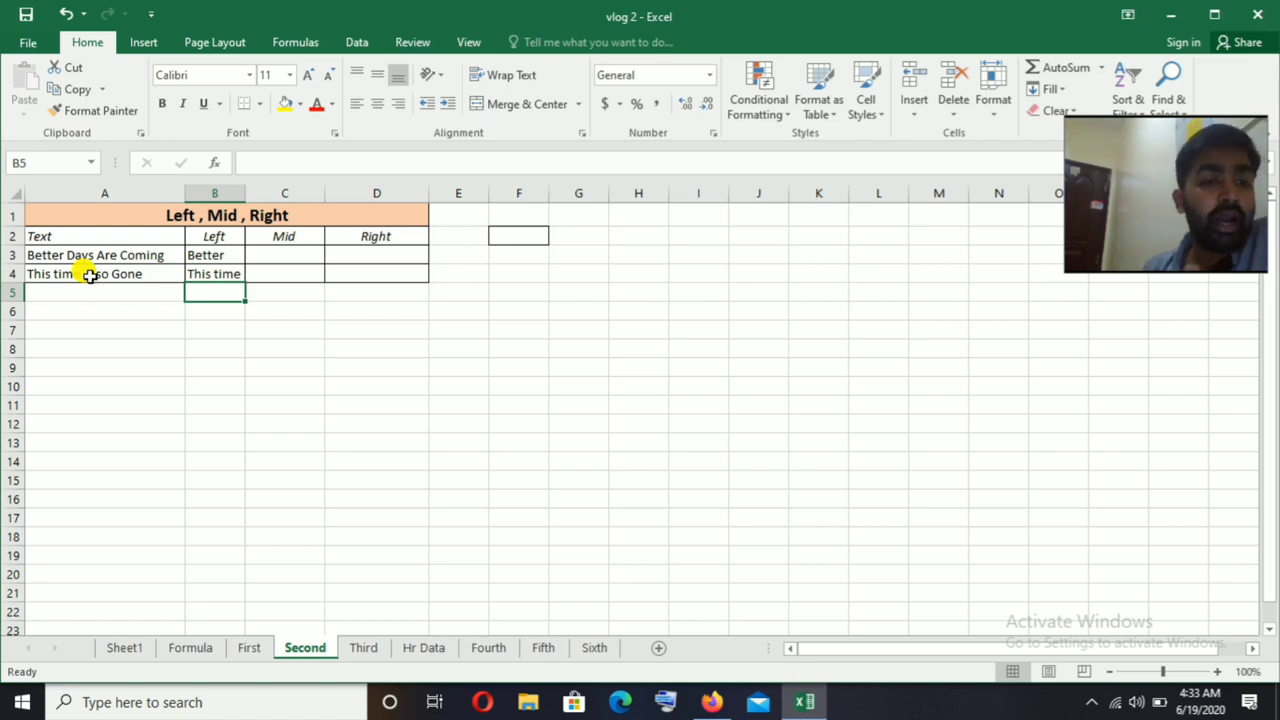
{"action": "left_click", "coordinate": [287, 256]}
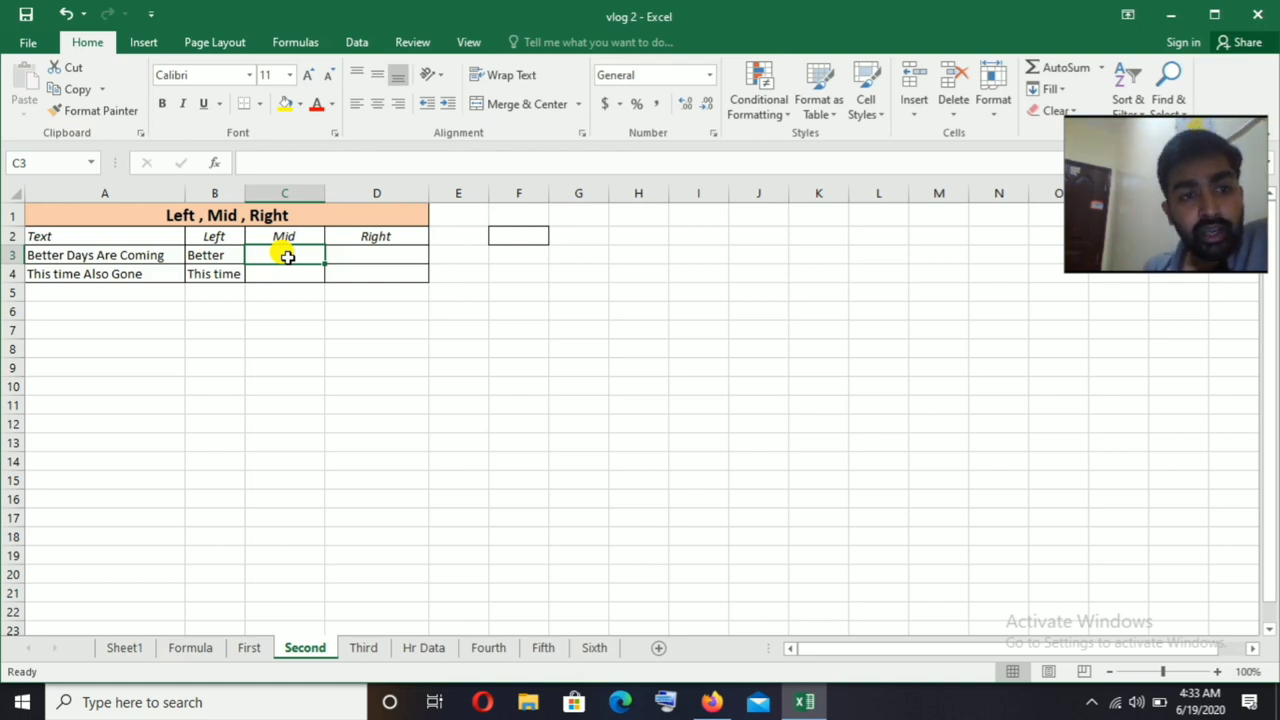
- Enter =MID(A3,8,8) in C3 to return 'Days Are' from the first sentence
{"action": "type", "text": "="}
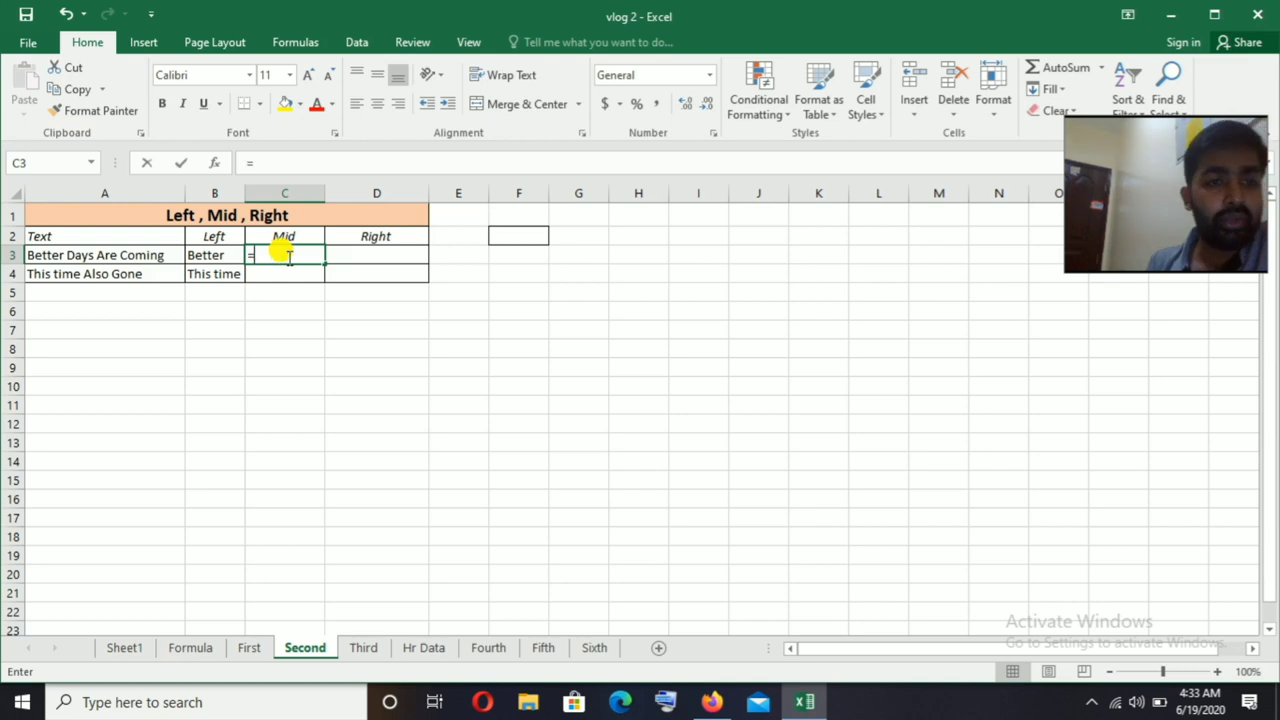
{"action": "type", "text": "mid"}
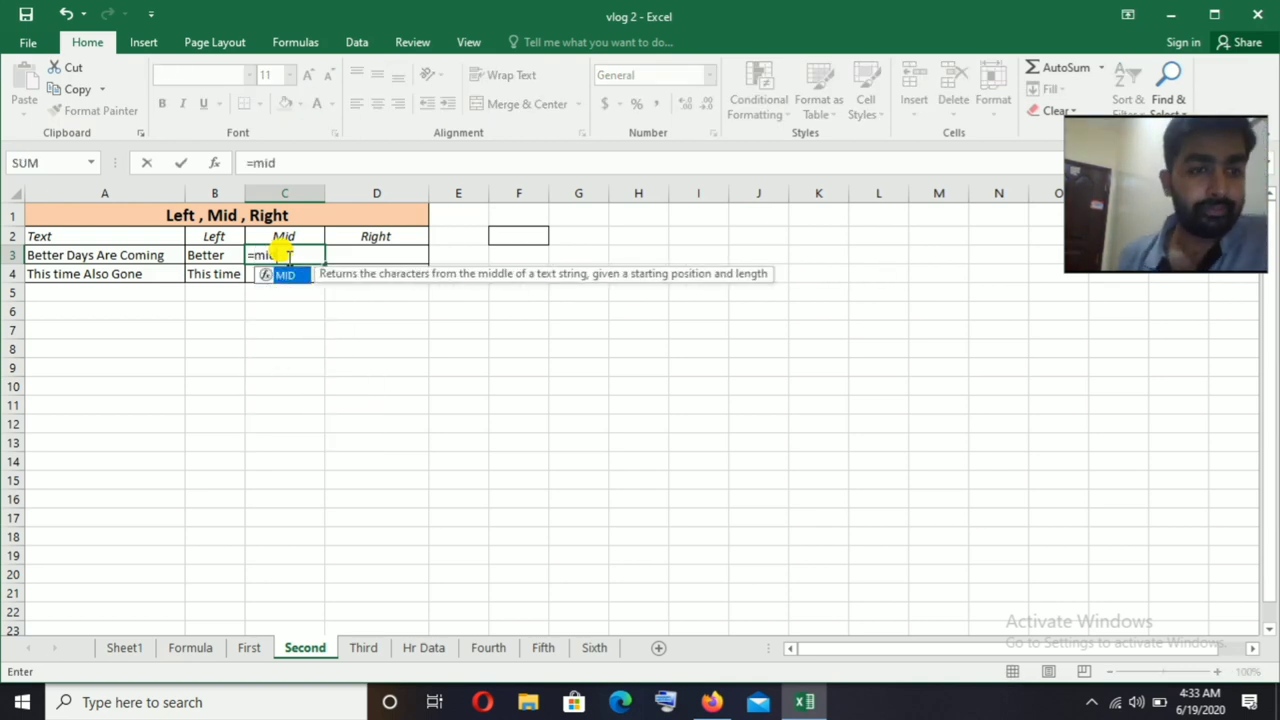
{"action": "key", "text": "Tab"}
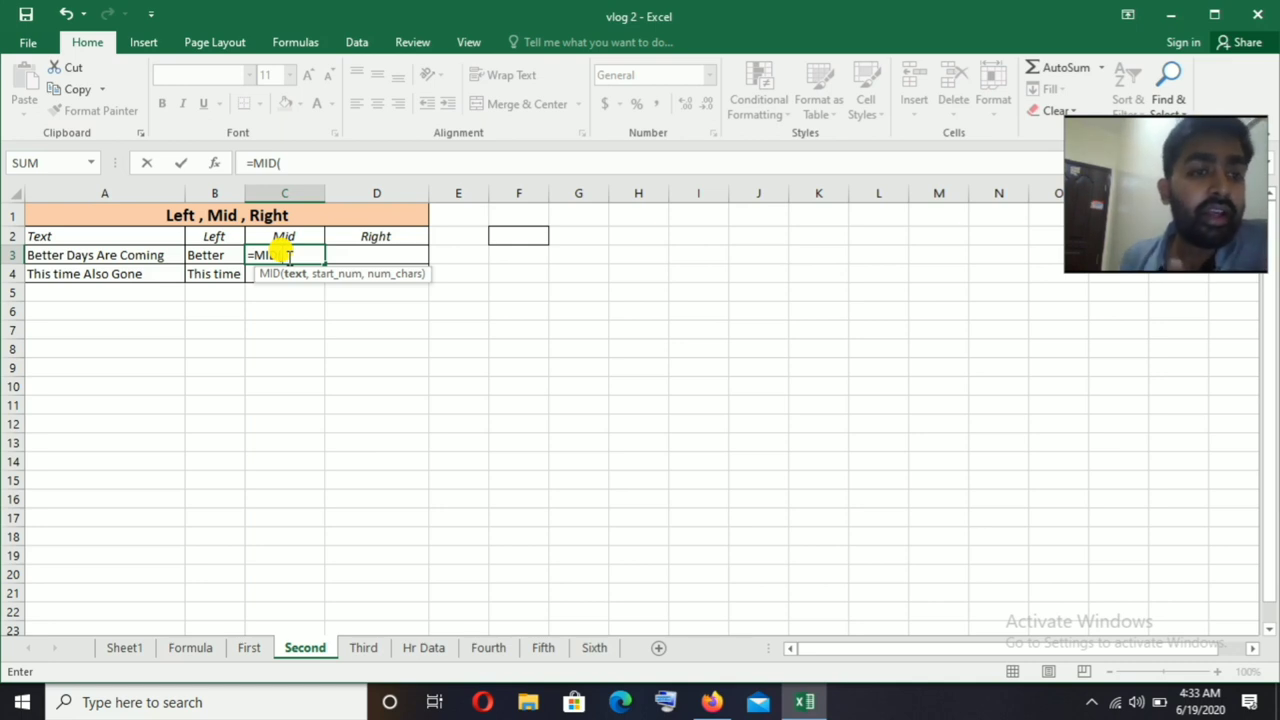
{"action": "left_click", "coordinate": [143, 250]}
{"action": "type", "text": ","}
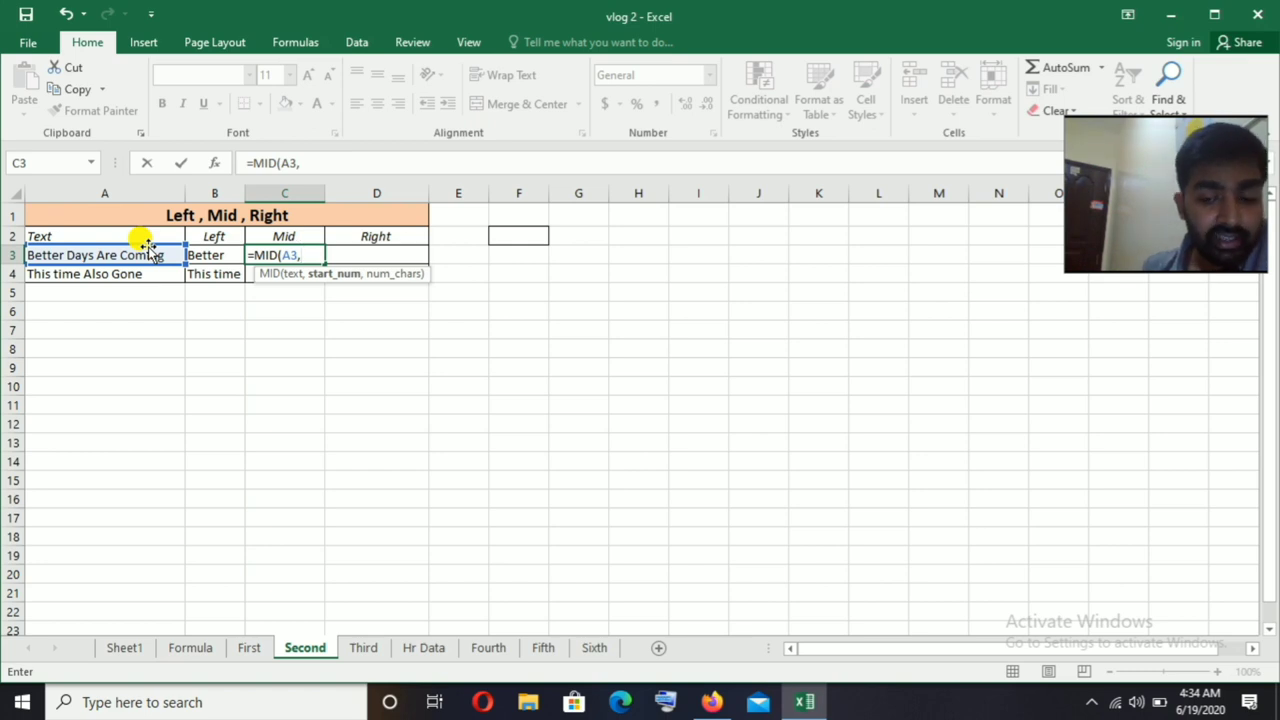
{"action": "type", "text": "8,"}
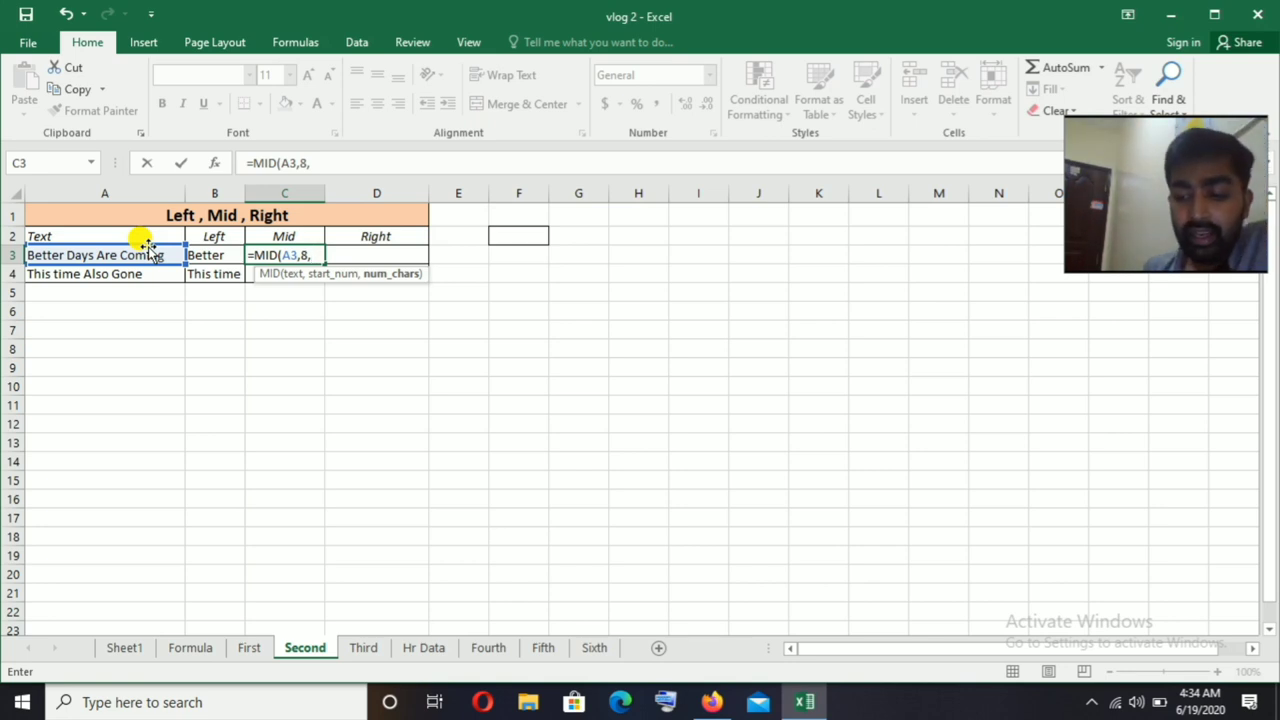
{"action": "type", "text": "8"}
{"action": "key", "text": "Return"}
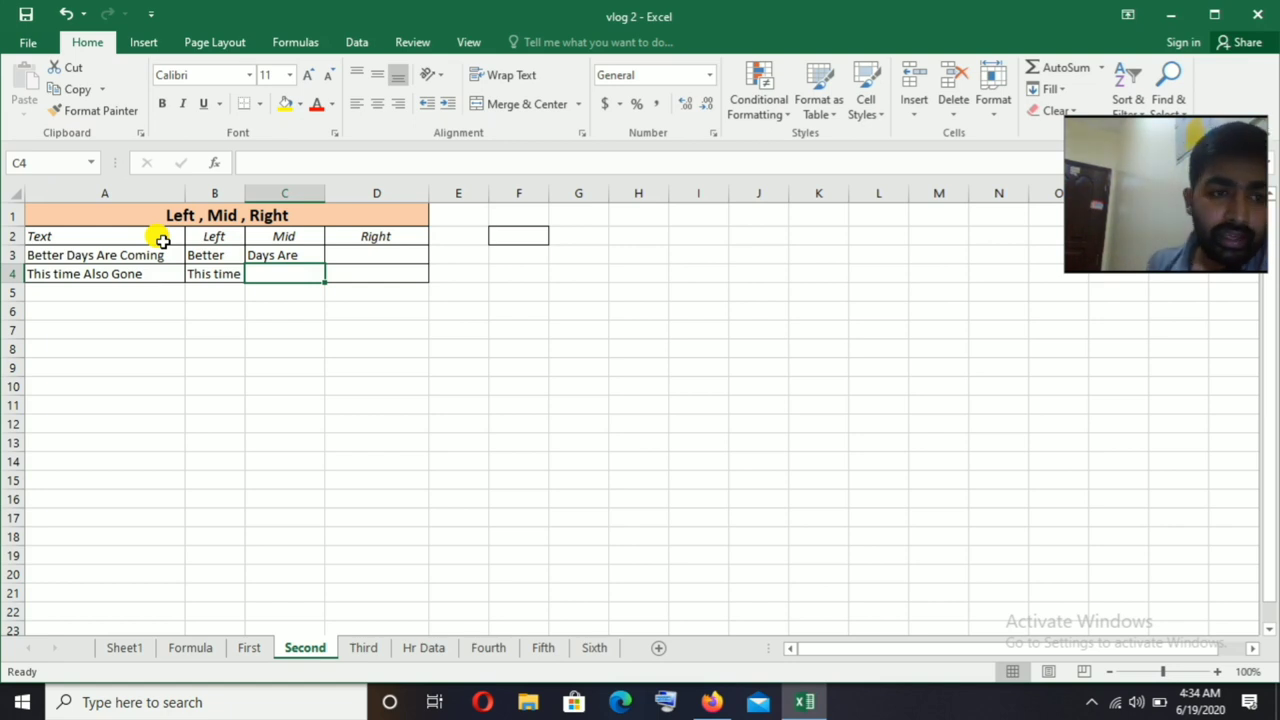
- Enter =MID(A4,11,4) in C4 to pull "Also" out of A4's text
{"action": "type", "text": "=mi"}
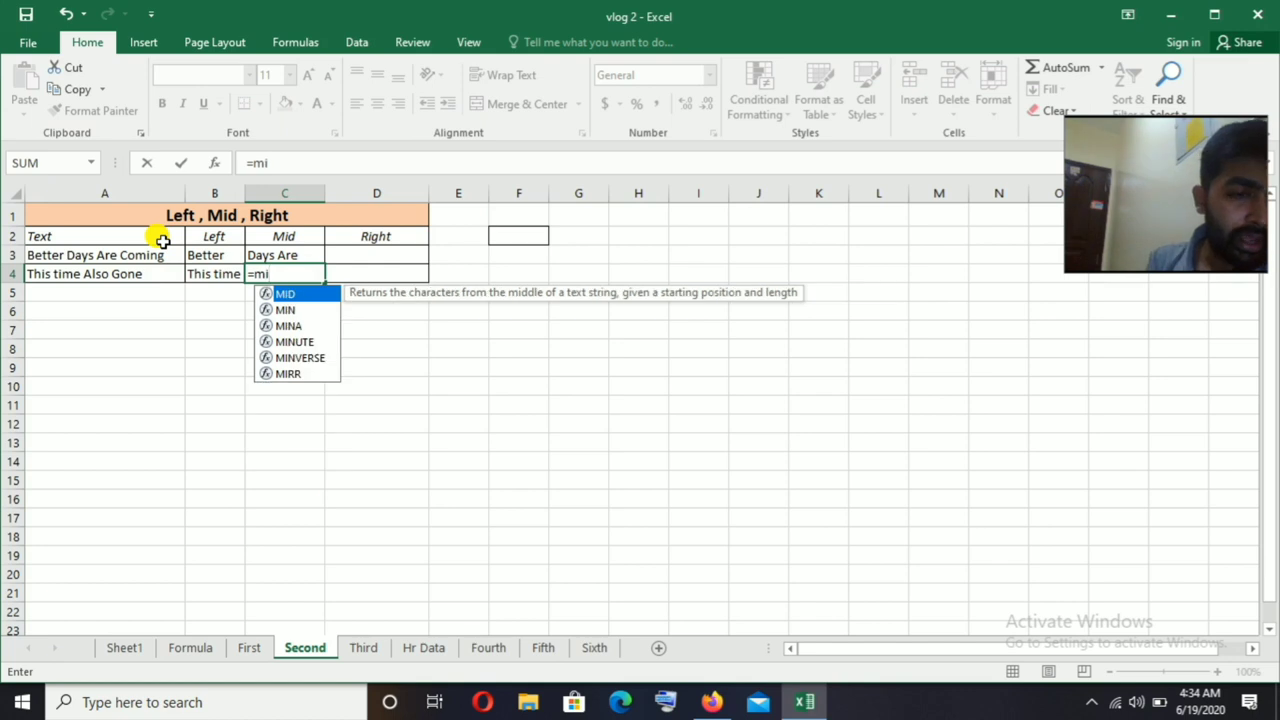
{"action": "key", "text": "Tab"}
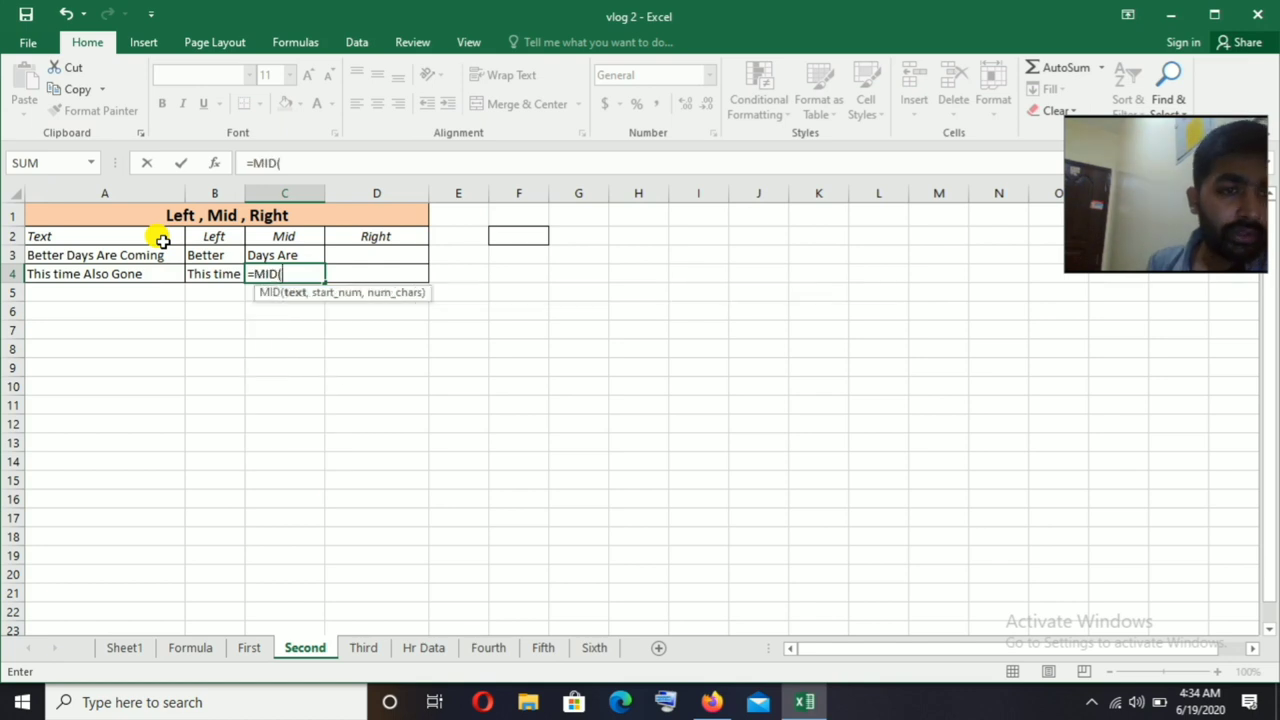
{"action": "left_click", "coordinate": [85, 274]}
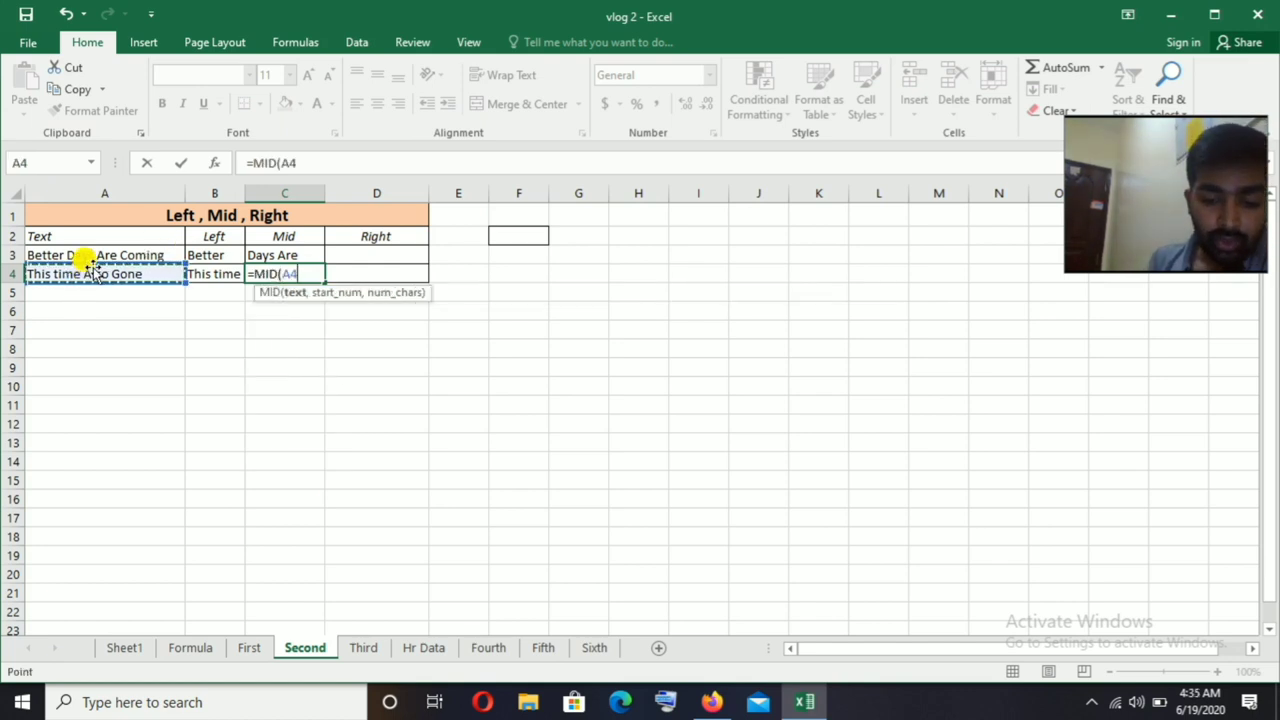
{"action": "type", "text": ","}
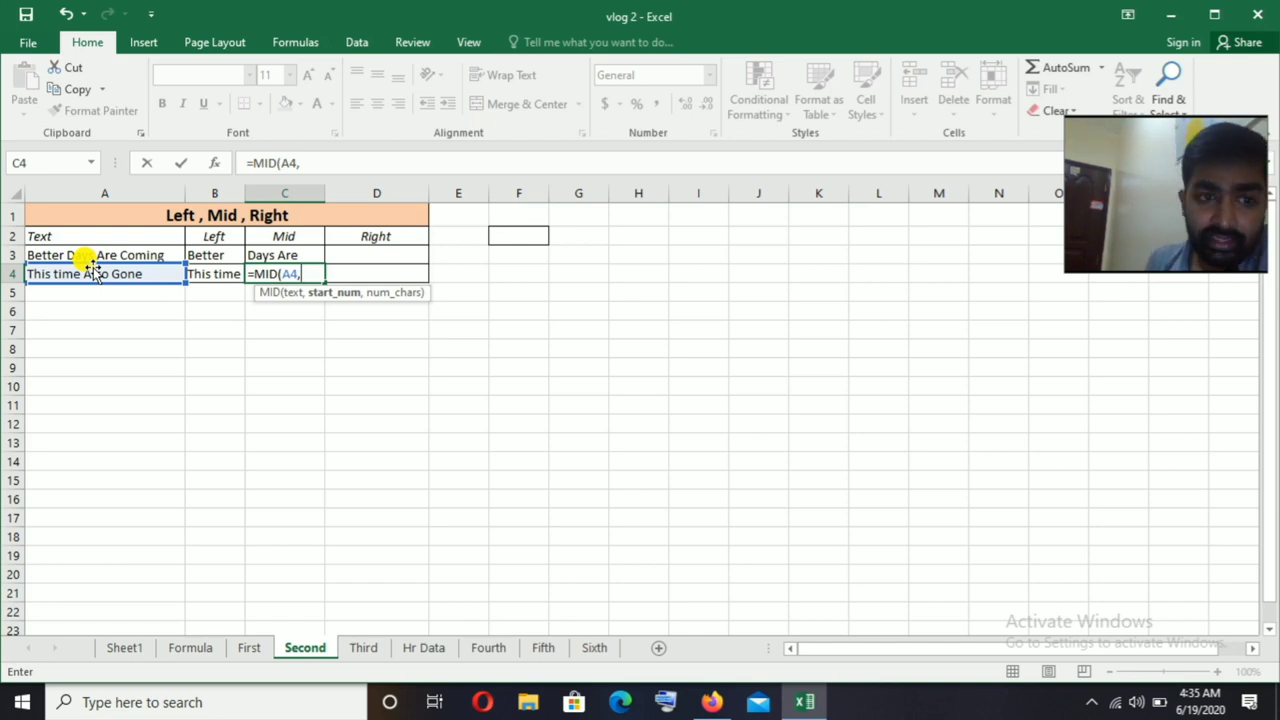
{"action": "type", "text": "11"}
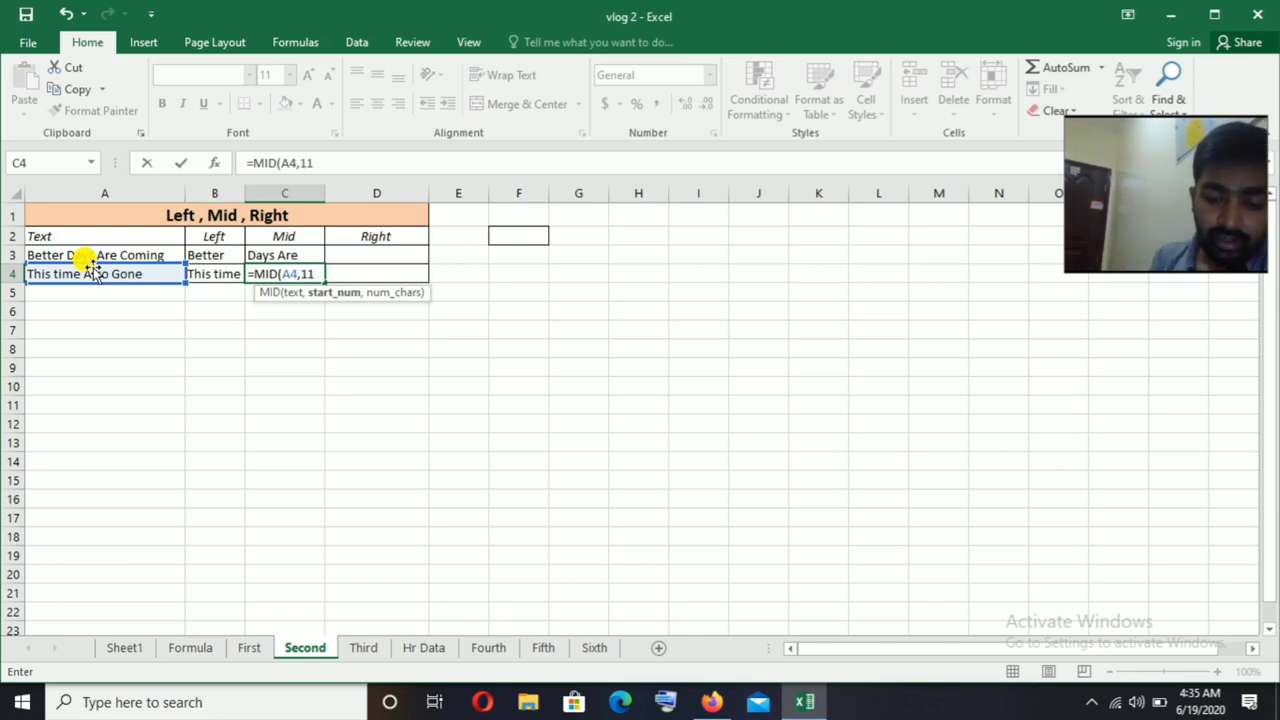
{"action": "type", "text": ","}
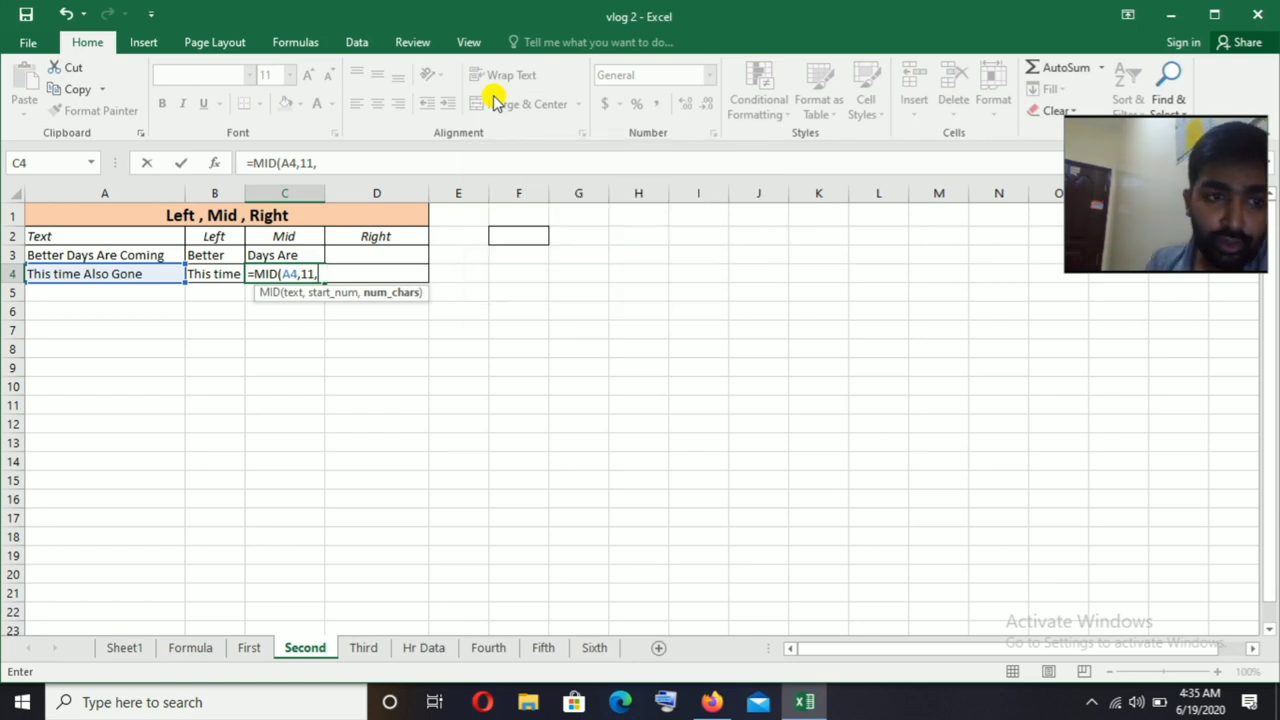
{"action": "type", "text": "4"}
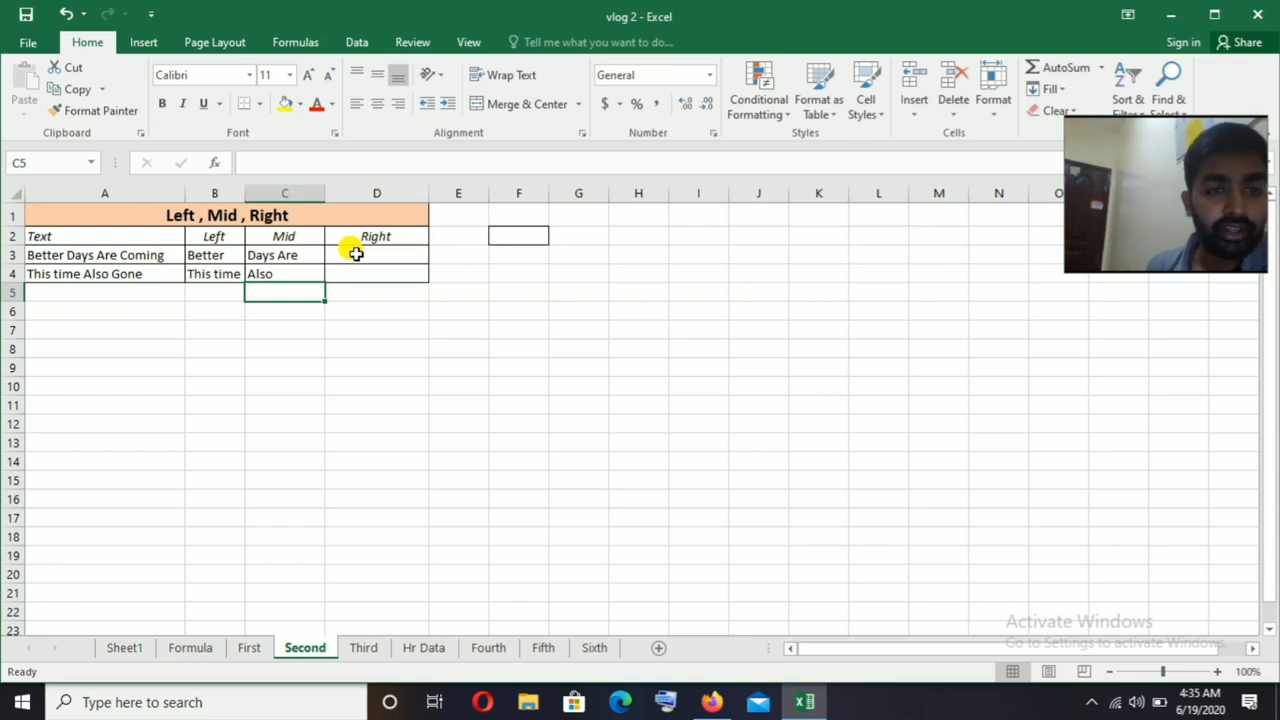
- Enter =RIGHT(A3,6) in D3 so it returns "Coming"
{"action": "left_click", "coordinate": [350, 260]}
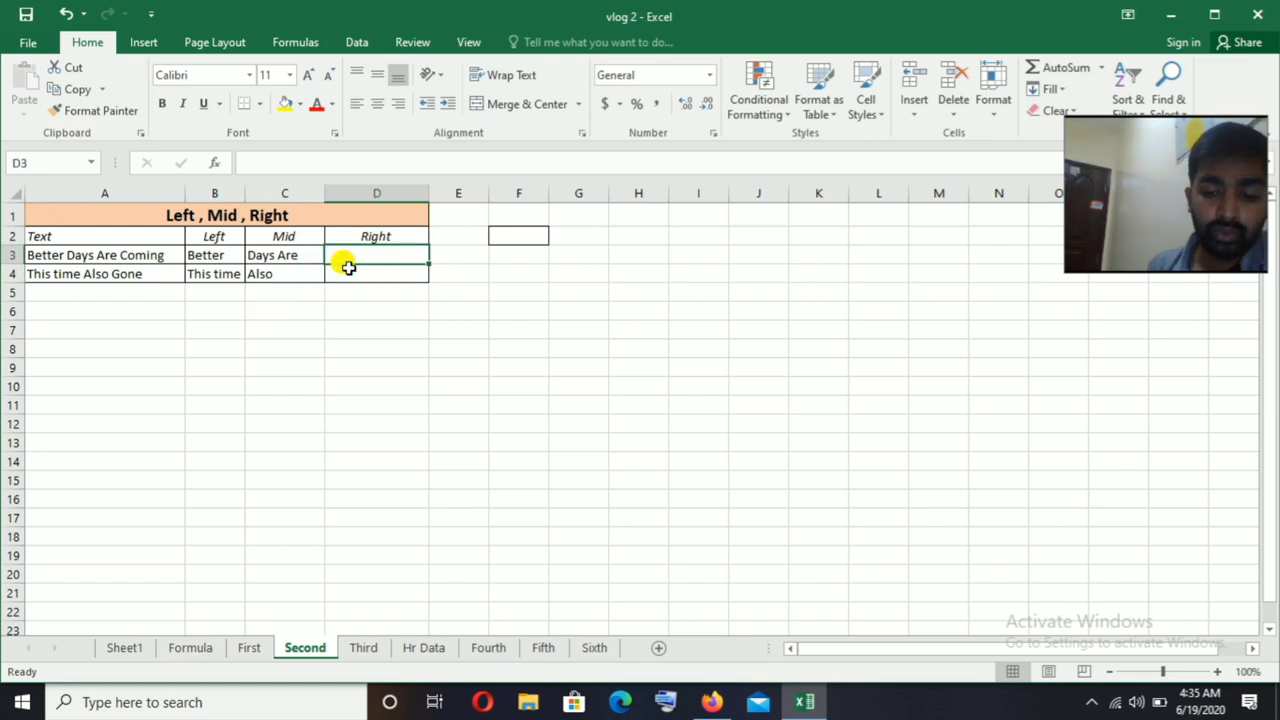
{"action": "type", "text": "="}
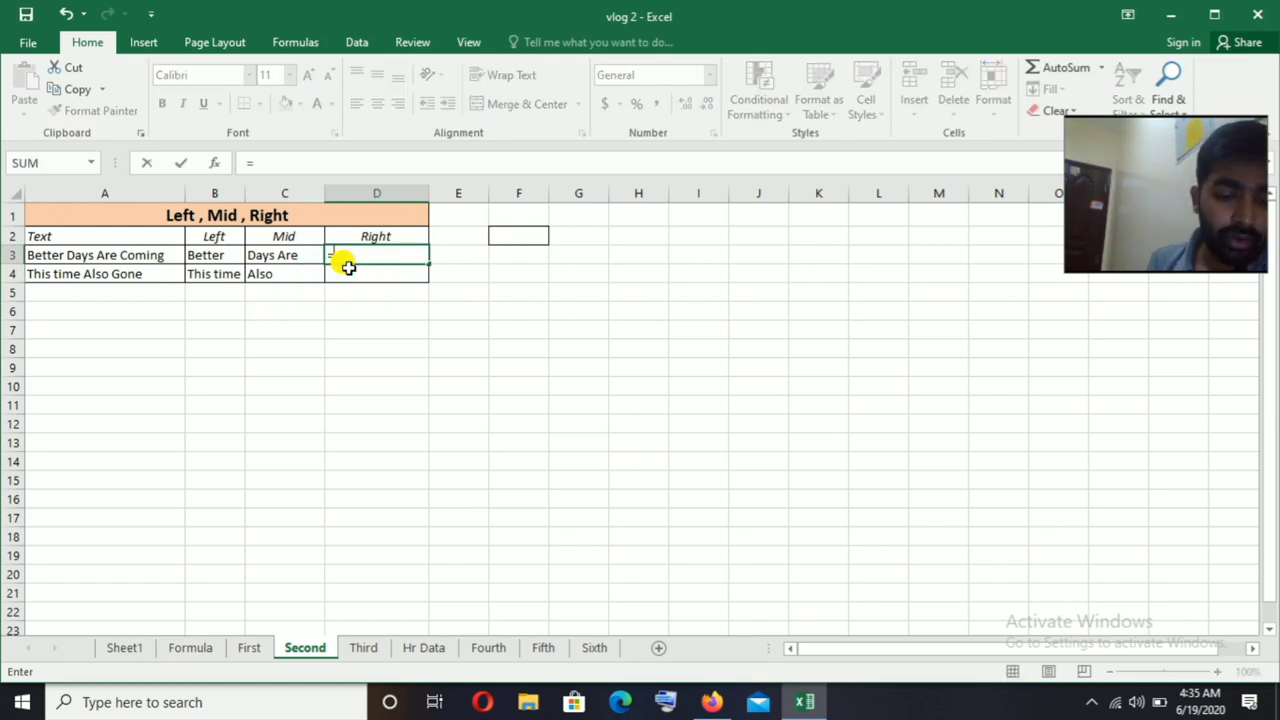
{"action": "type", "text": "ri"}
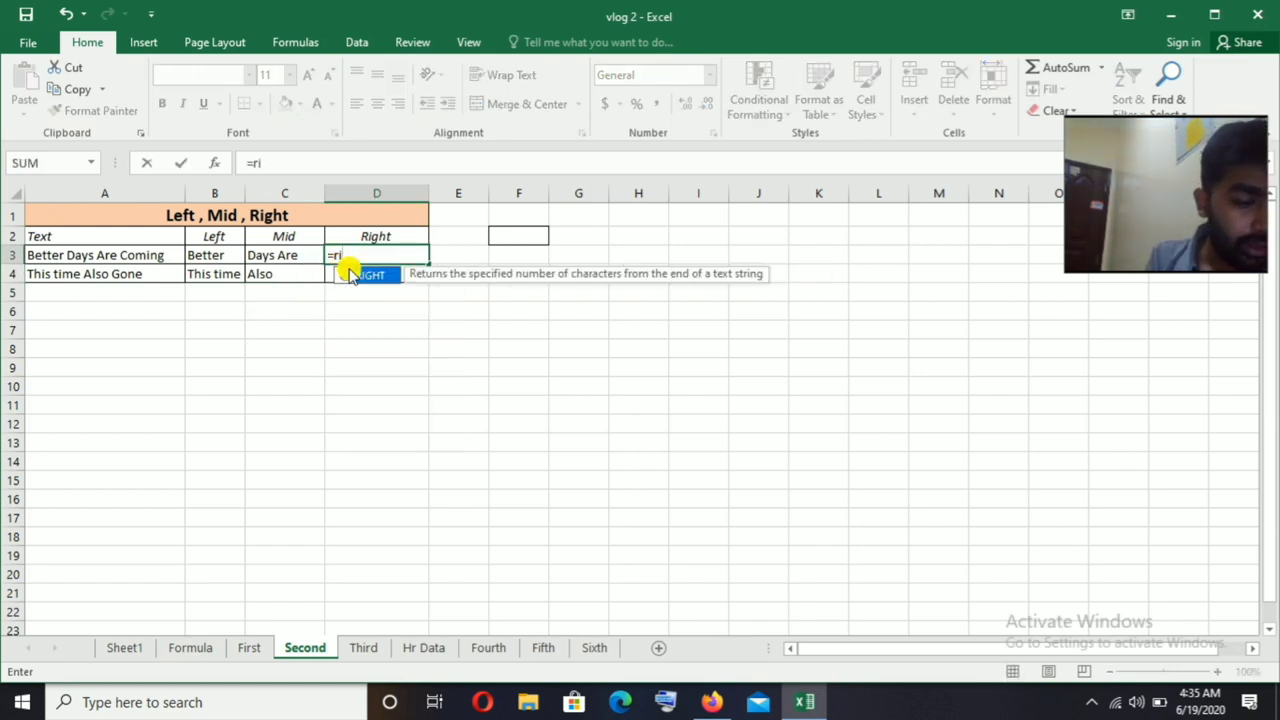
{"action": "double_click", "coordinate": [350, 274]}
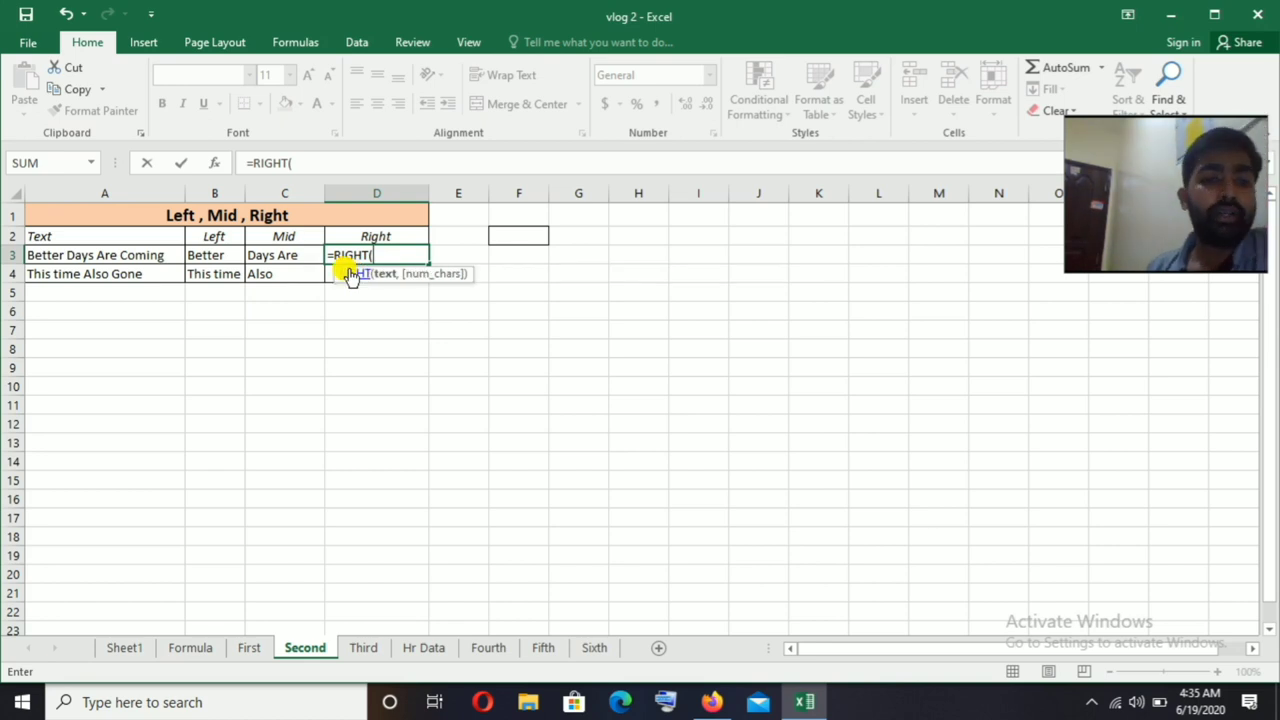
{"action": "left_click", "coordinate": [153, 255]}
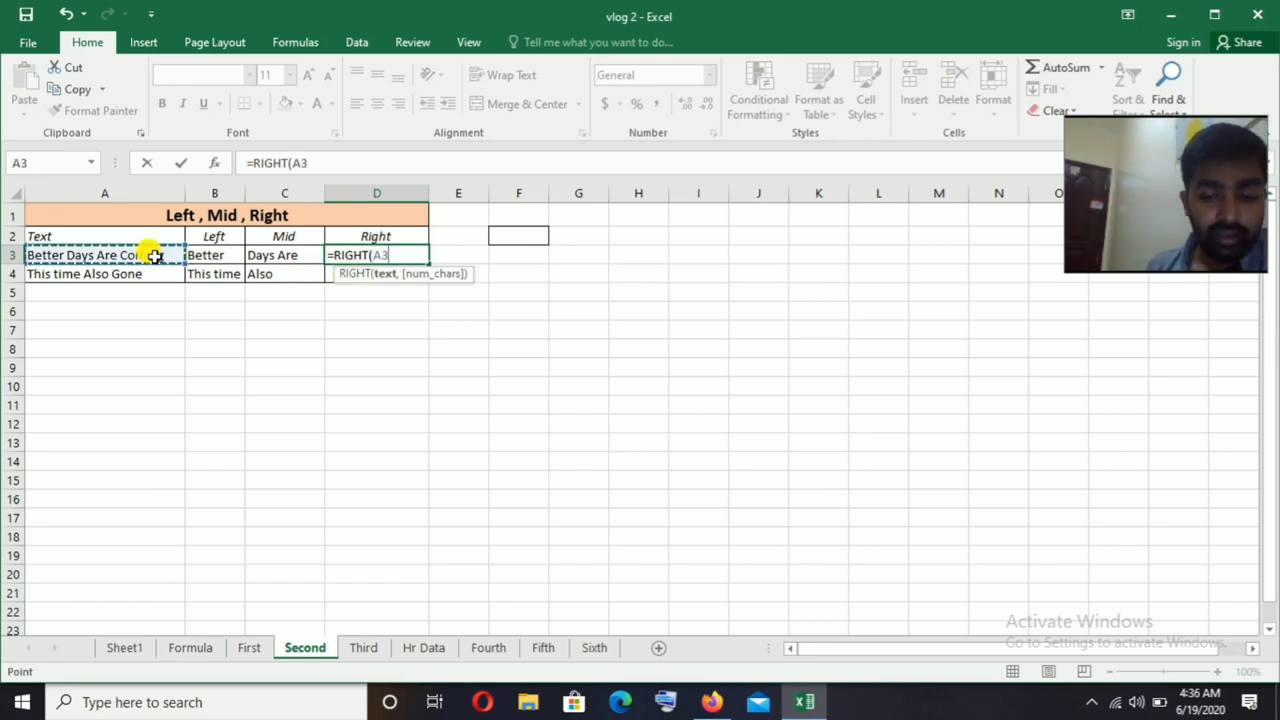
{"action": "type", "text": ","}
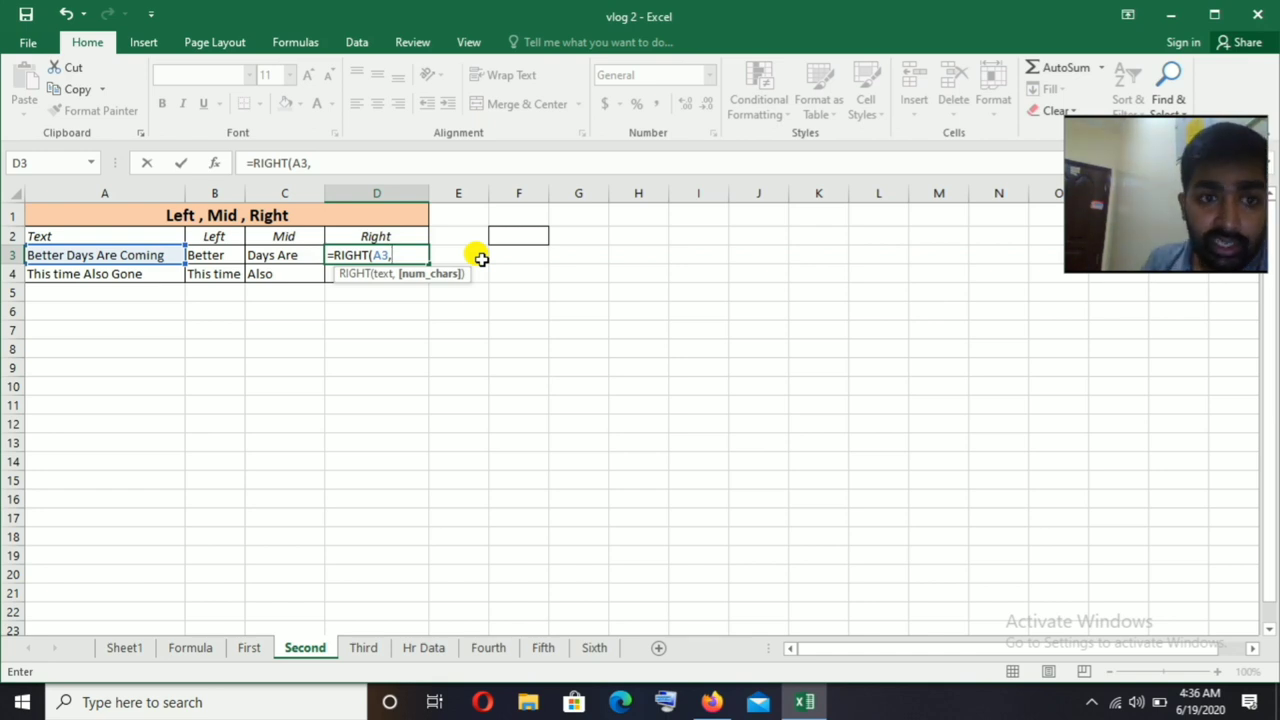
{"action": "type", "text": "6"}
{"action": "key", "text": "Return"}
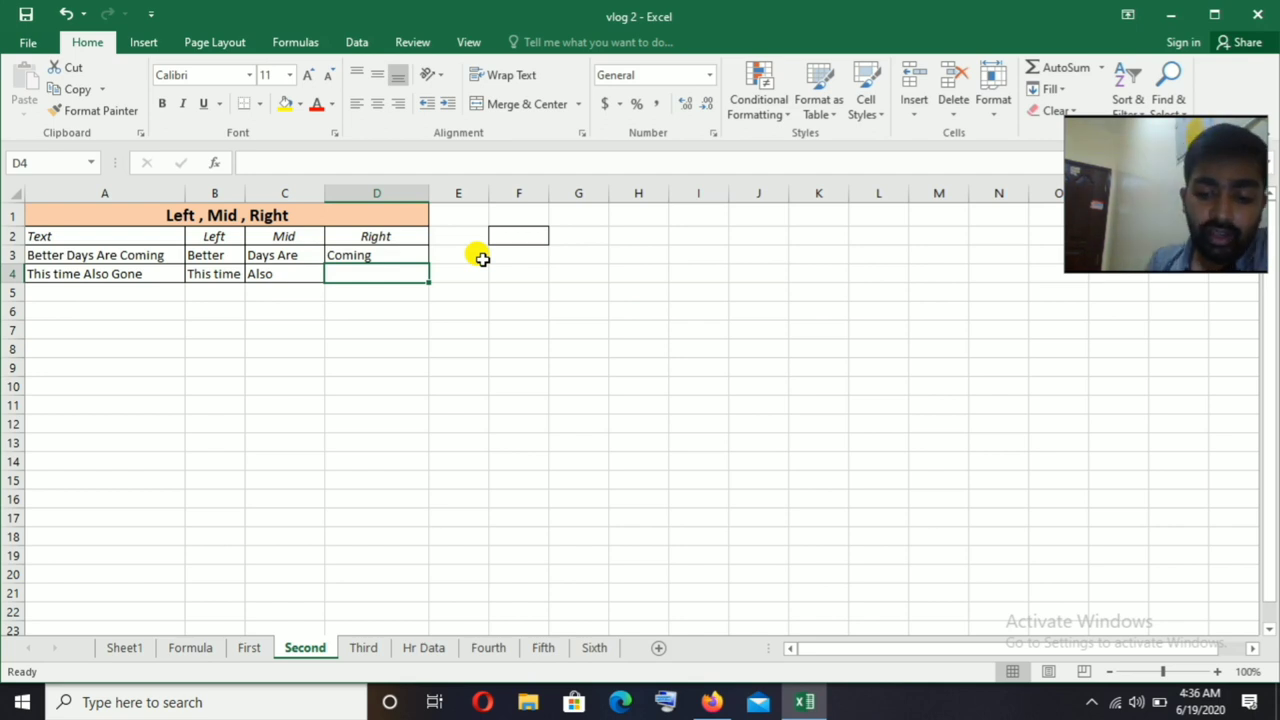
- Enter =RIGHT(A4,4) in D4 to return "Gone", then go to the Third sheet
{"action": "type", "text": "=ri"}
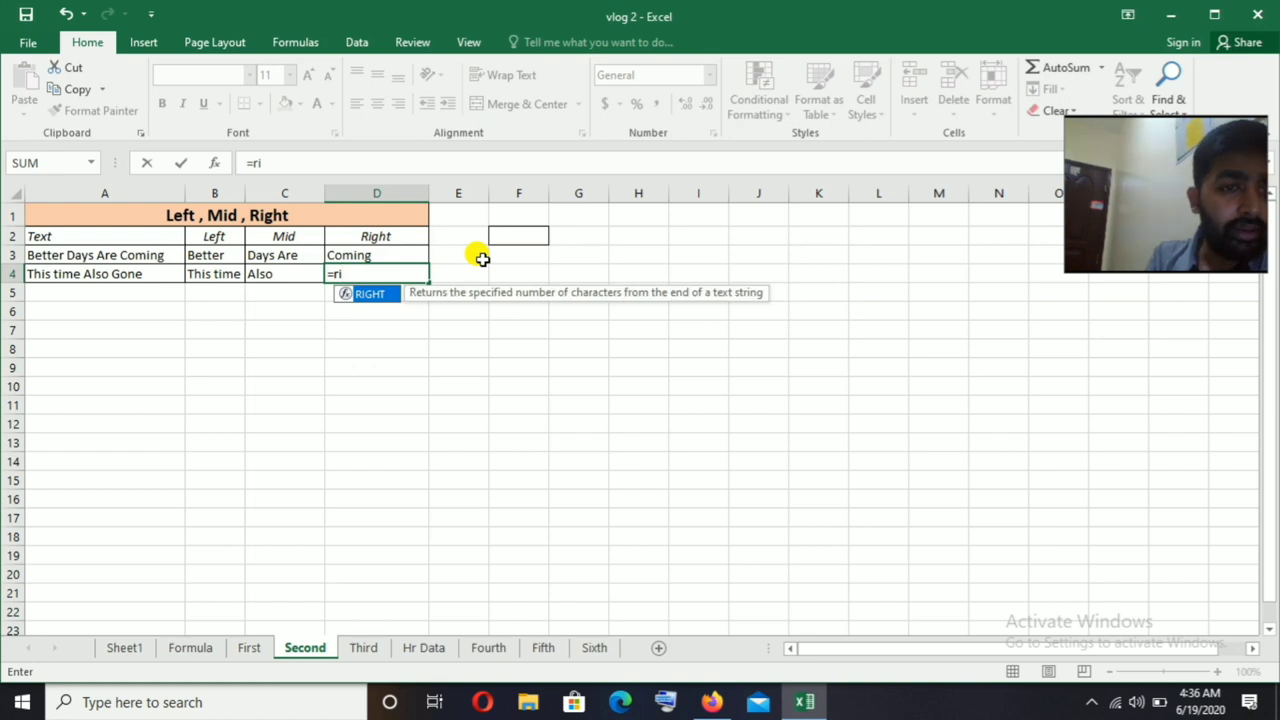
{"action": "key", "text": "Tab"}
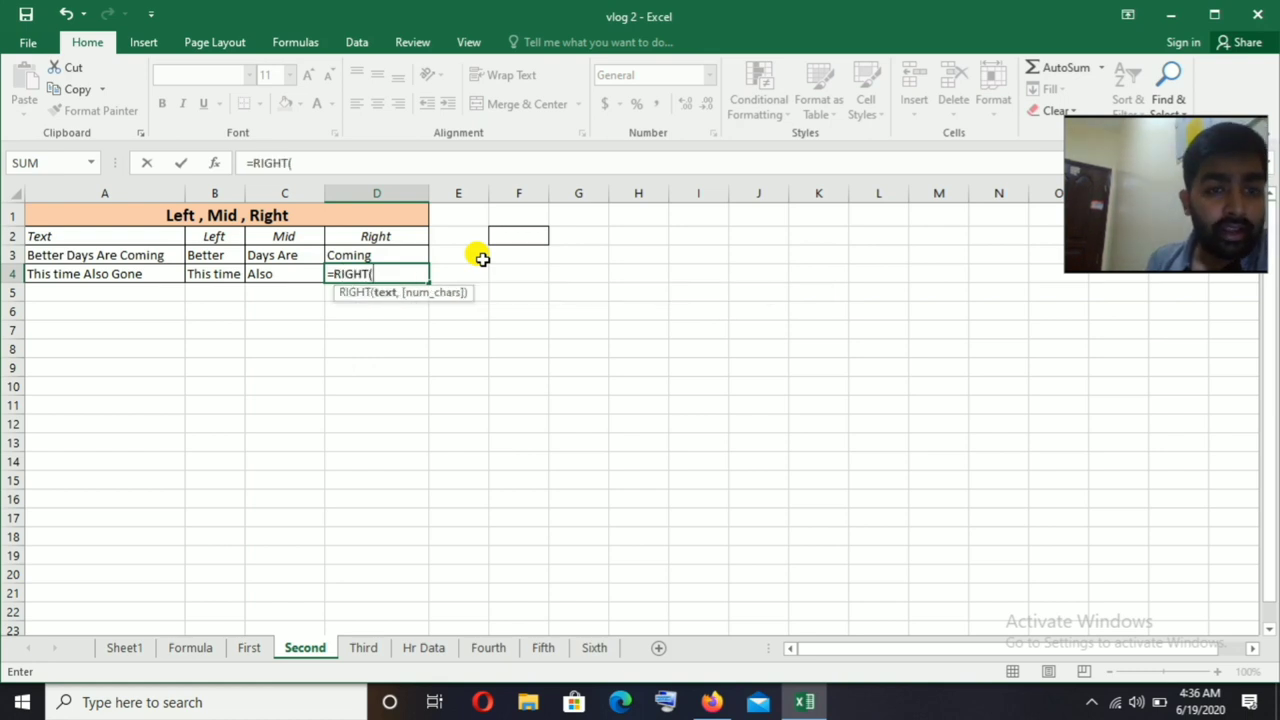
{"action": "left_click", "coordinate": [140, 278]}
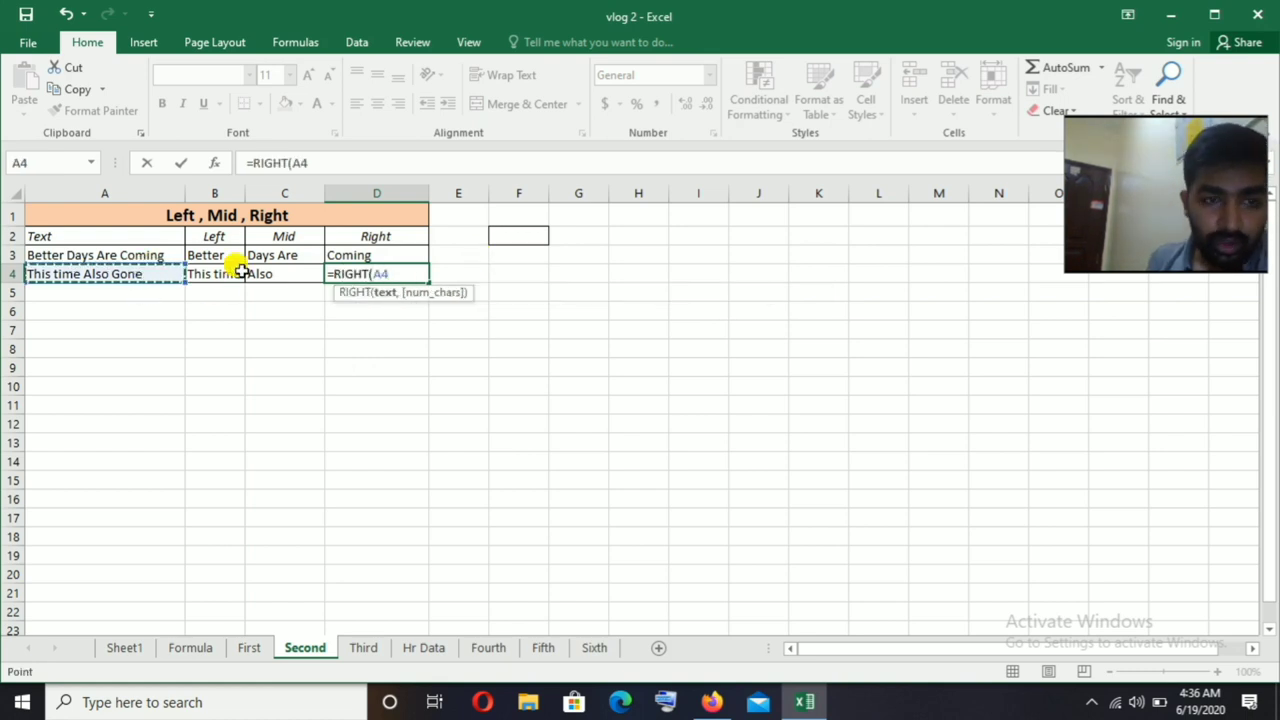
{"action": "type", "text": ","}
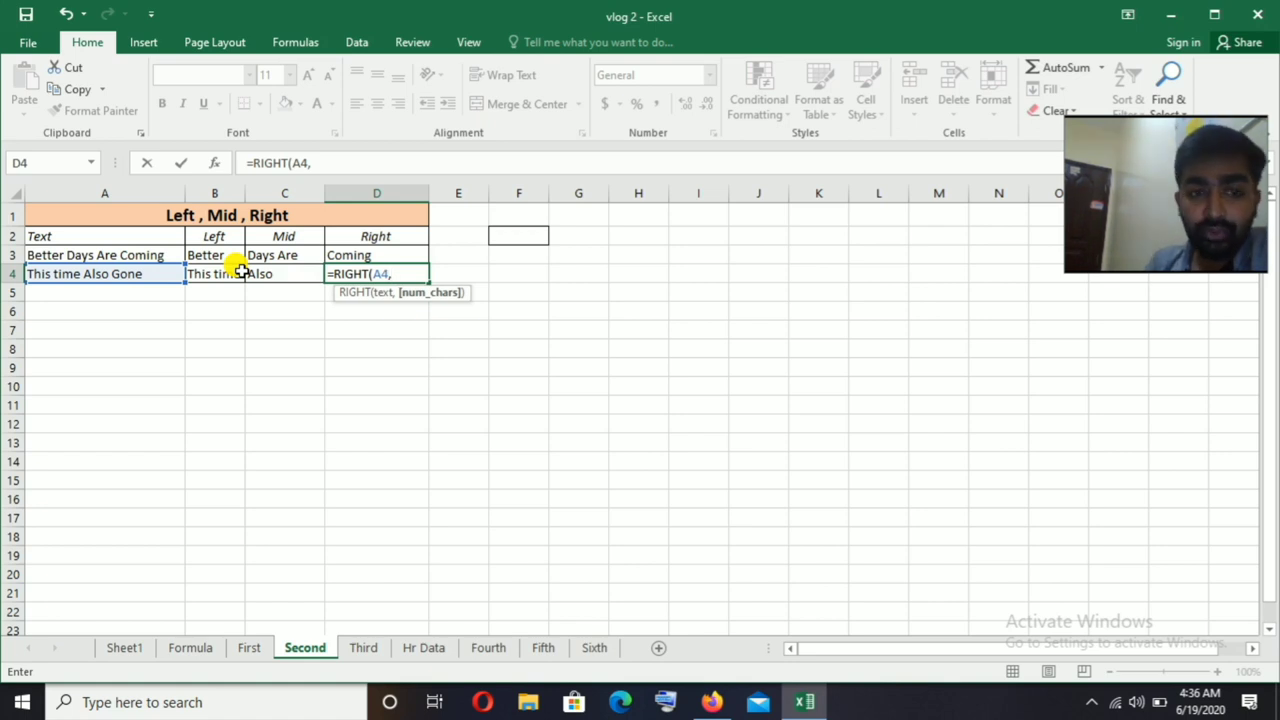
{"action": "type", "text": "4"}
{"action": "key", "text": "Return"}
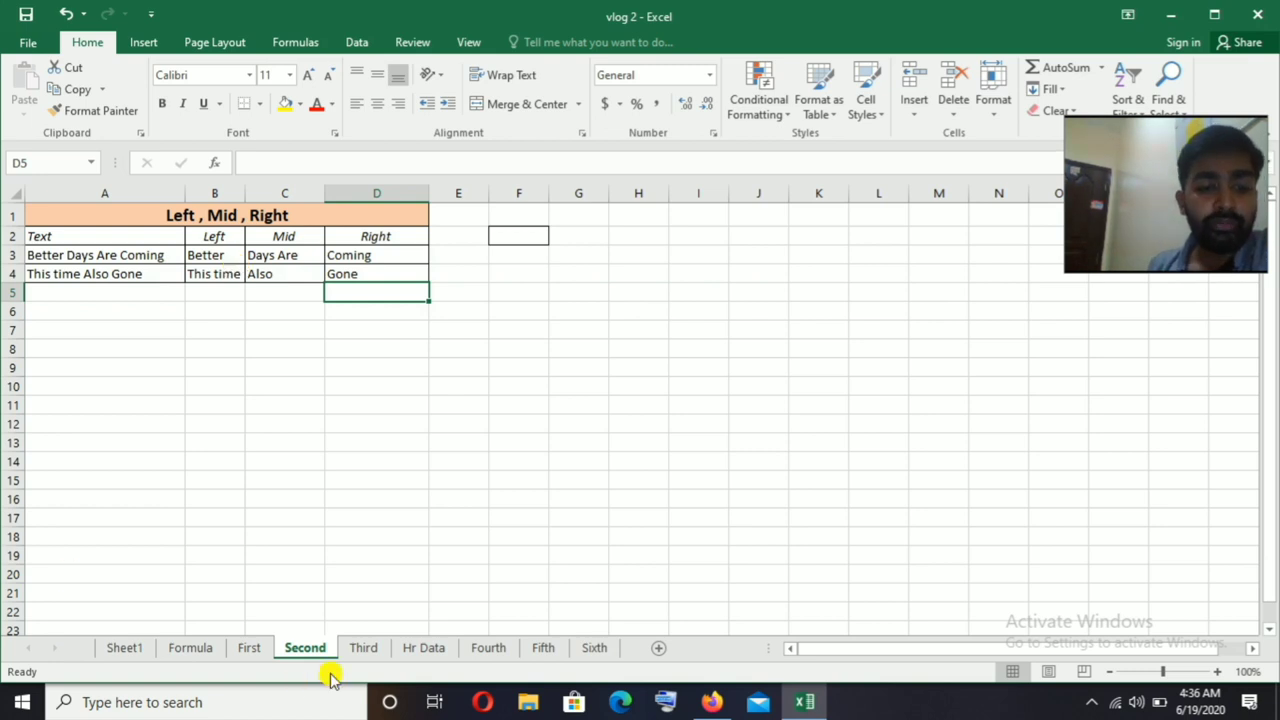
{"action": "left_click", "coordinate": [352, 648]}
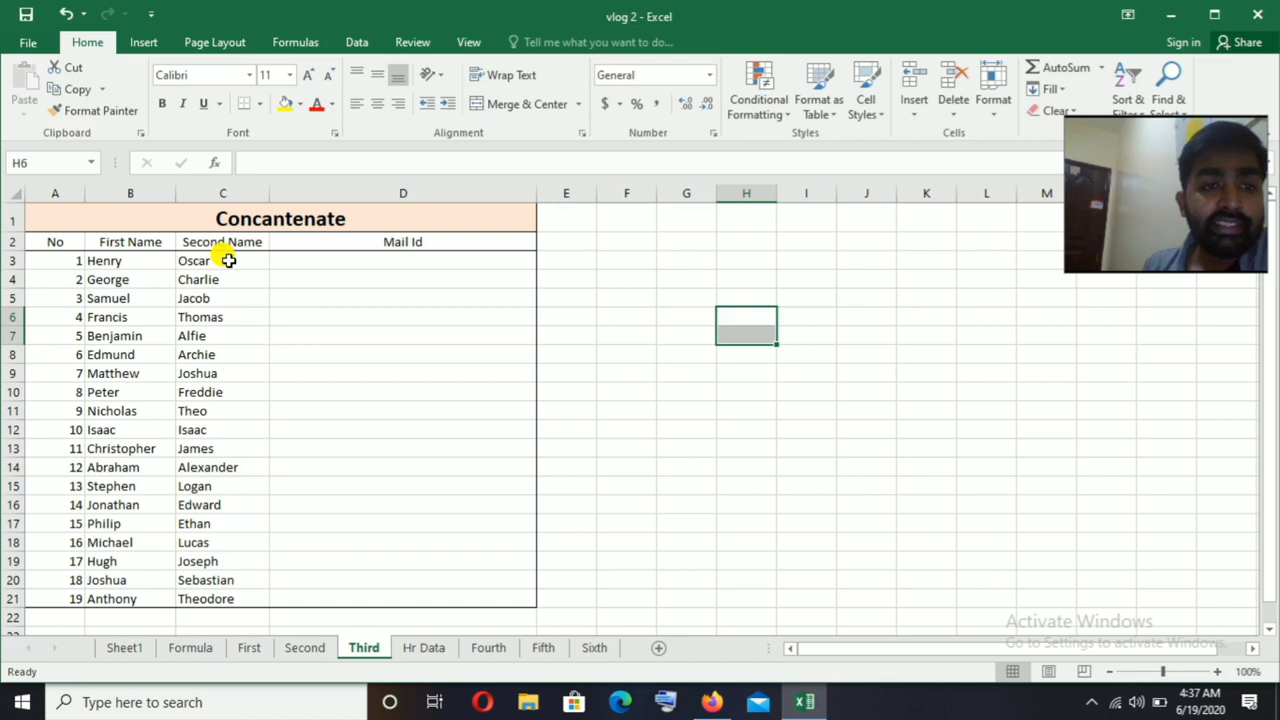
{"action": "left_click", "coordinate": [342, 259]}
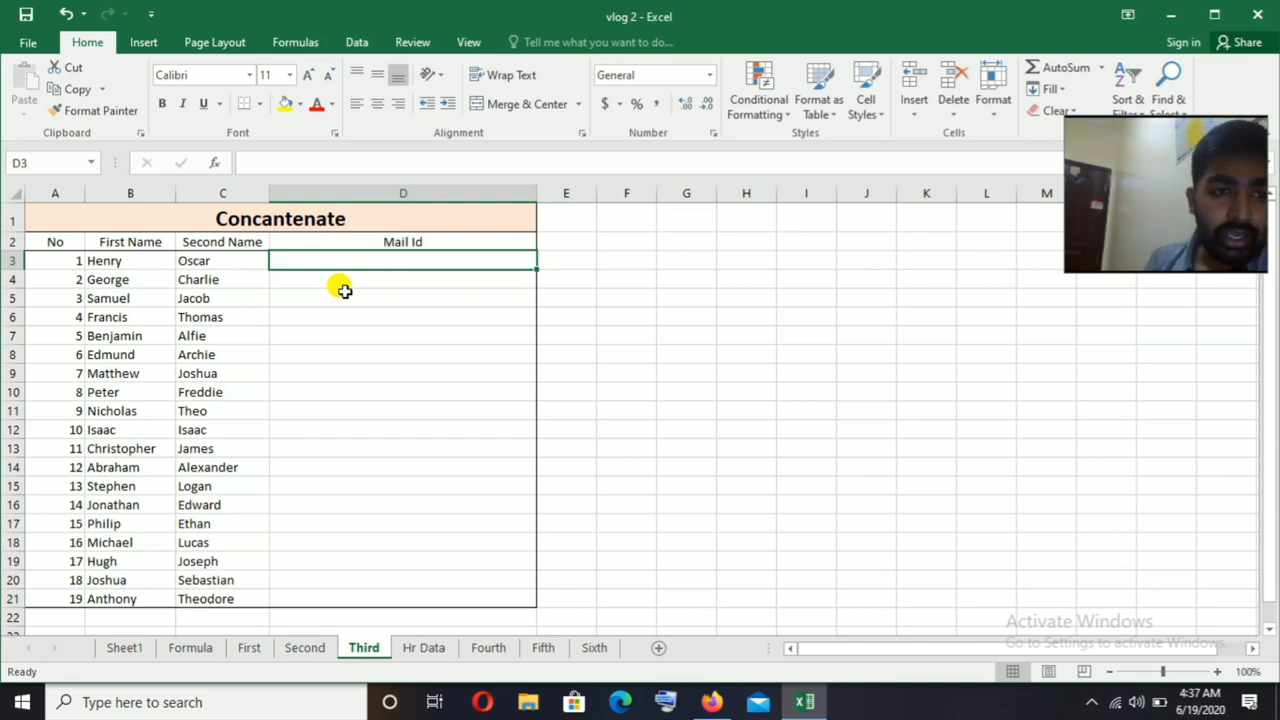
{"action": "type", "text": "=co"}
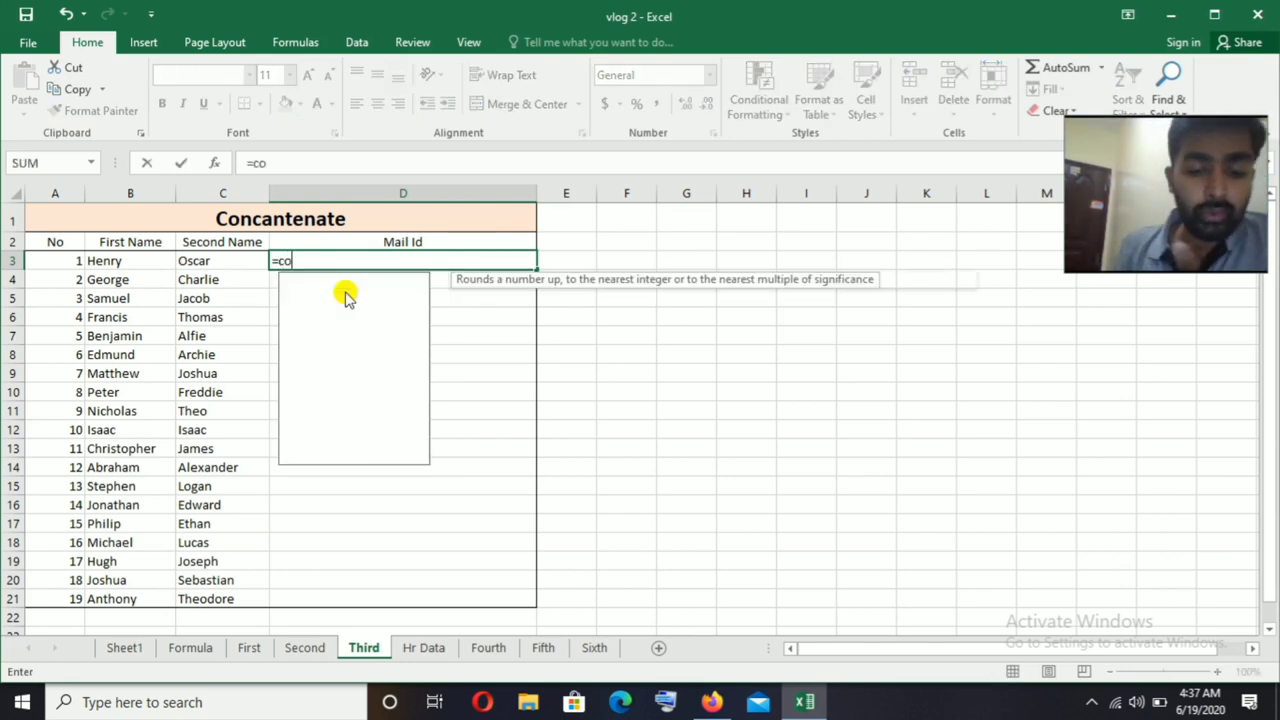
{"action": "type", "text": "n"}
{"action": "key", "text": "Tab"}
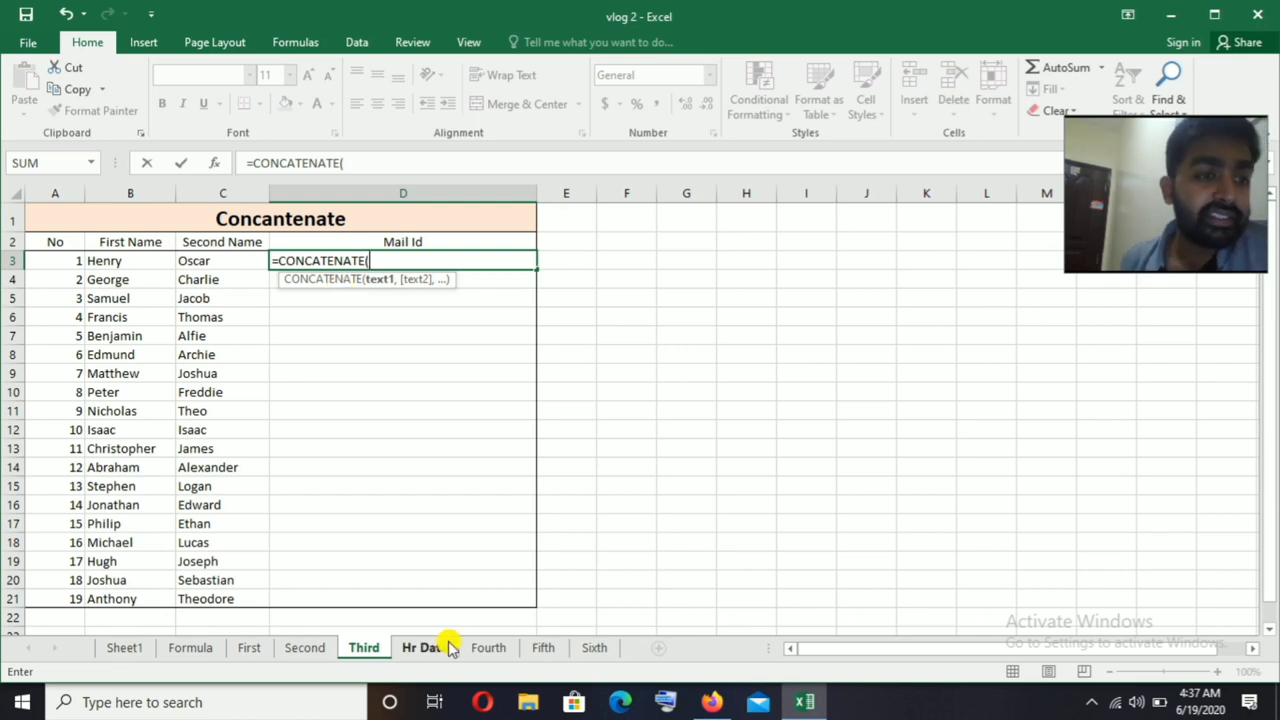
{"action": "left_click", "coordinate": [132, 261]}
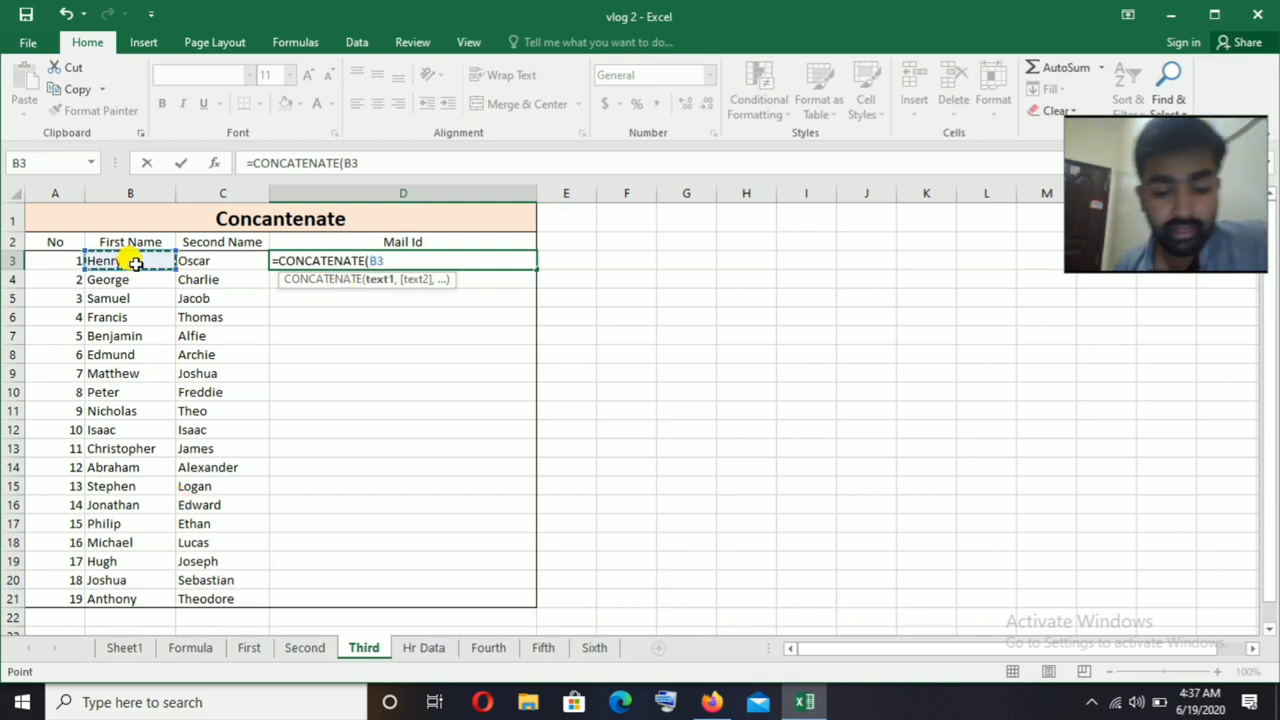
{"action": "type", "text": ","}
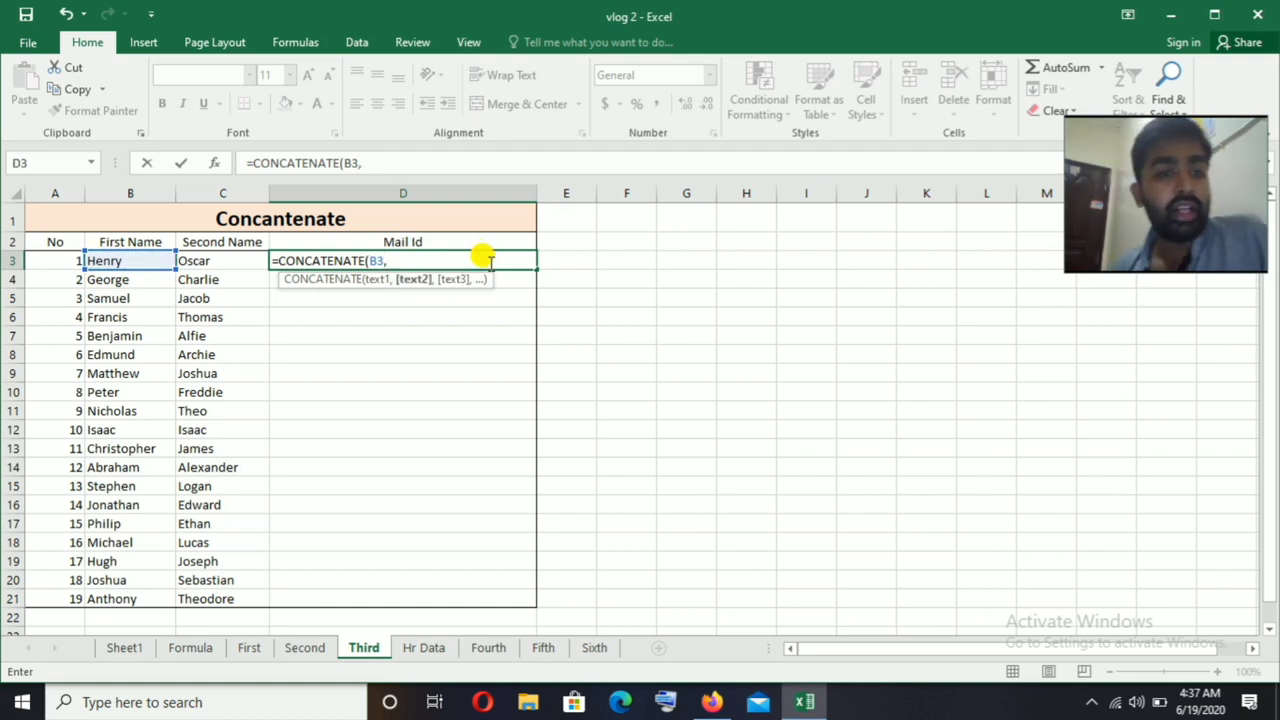
{"action": "left_click", "coordinate": [201, 261]}
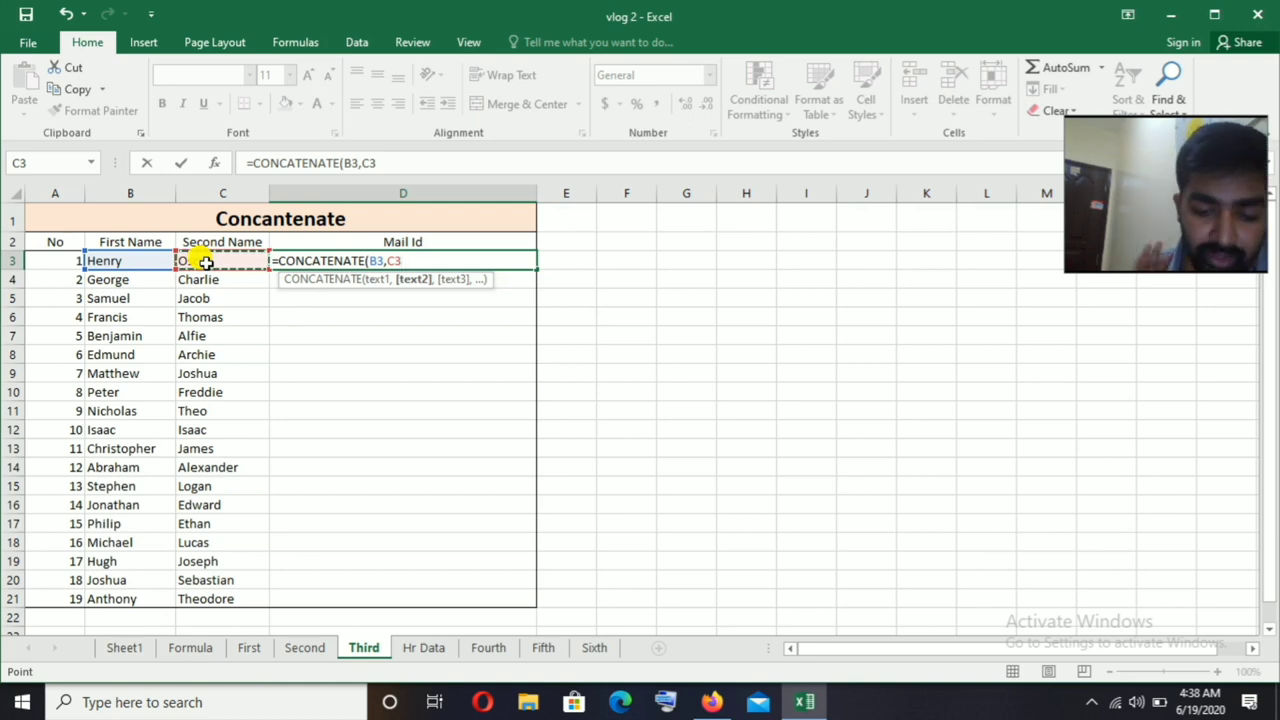
{"action": "type", "text": ","}
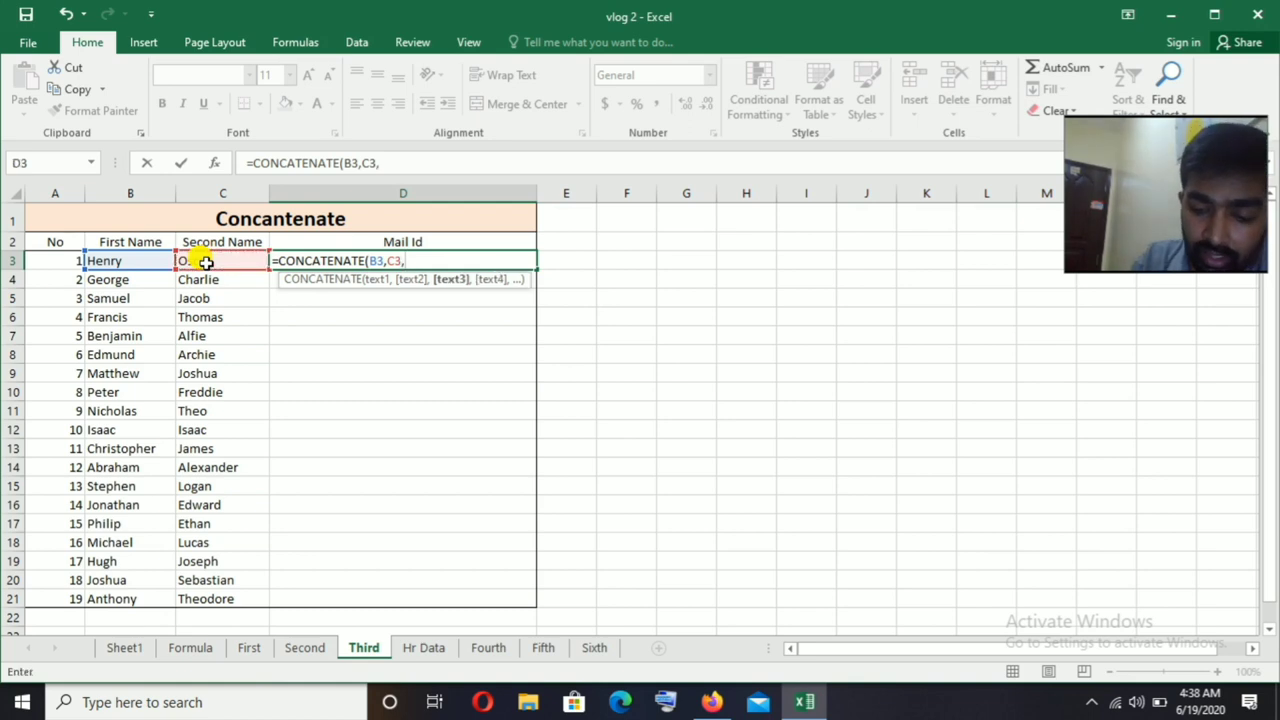
{"action": "type", "text": "\""}
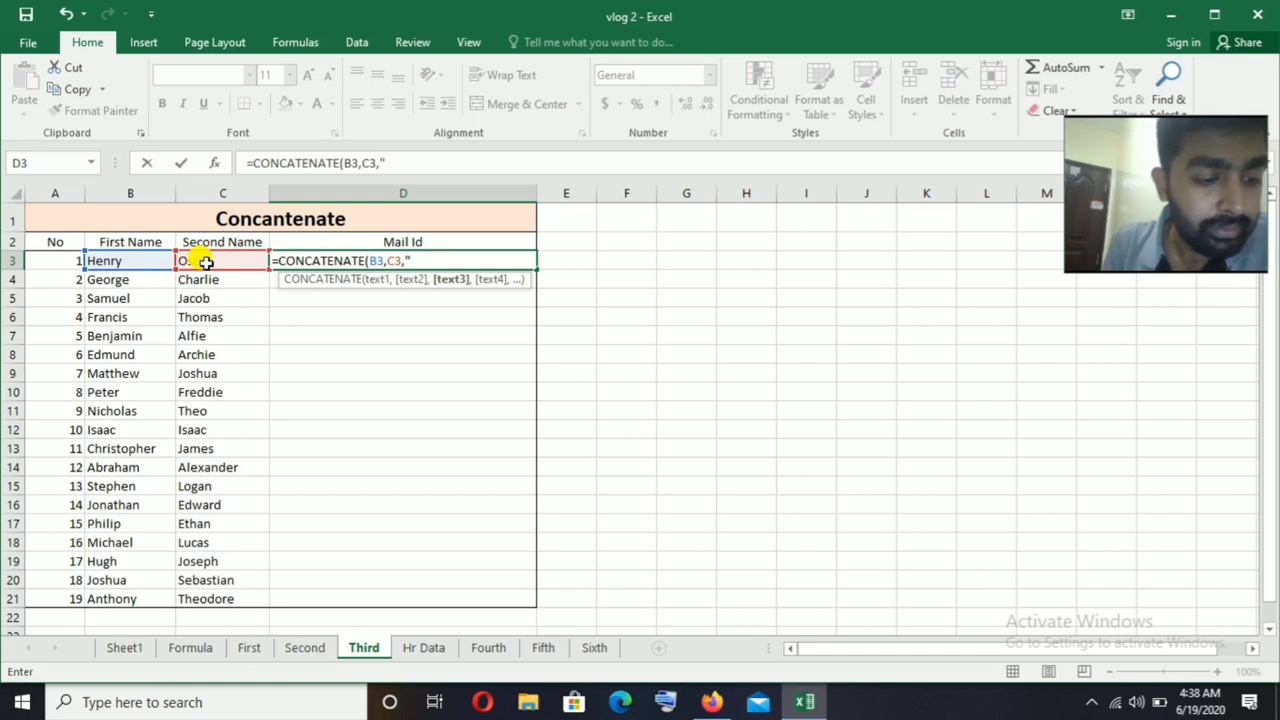
{"action": "type", "text": "@abc"}
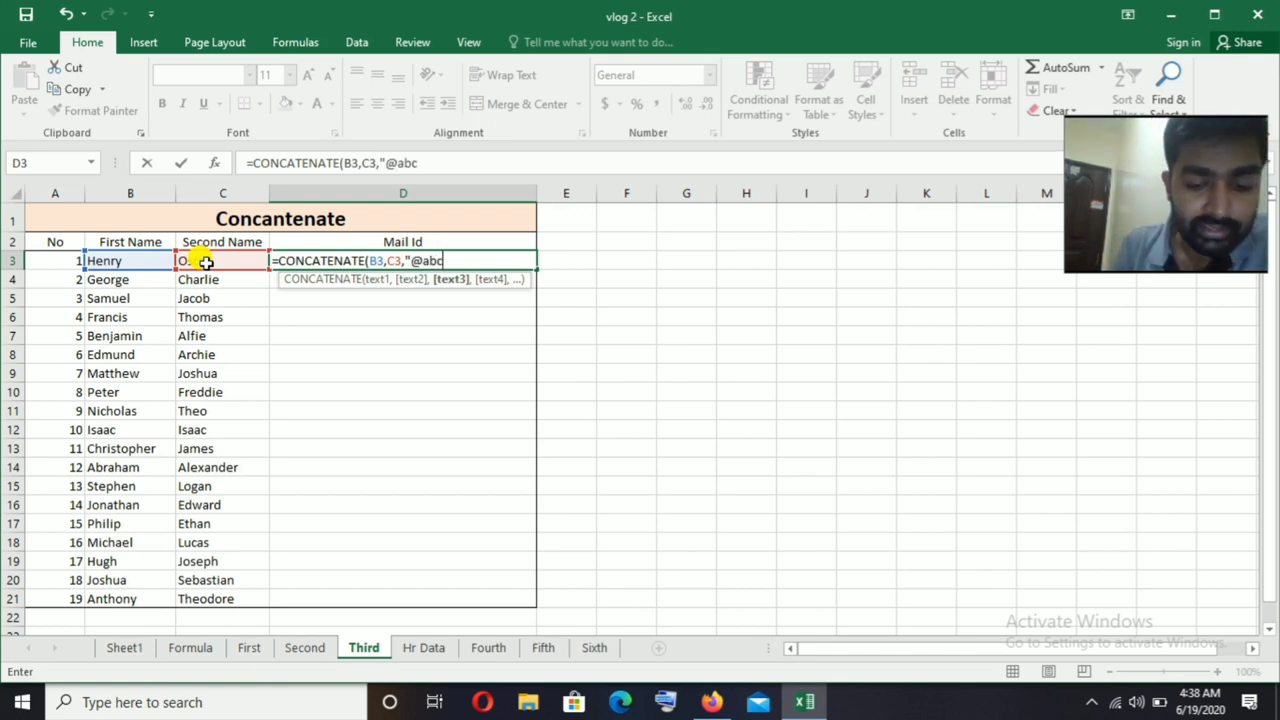
{"action": "type", "text": ".com"}
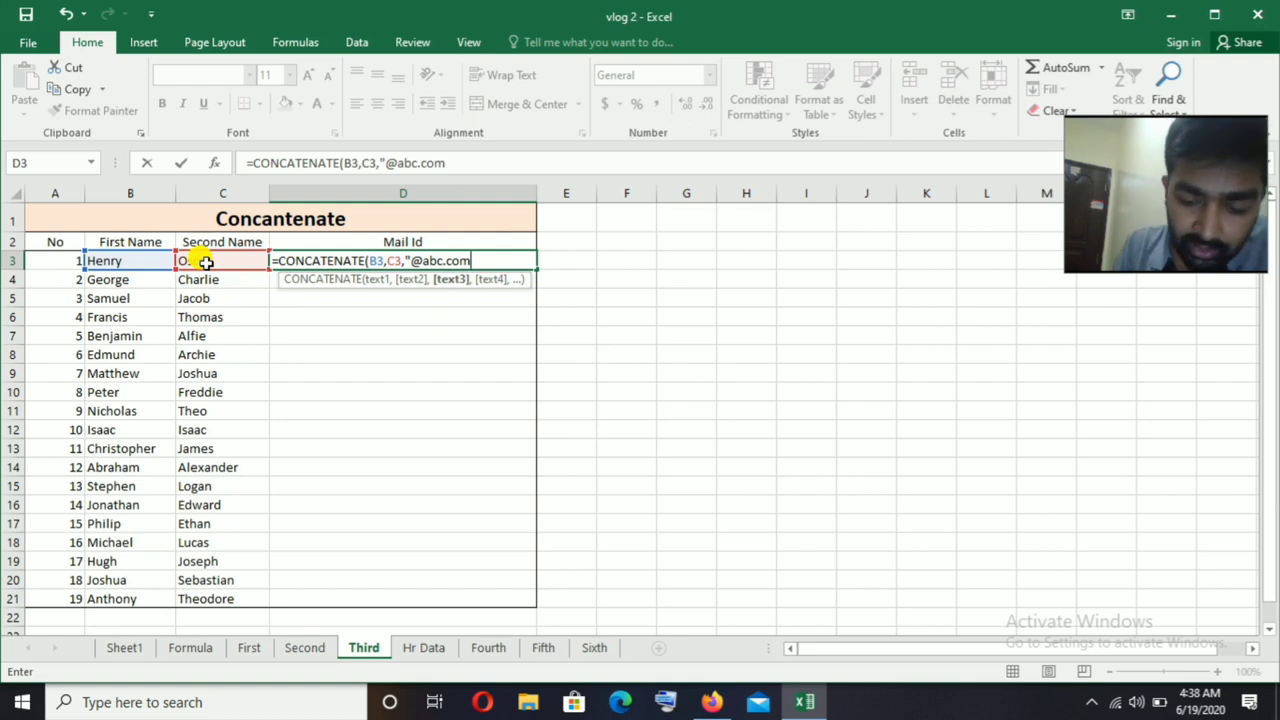
{"action": "type", "text": "\""}
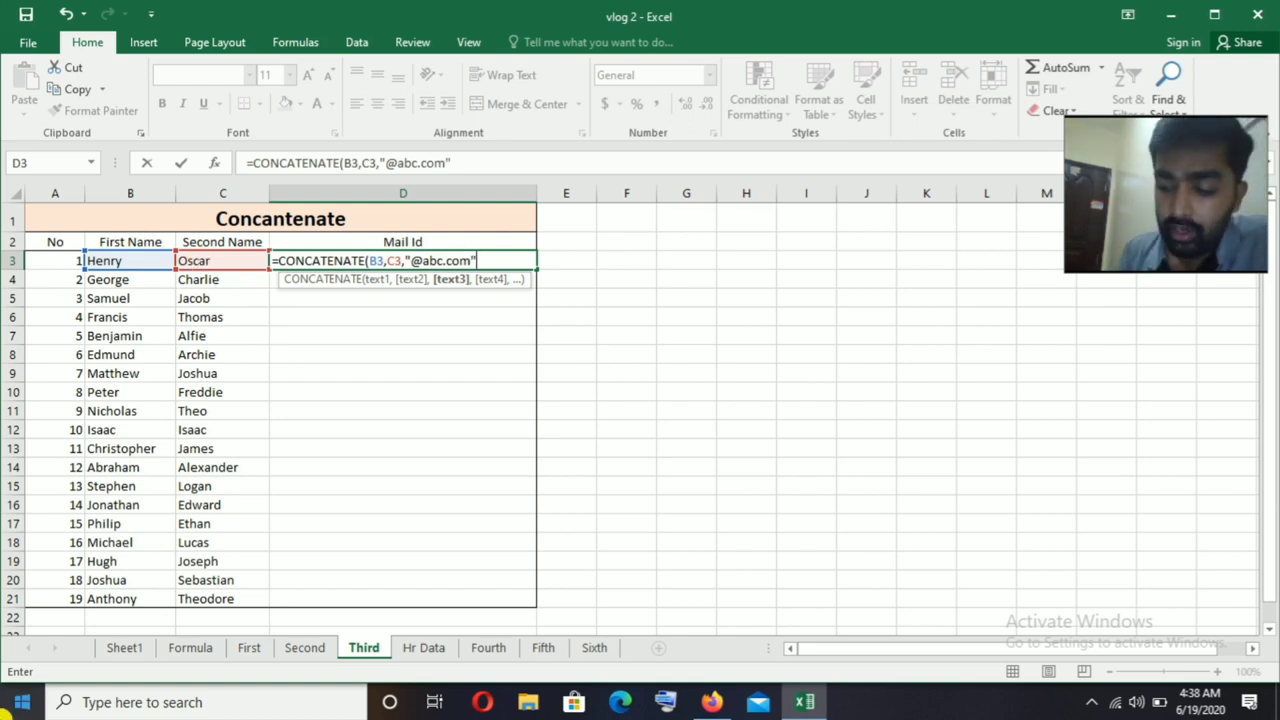
{"action": "type", "text": ")"}
{"action": "key", "text": "Return"}
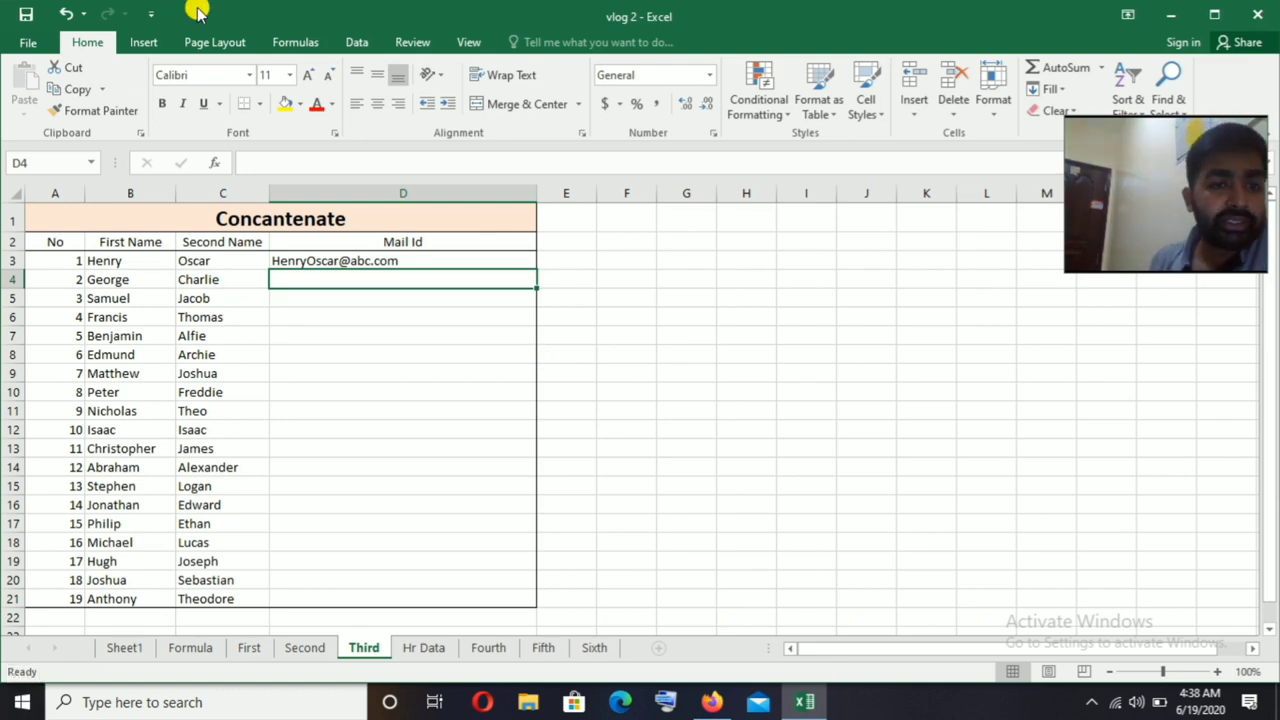
- Fill D3's CONCATENATE formula down the Mail Id column to D21
{"action": "left_click", "coordinate": [406, 257]}
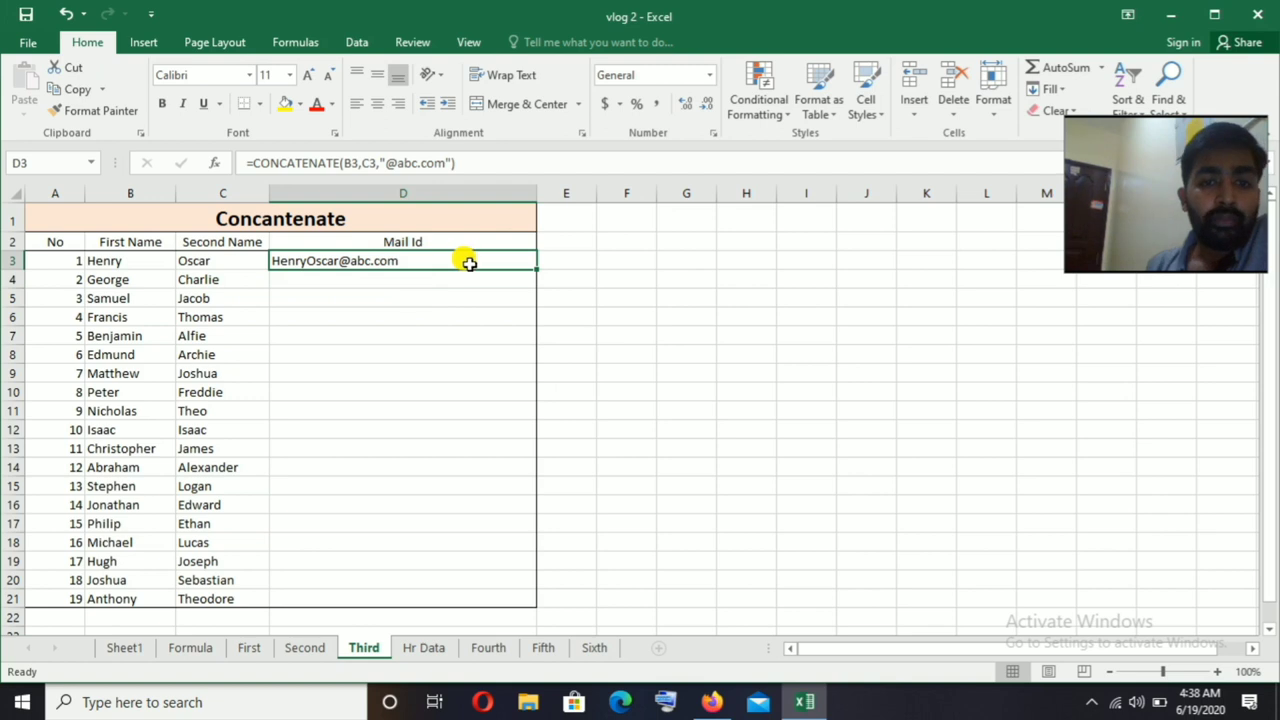
{"action": "double_click", "coordinate": [534, 269]}
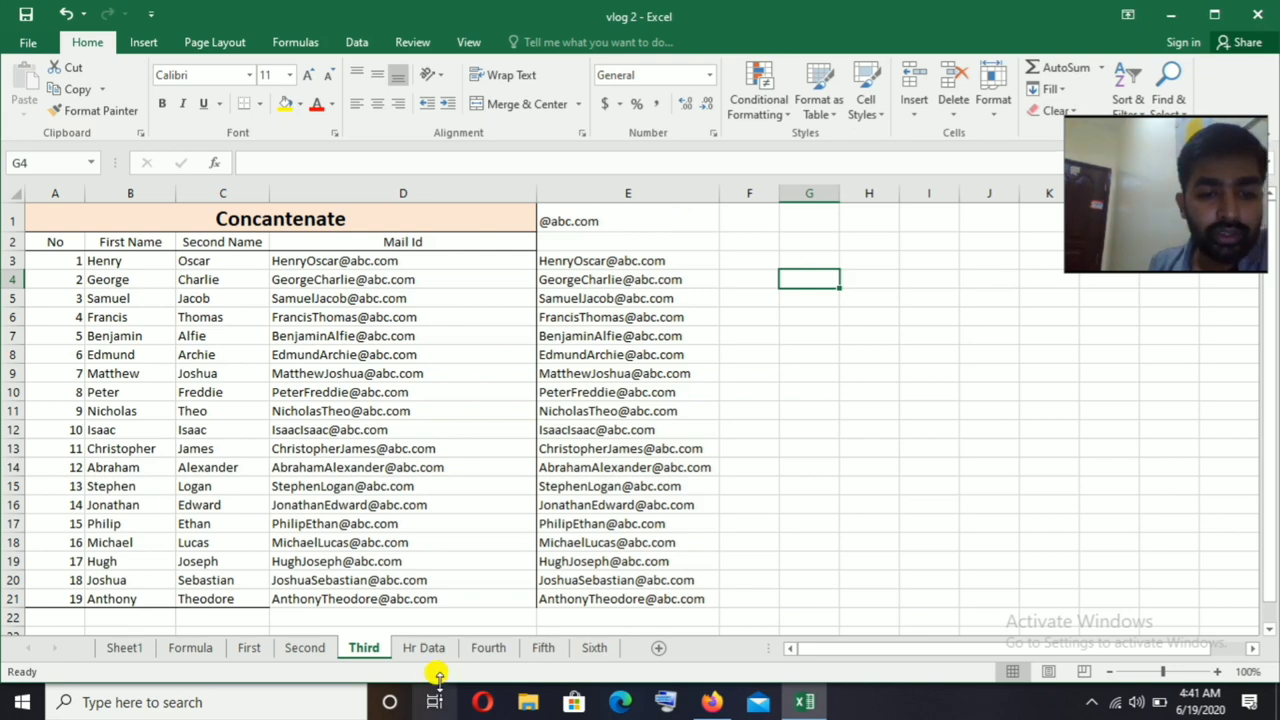
- Move from the Hr Data sheet to the Fourth sheet's IT Department table
{"action": "left_click", "coordinate": [418, 648]}
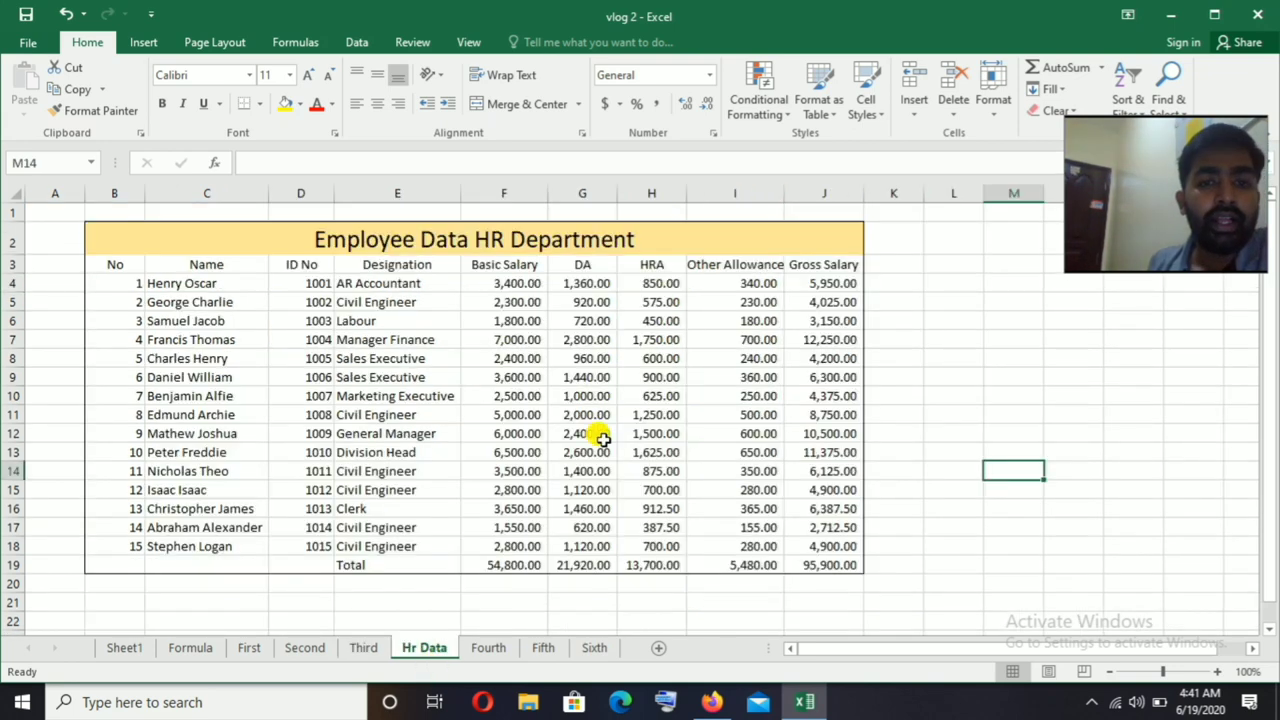
{"action": "left_click", "coordinate": [487, 648]}
{"action": "left_click", "coordinate": [436, 648]}
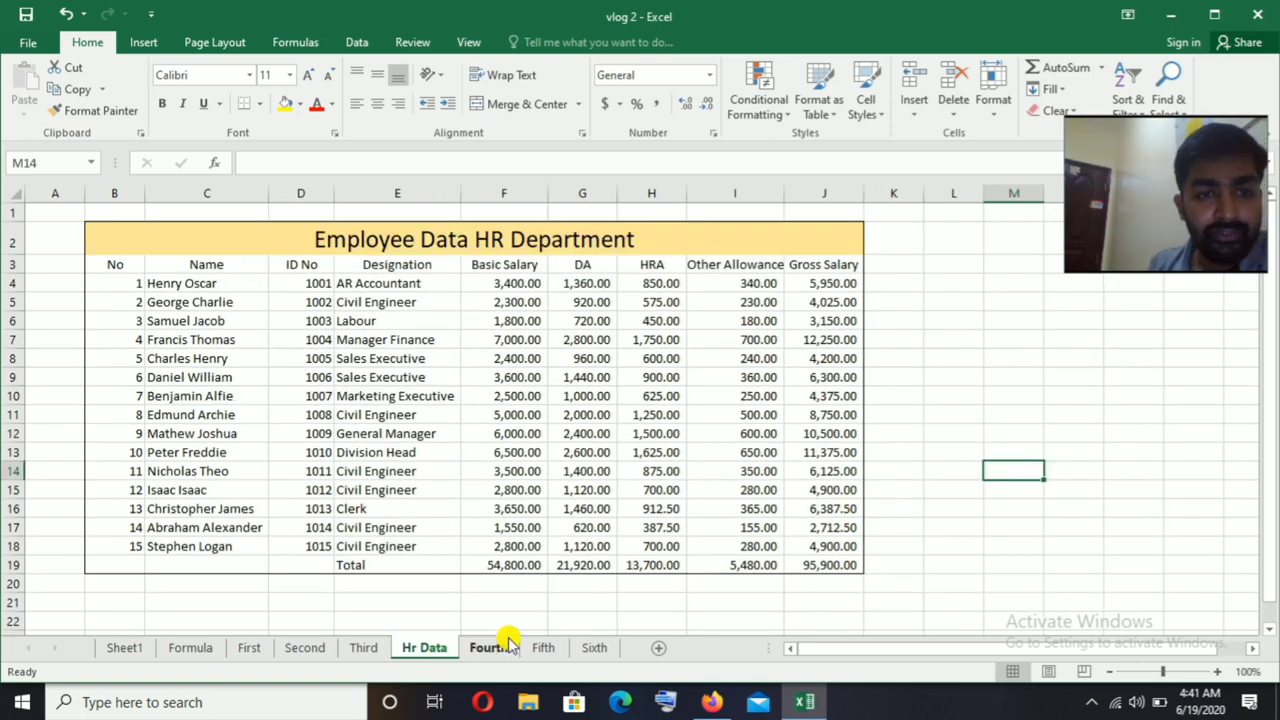
{"action": "left_click", "coordinate": [497, 648]}
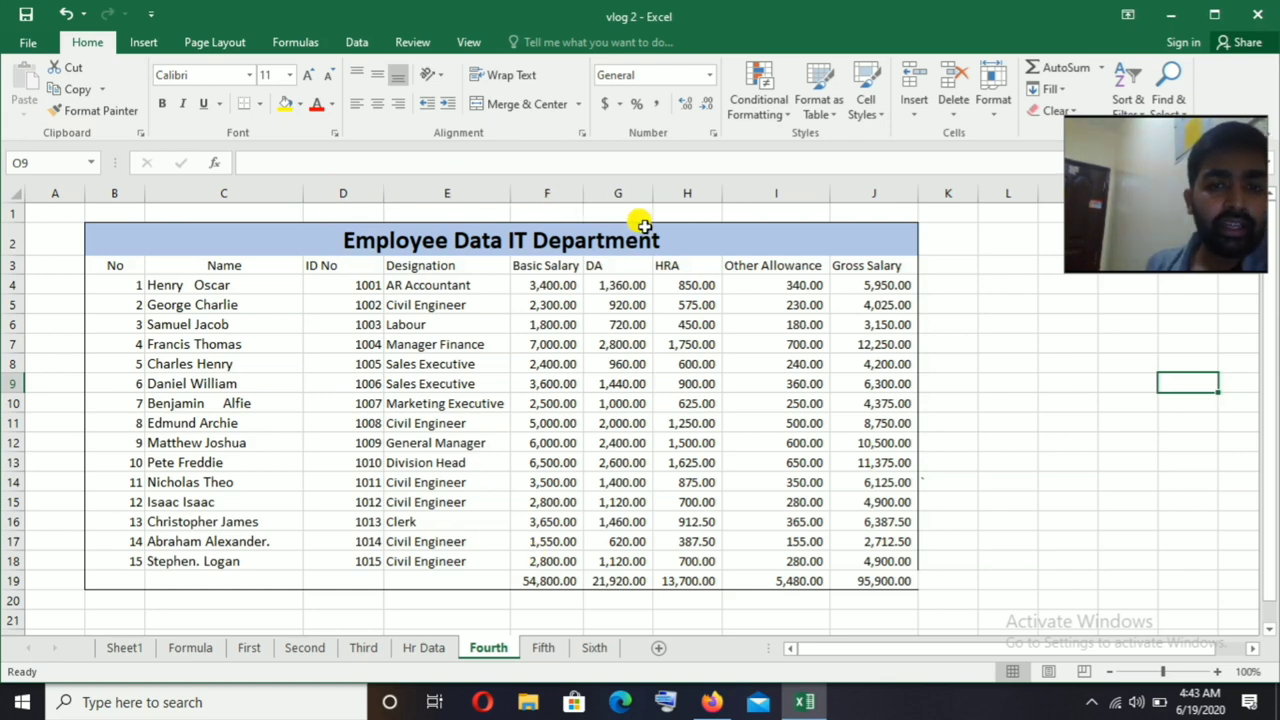
- Insert a blank column D before ID No on the Fourth sheet
{"action": "left_click", "coordinate": [424, 648]}
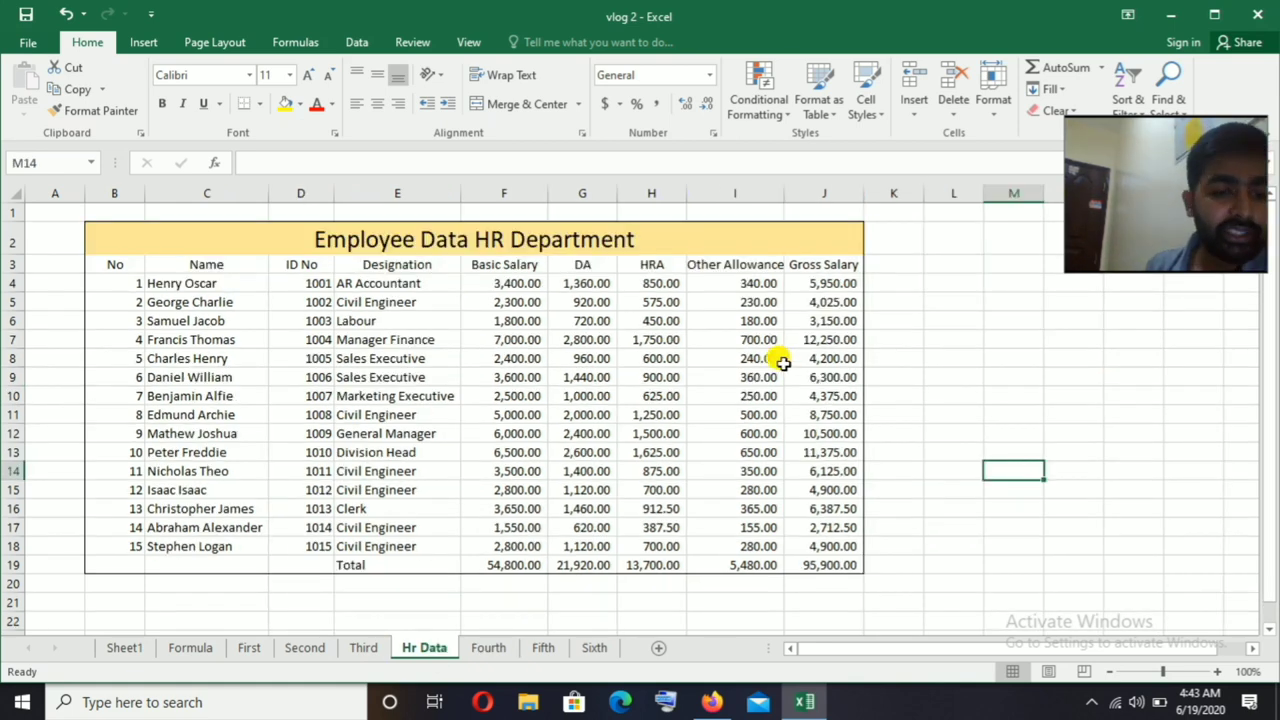
{"action": "left_click", "coordinate": [490, 648]}
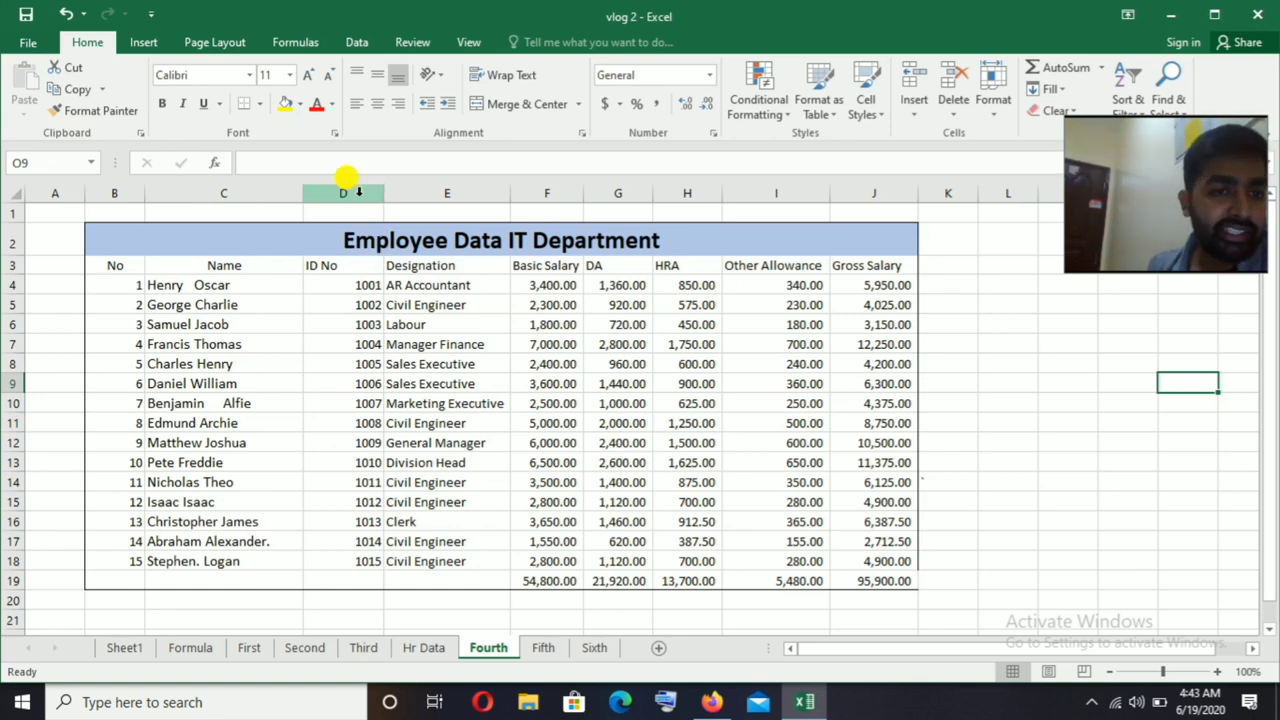
{"action": "left_click", "coordinate": [356, 190]}
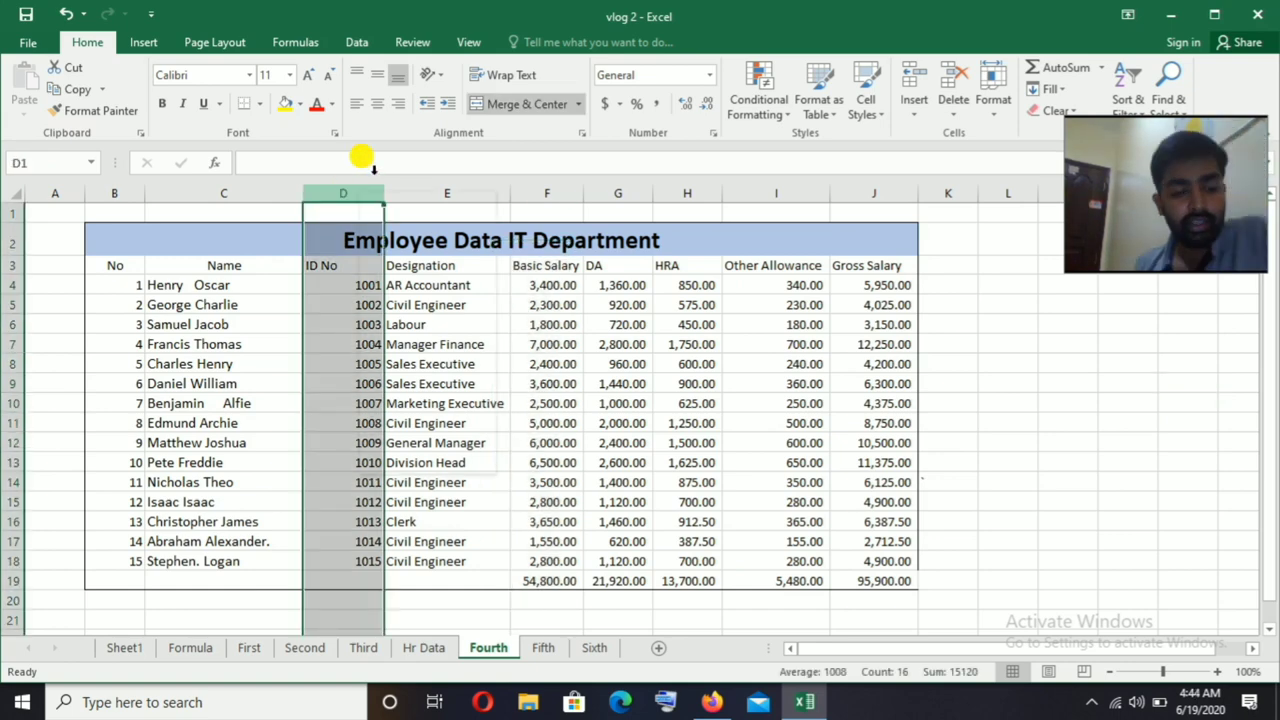
{"action": "right_click", "coordinate": [361, 191]}
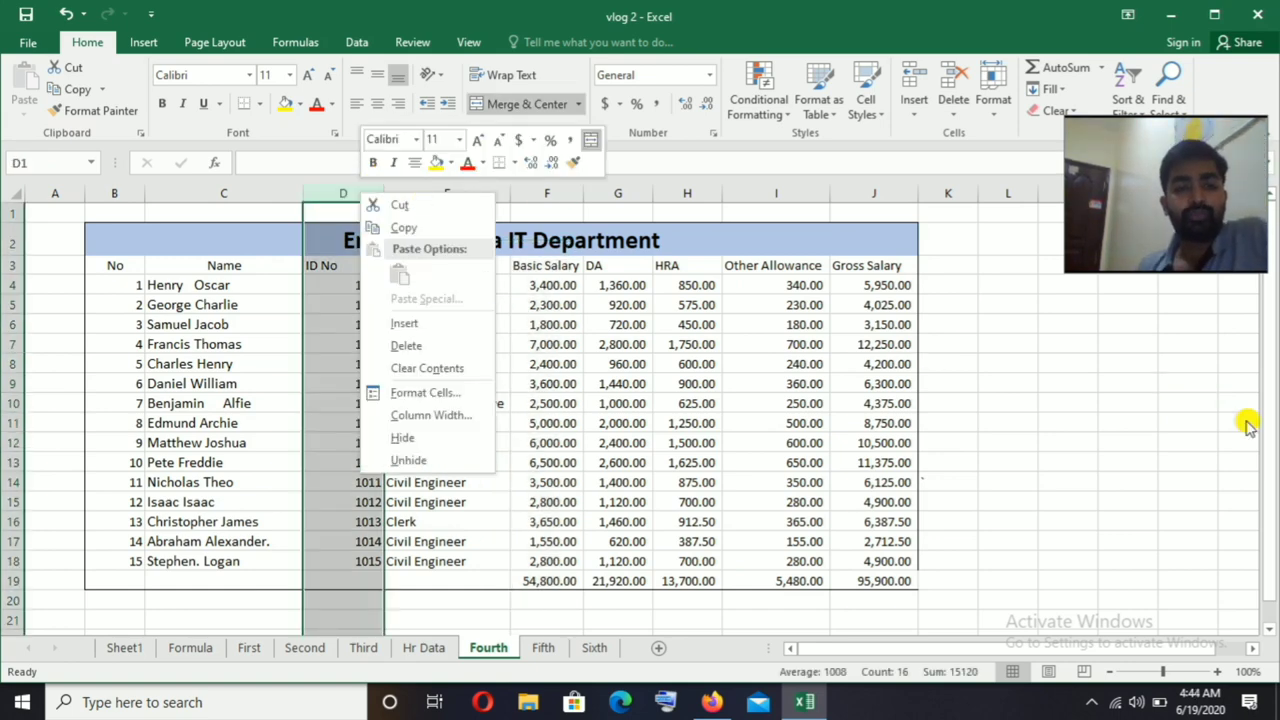
{"action": "key", "text": "Escape"}
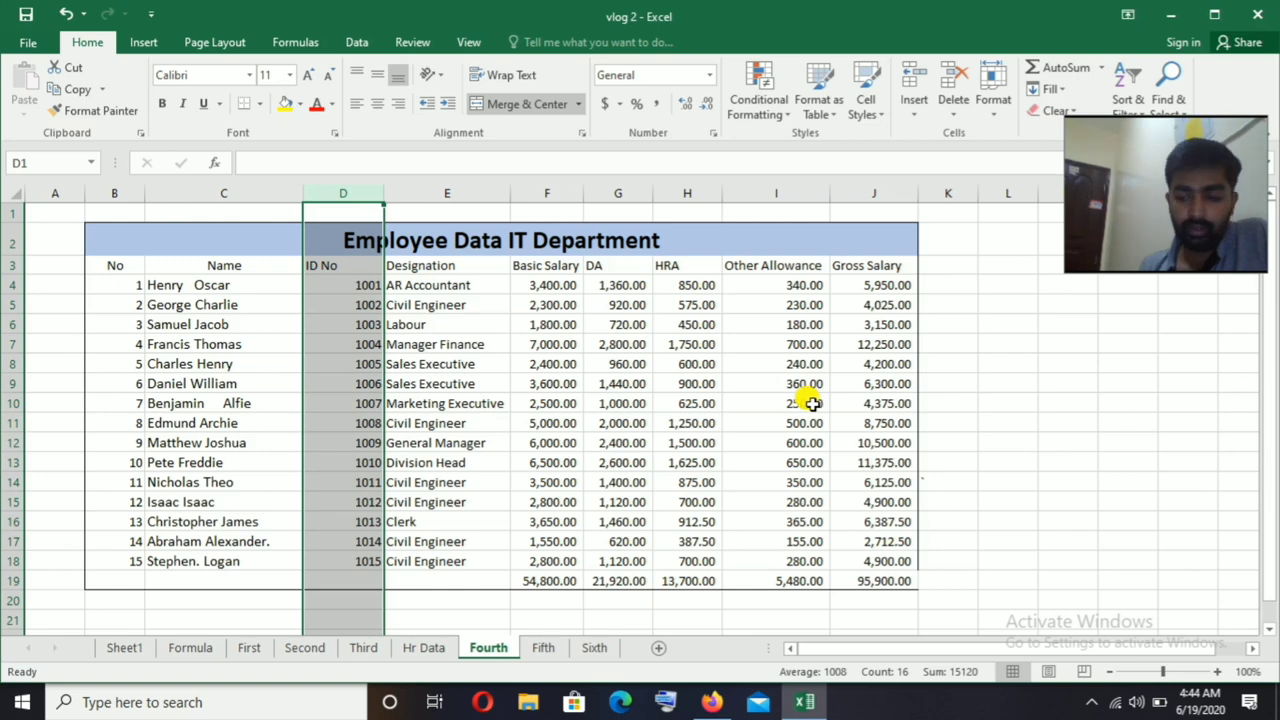
{"action": "key", "text": "ctrl+shift+plus"}
- Copy the HR names from Hr Data C4:C18 into D4:D18 on the Fourth sheet
{"action": "left_click", "coordinate": [343, 320]}
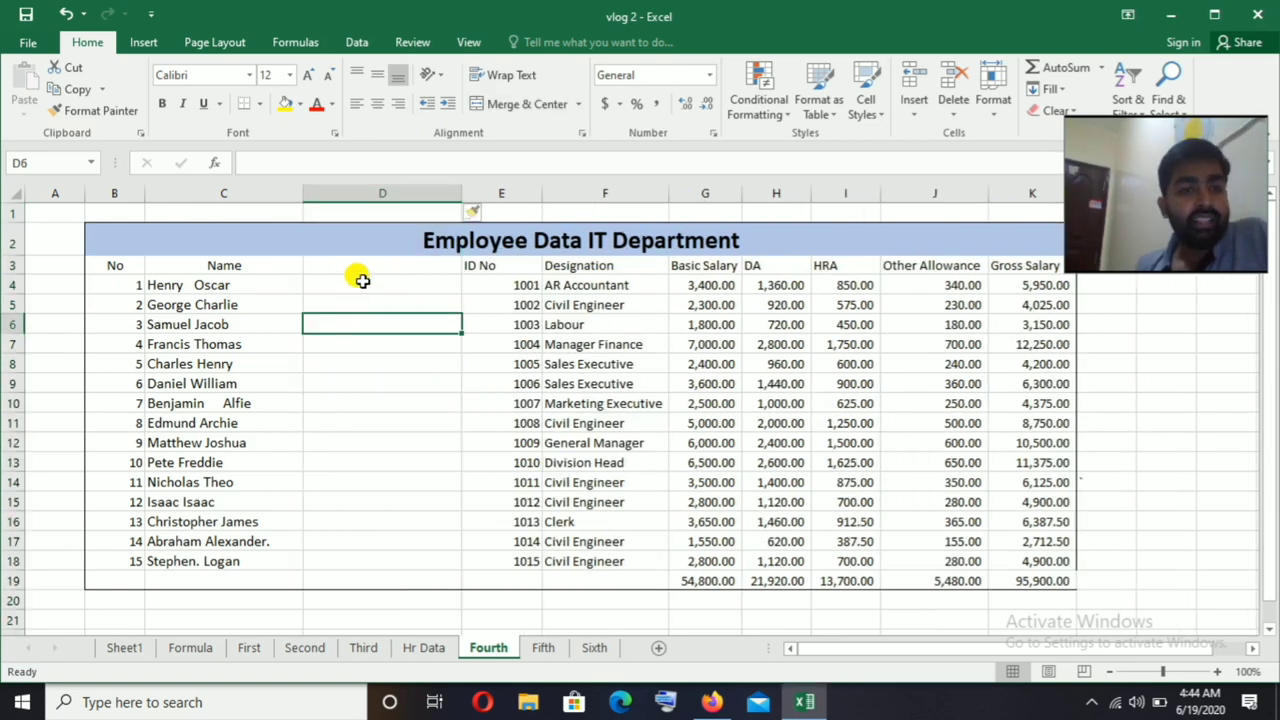
{"action": "left_click", "coordinate": [356, 268]}
{"action": "left_click", "coordinate": [358, 280]}
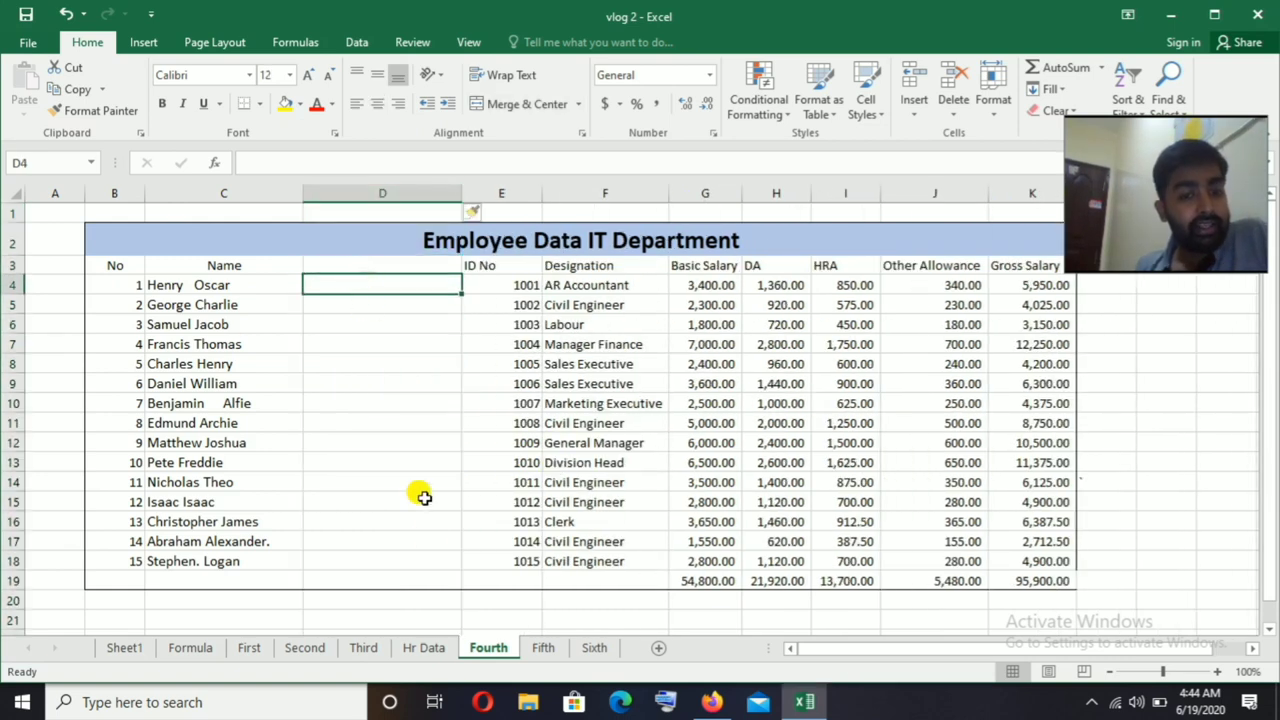
{"action": "left_click", "coordinate": [425, 648]}
{"action": "left_click_drag", "start_coordinate": [200, 283], "coordinate": [230, 540]}
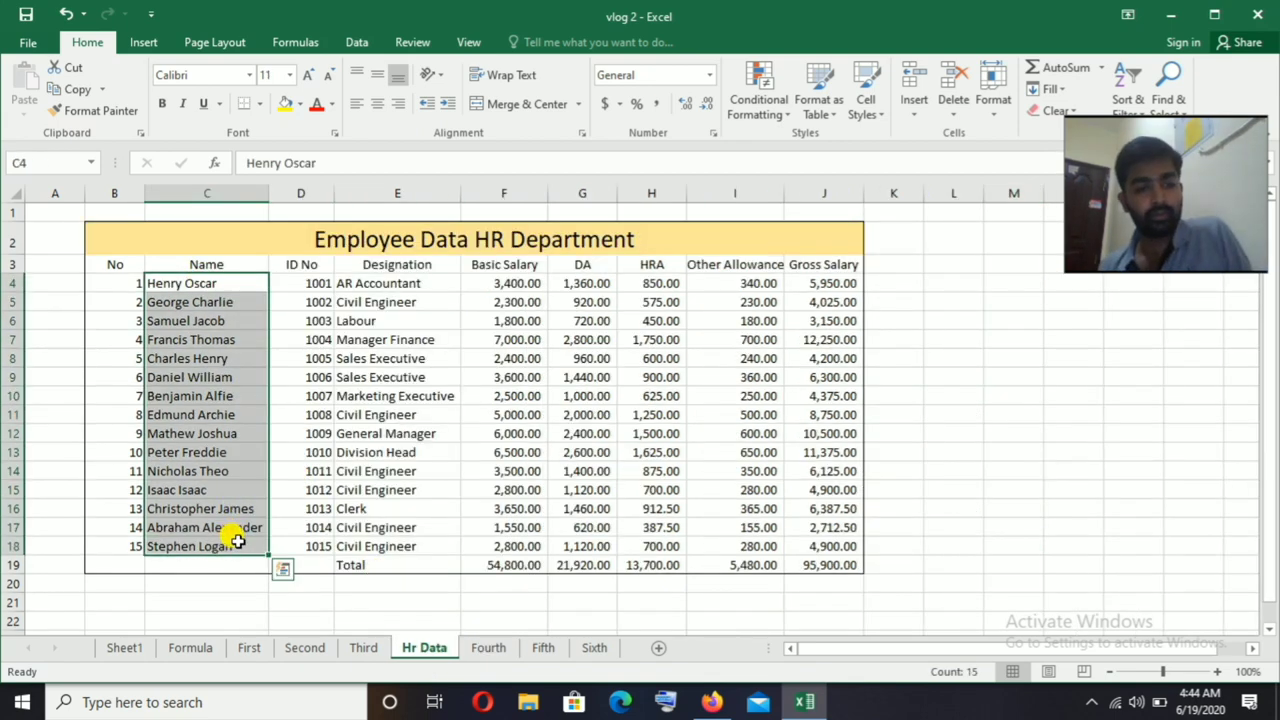
{"action": "key", "text": "ctrl+c"}
{"action": "left_click", "coordinate": [489, 649]}
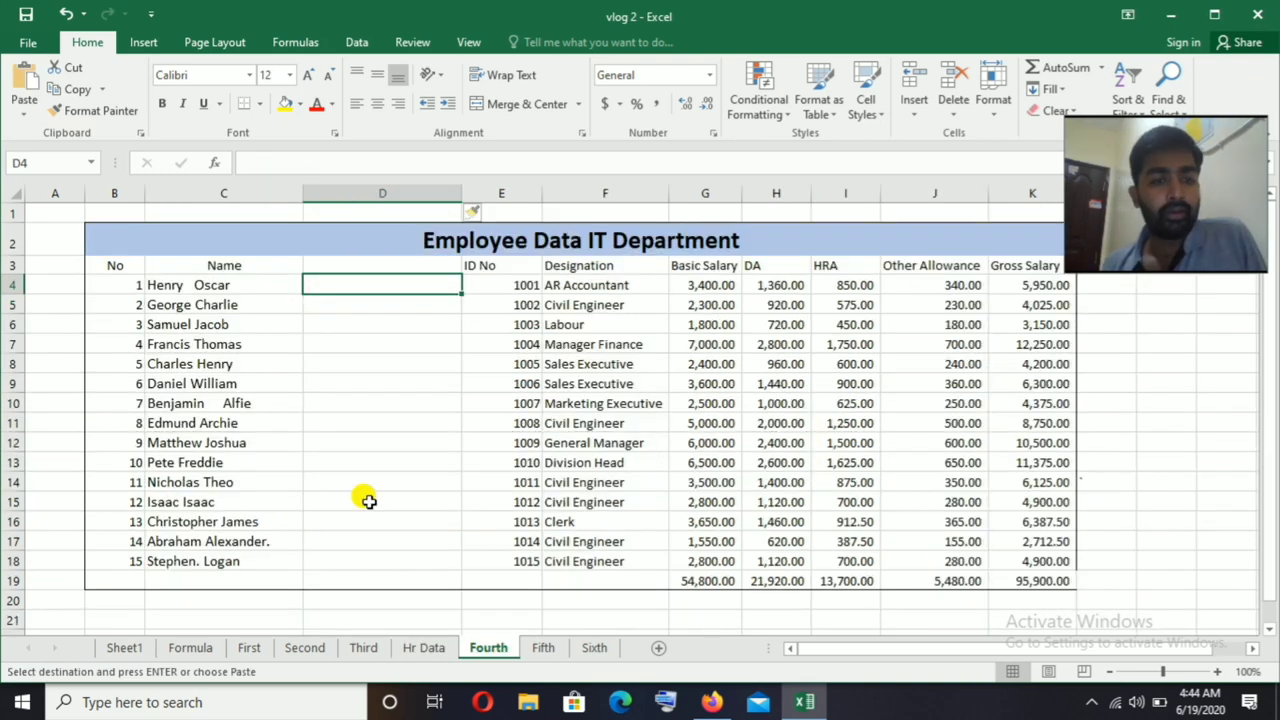
{"action": "key", "text": "ctrl+v"}
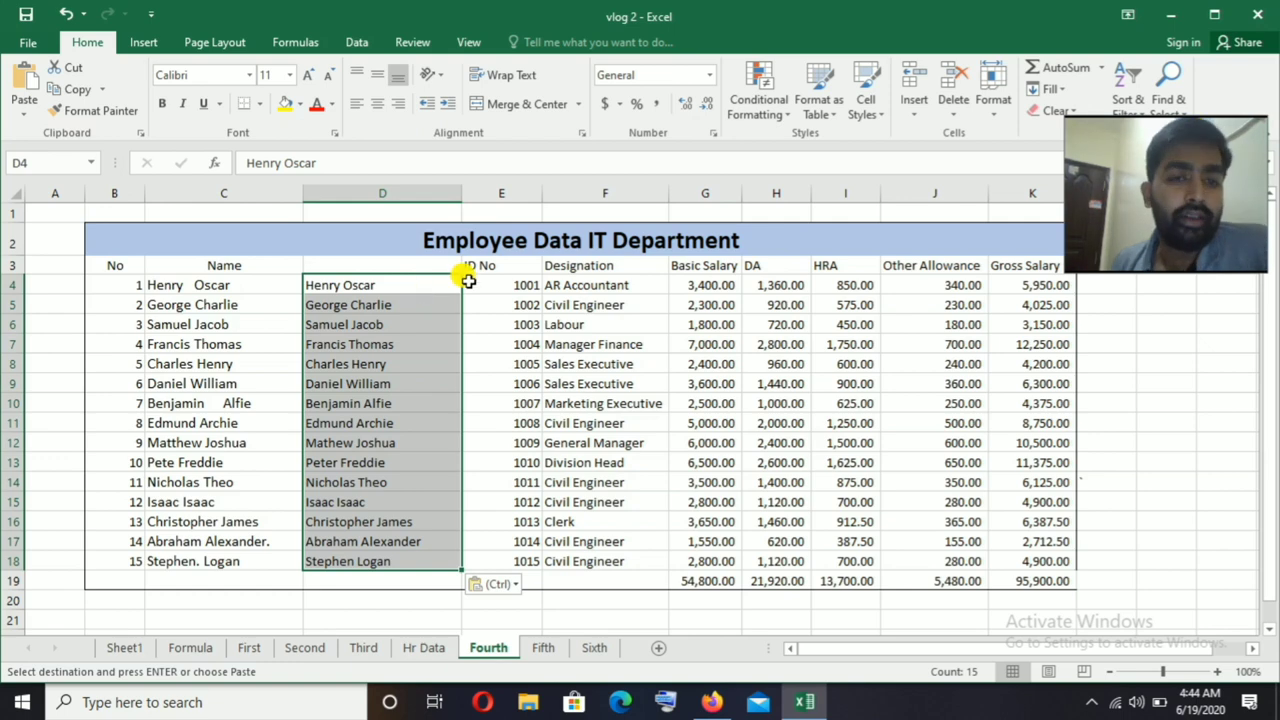
- Insert another blank column at E before ID No
{"action": "left_click", "coordinate": [502, 190]}
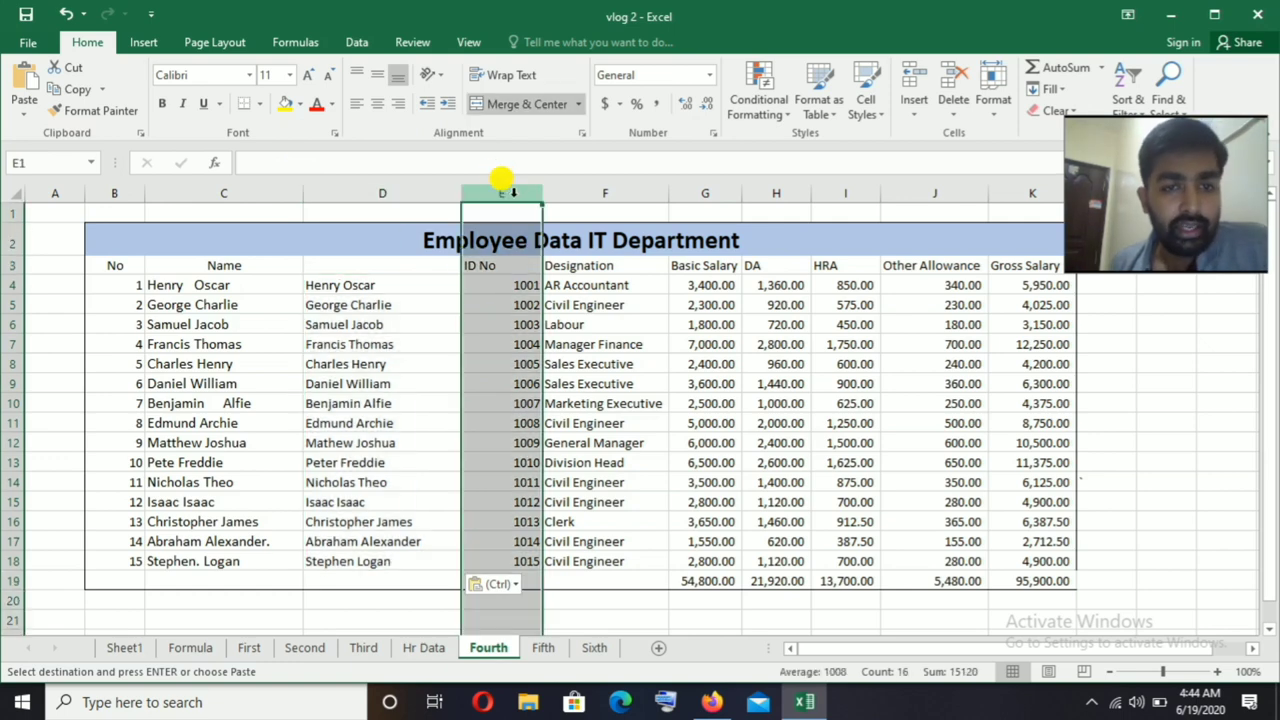
{"action": "key", "text": "ctrl+shift+plus"}
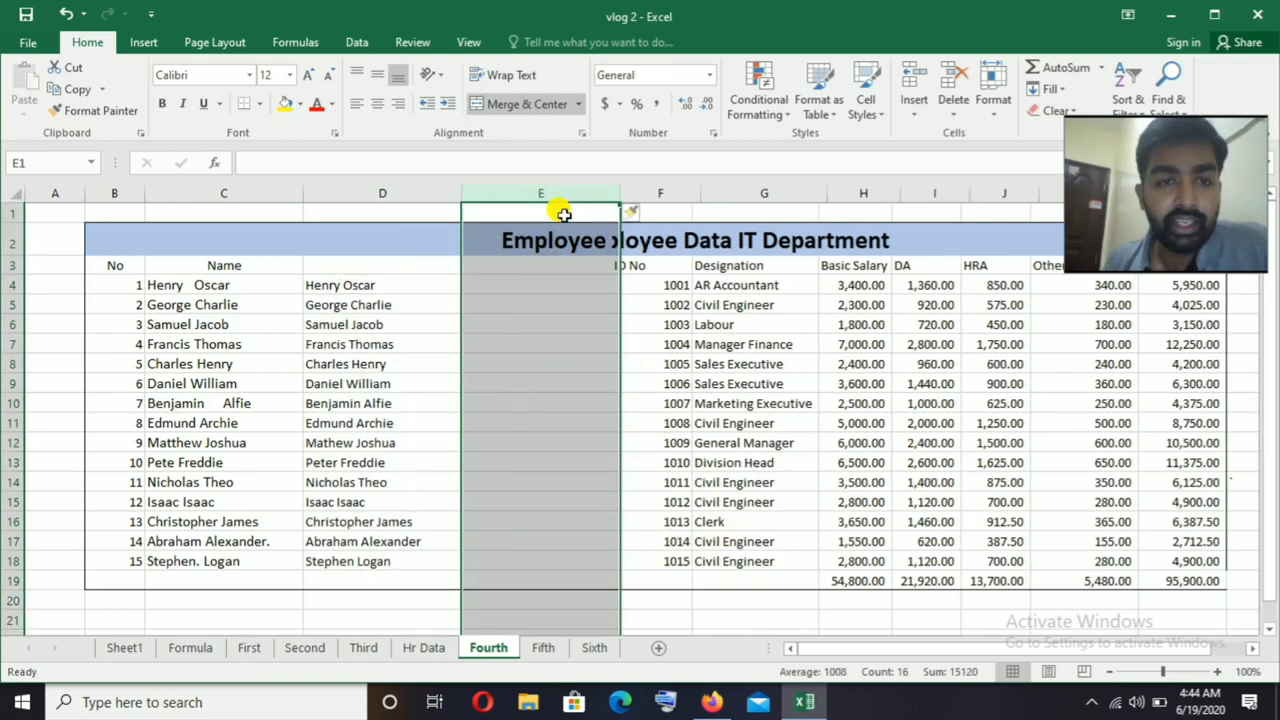
{"action": "left_click", "coordinate": [481, 338]}
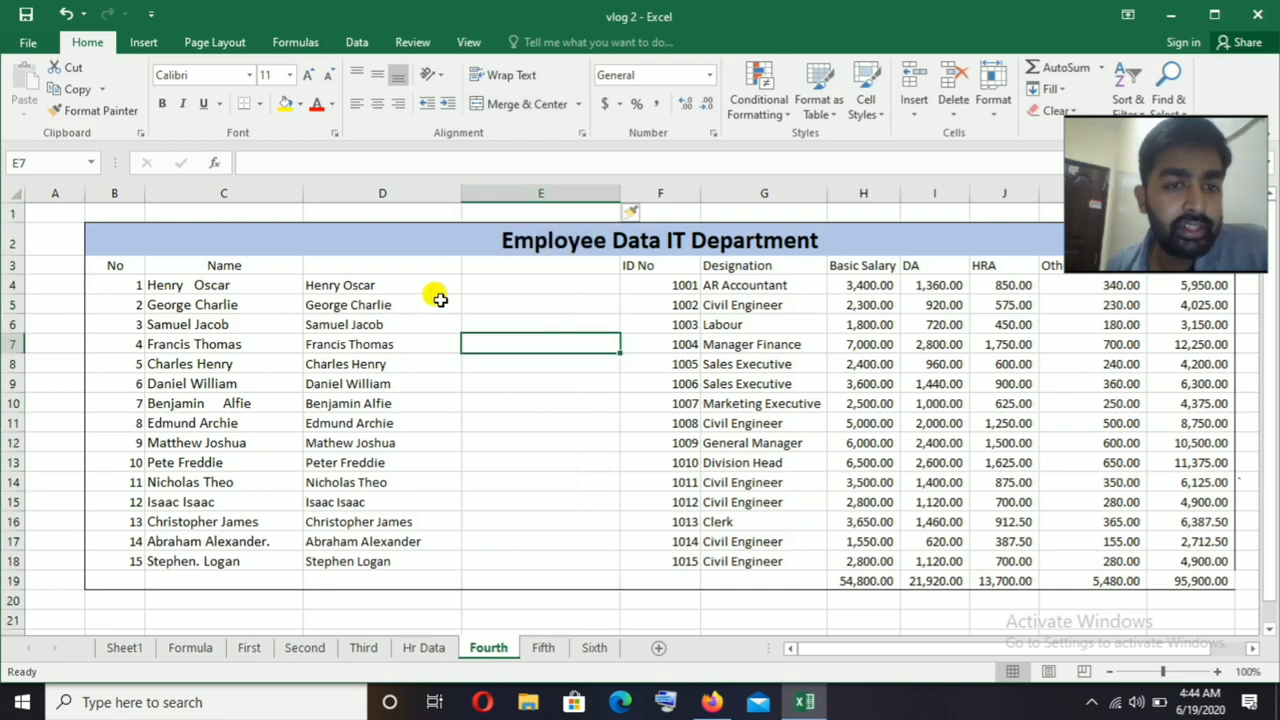
- Enter =EXACT(C4,D4) in E4 and fill it down to E18
{"action": "left_click", "coordinate": [546, 289]}
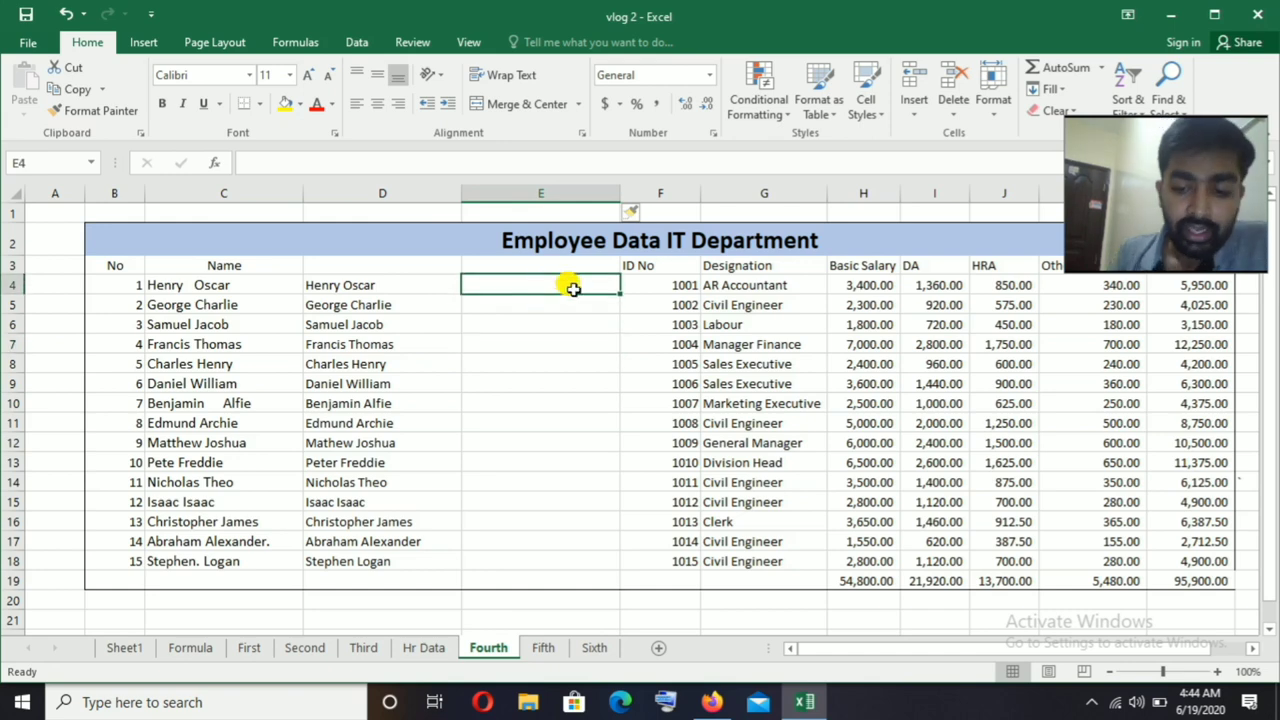
{"action": "type", "text": "="}
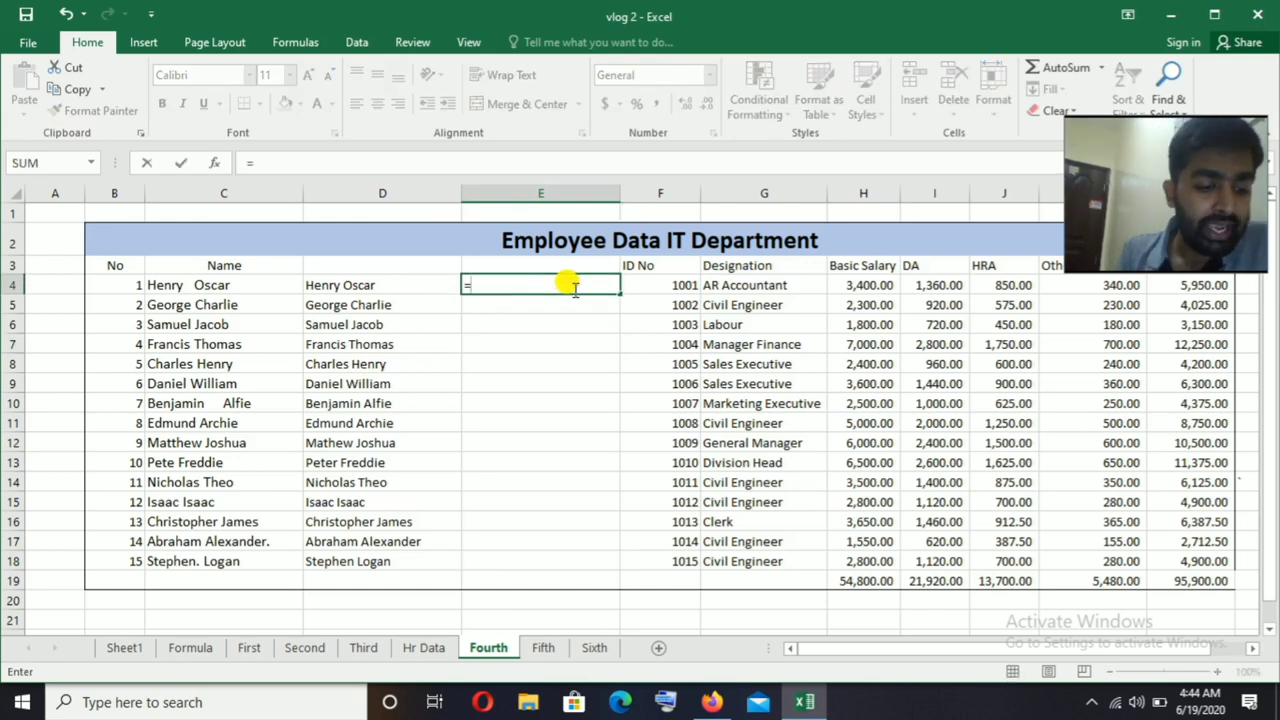
{"action": "type", "text": "exa"}
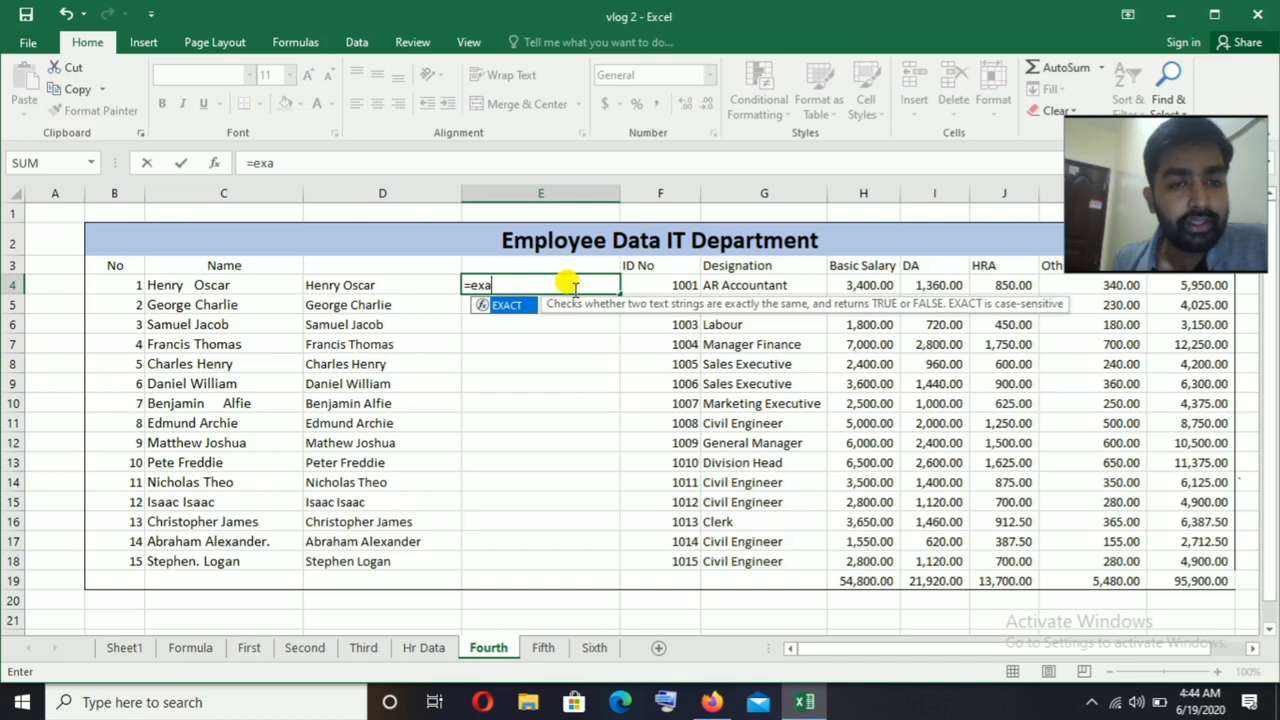
{"action": "key", "text": "Tab"}
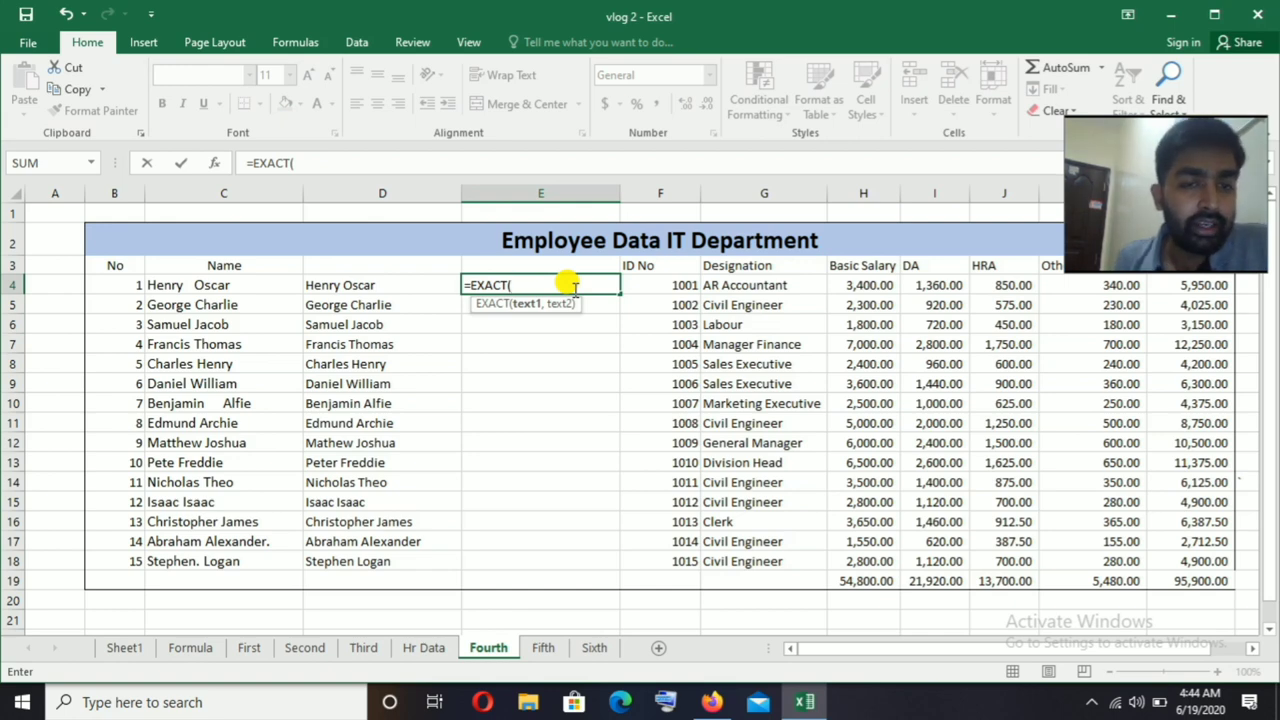
{"action": "left_click", "coordinate": [243, 284]}
{"action": "type", "text": ","}
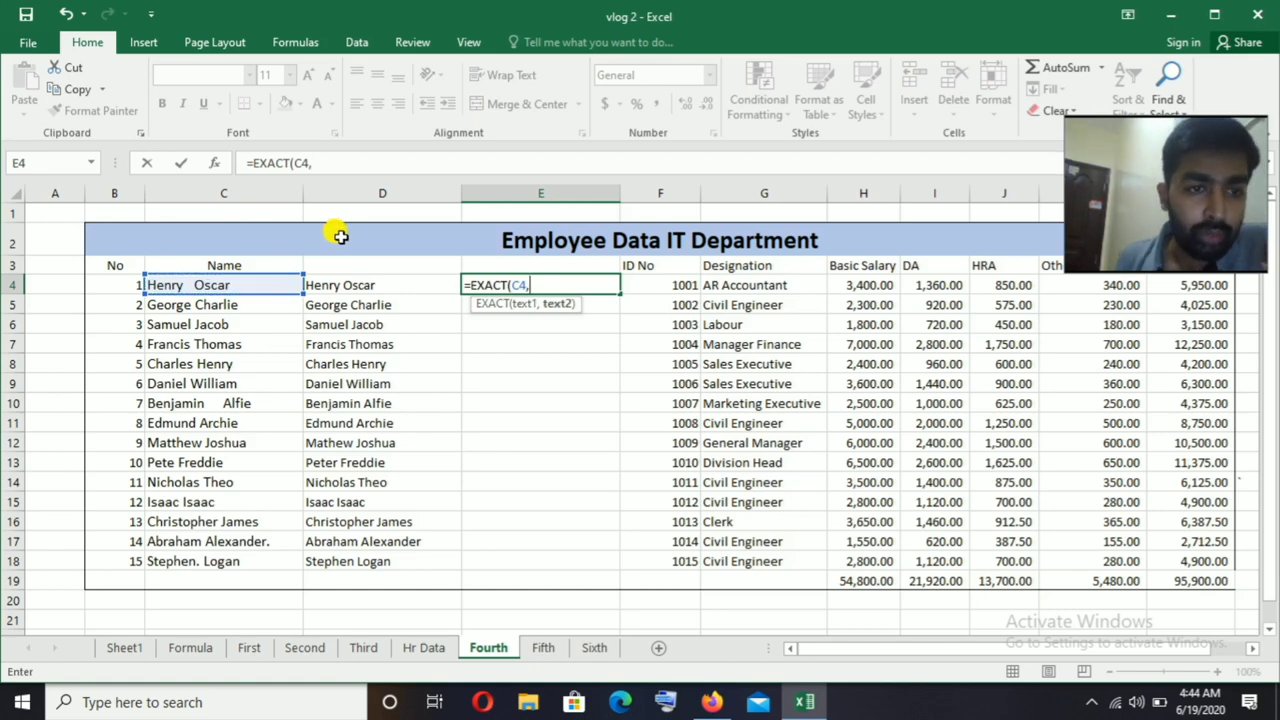
{"action": "left_click", "coordinate": [372, 280]}
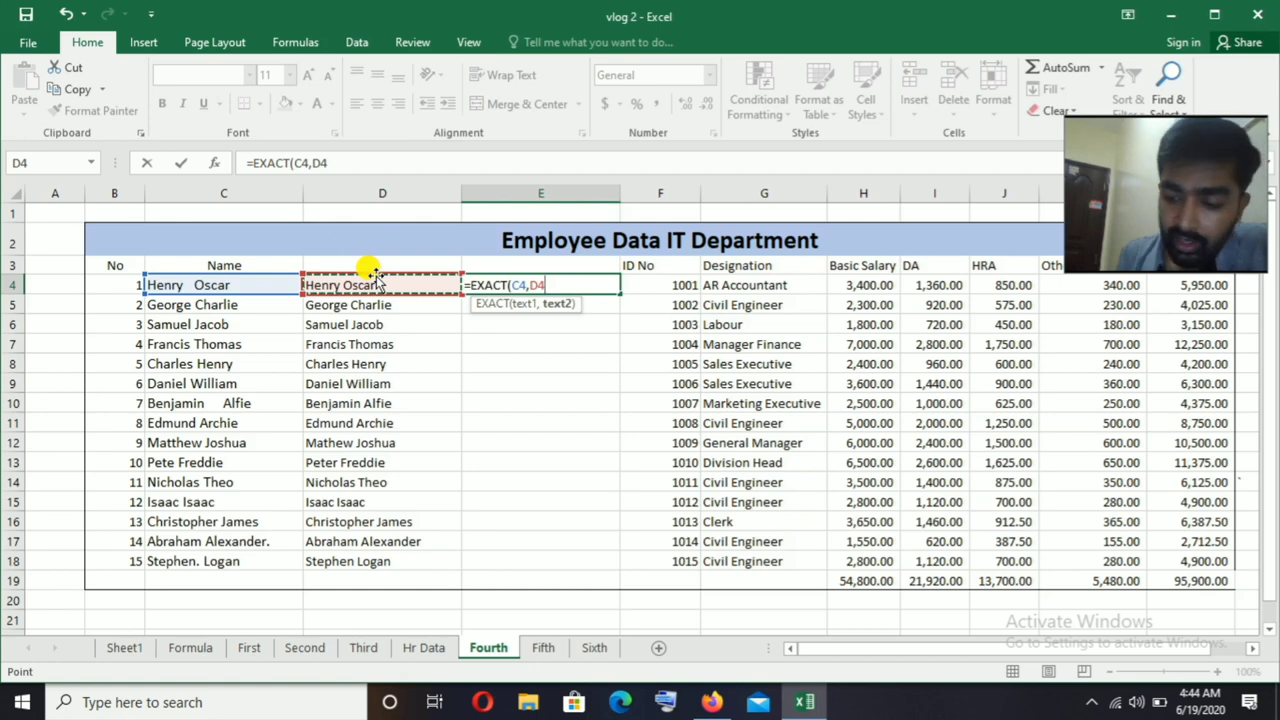
{"action": "key", "text": "Return"}
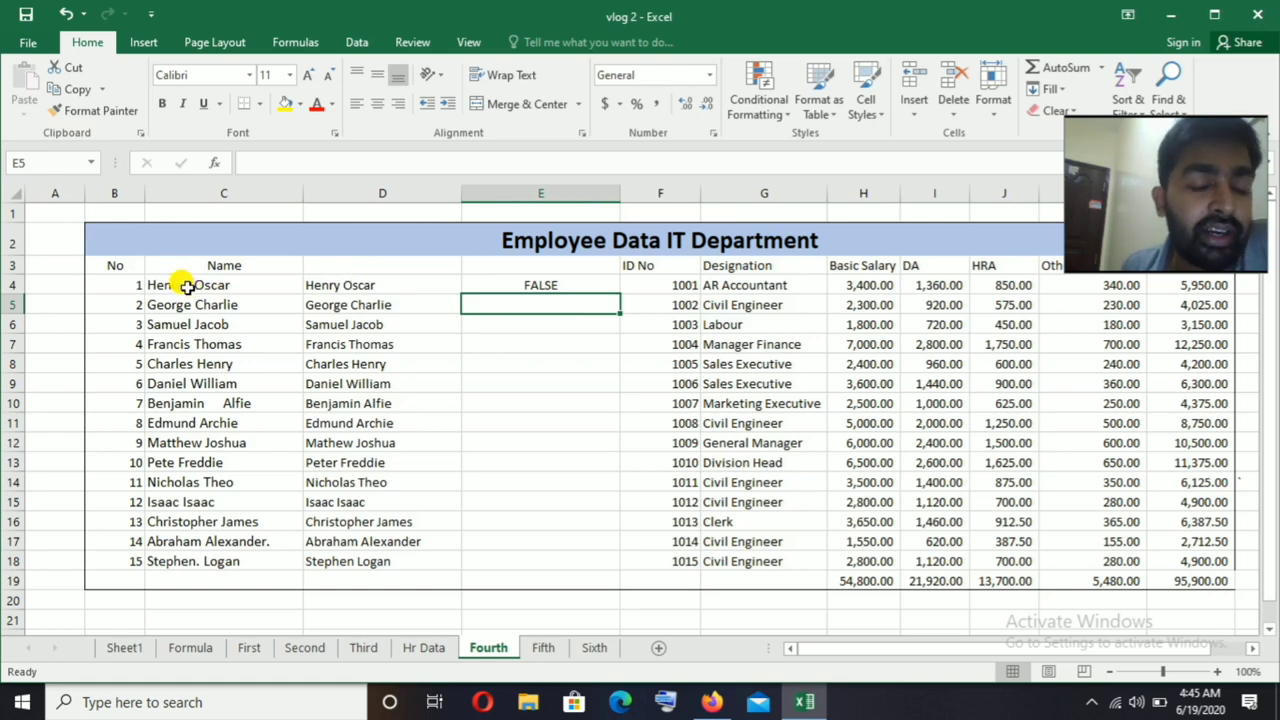
{"action": "left_click", "coordinate": [527, 283]}
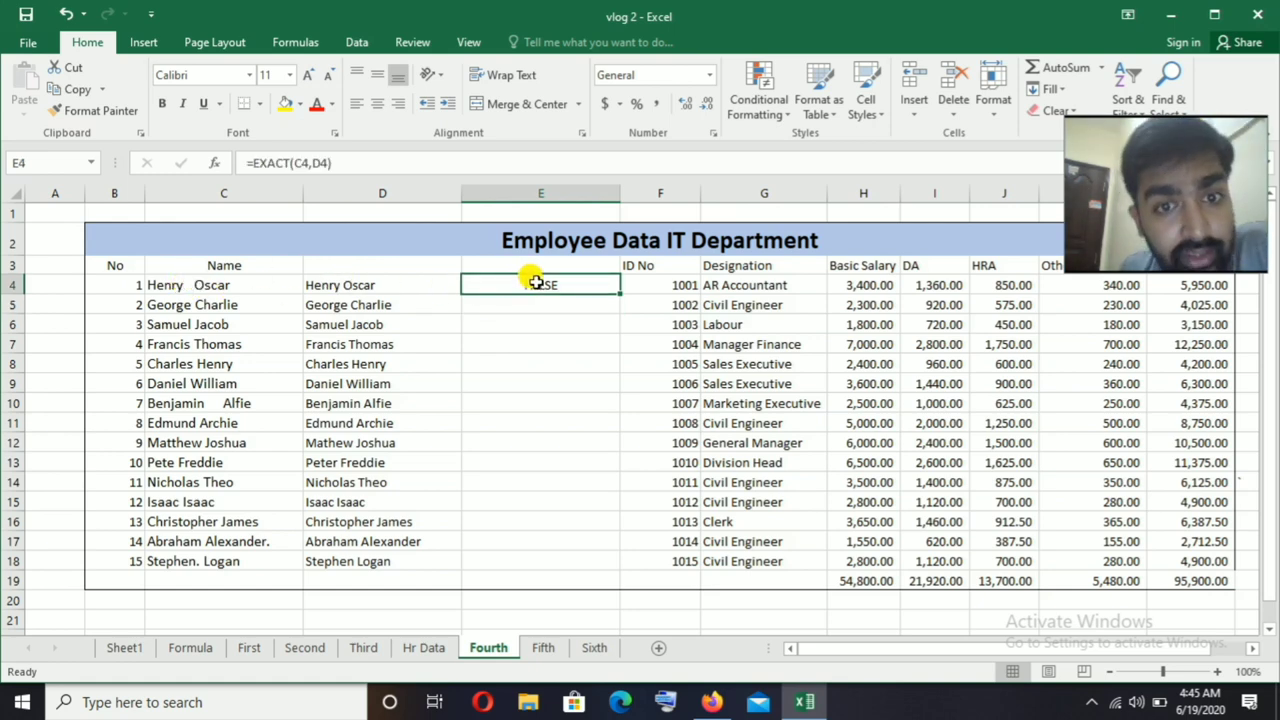
{"action": "double_click", "coordinate": [620, 293]}
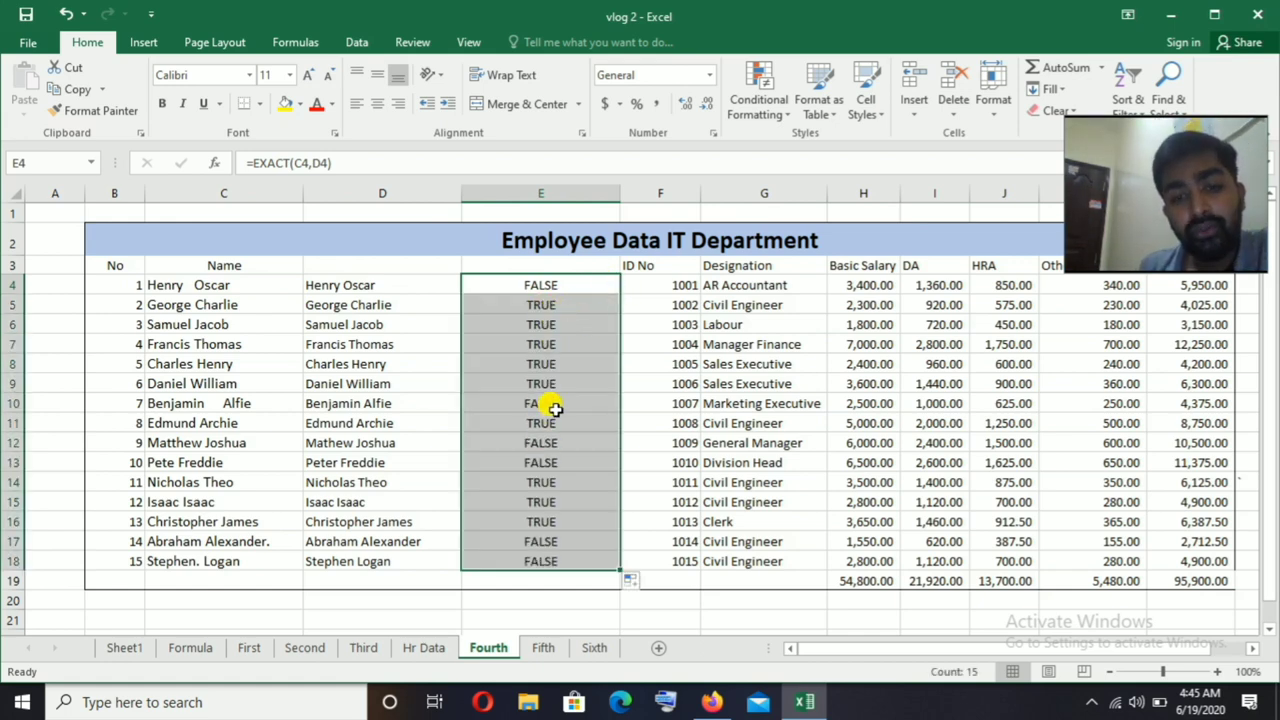
{"action": "left_click", "coordinate": [588, 425]}
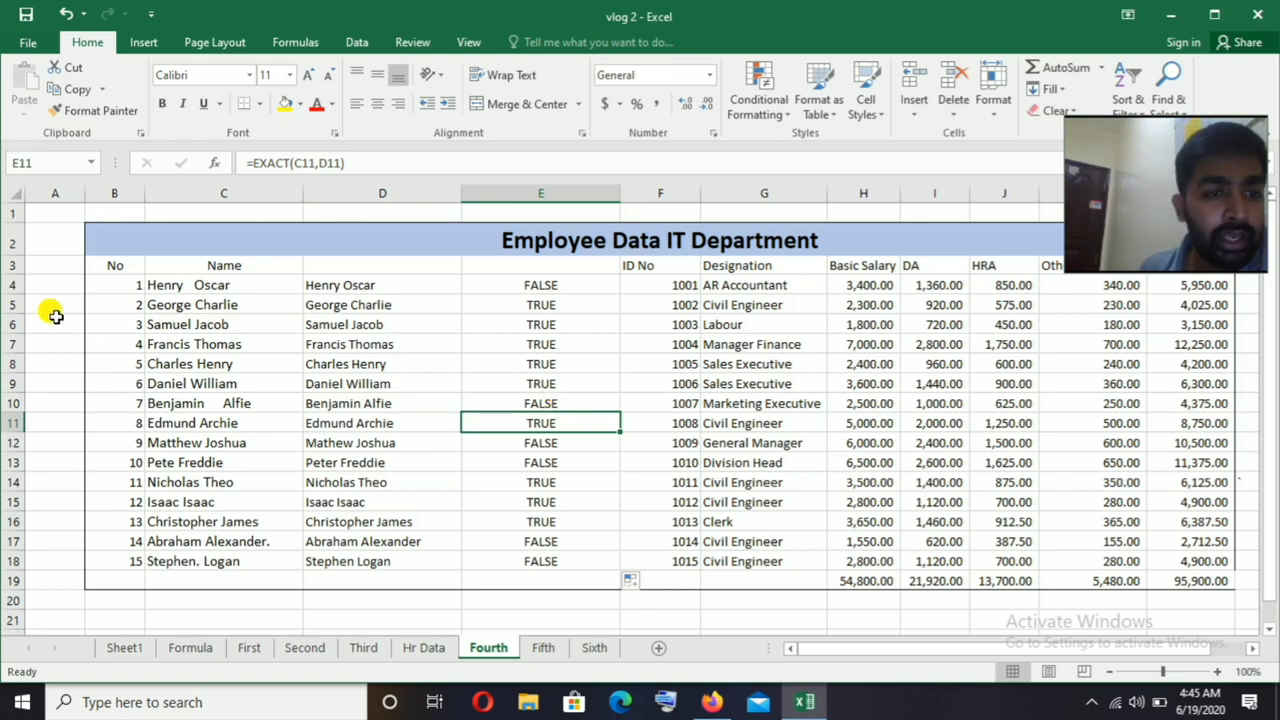
{"action": "double_click", "coordinate": [189, 285]}
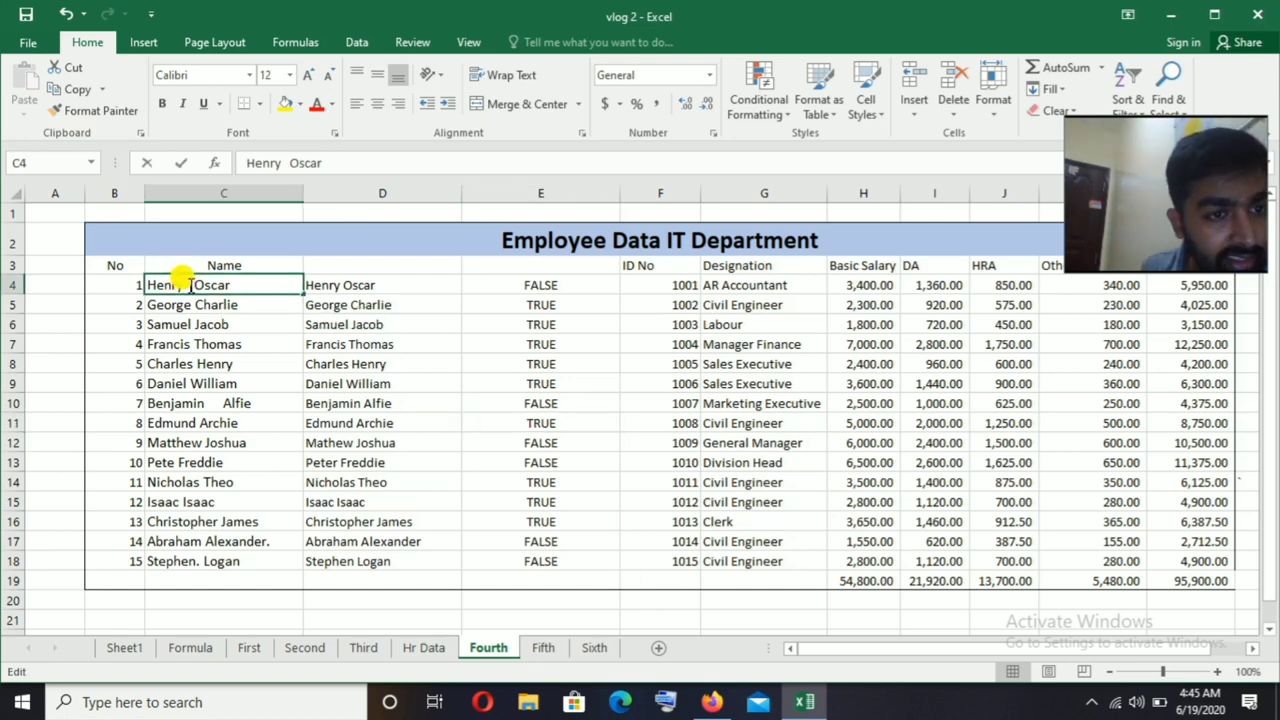
{"action": "key", "text": "BackSpace"}
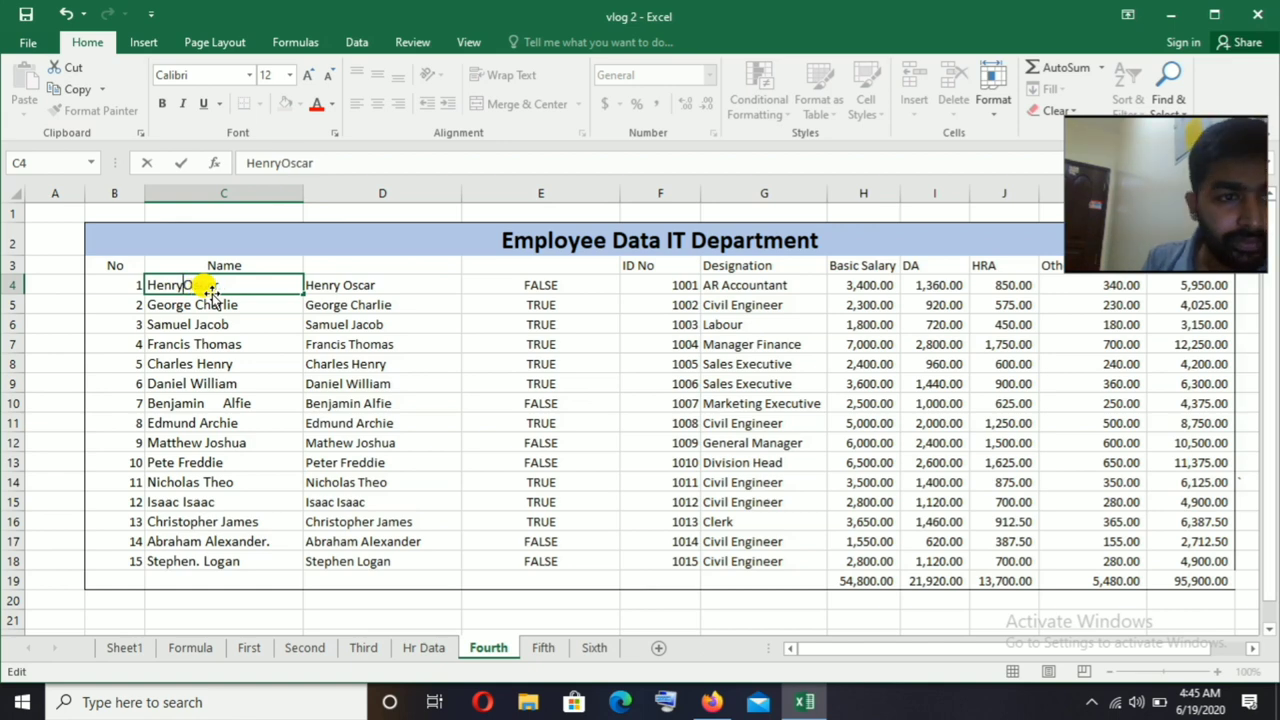
{"action": "key", "text": "ctrl+Return"}
{"action": "key", "text": "Return"}
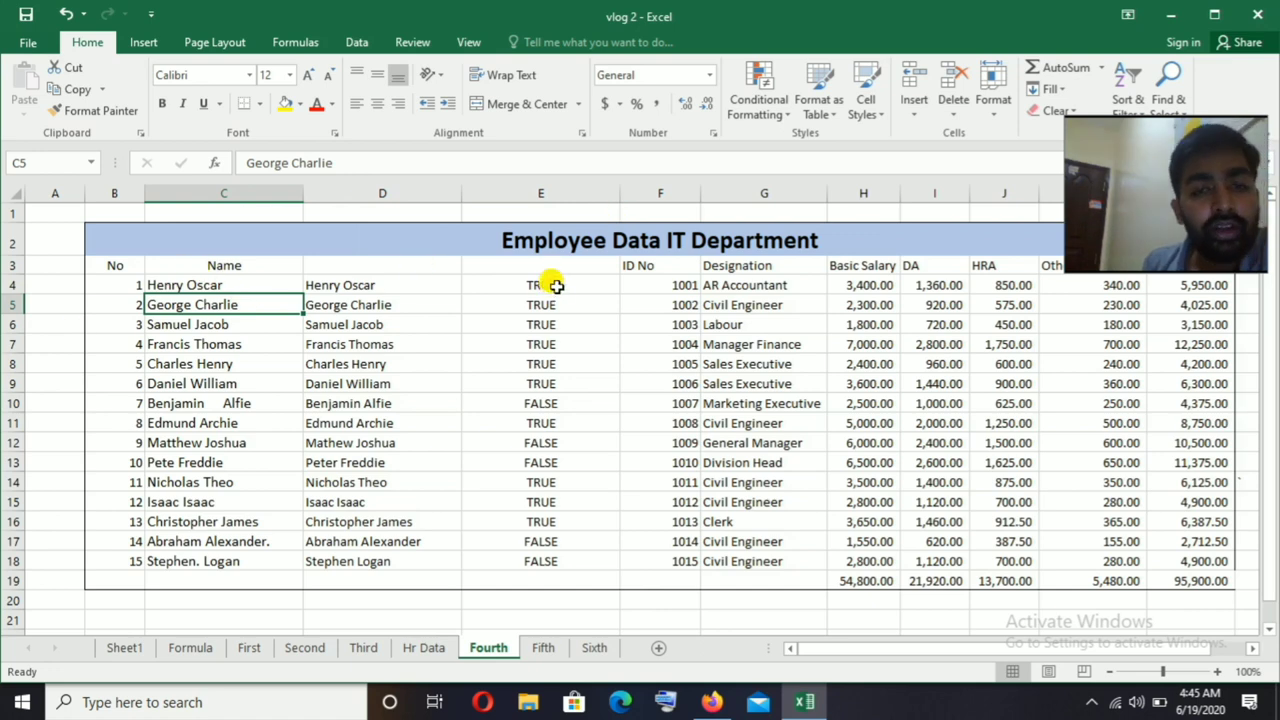
{"action": "scroll", "coordinate": [464, 355], "scroll_direction": "down", "scroll_amount": 2}
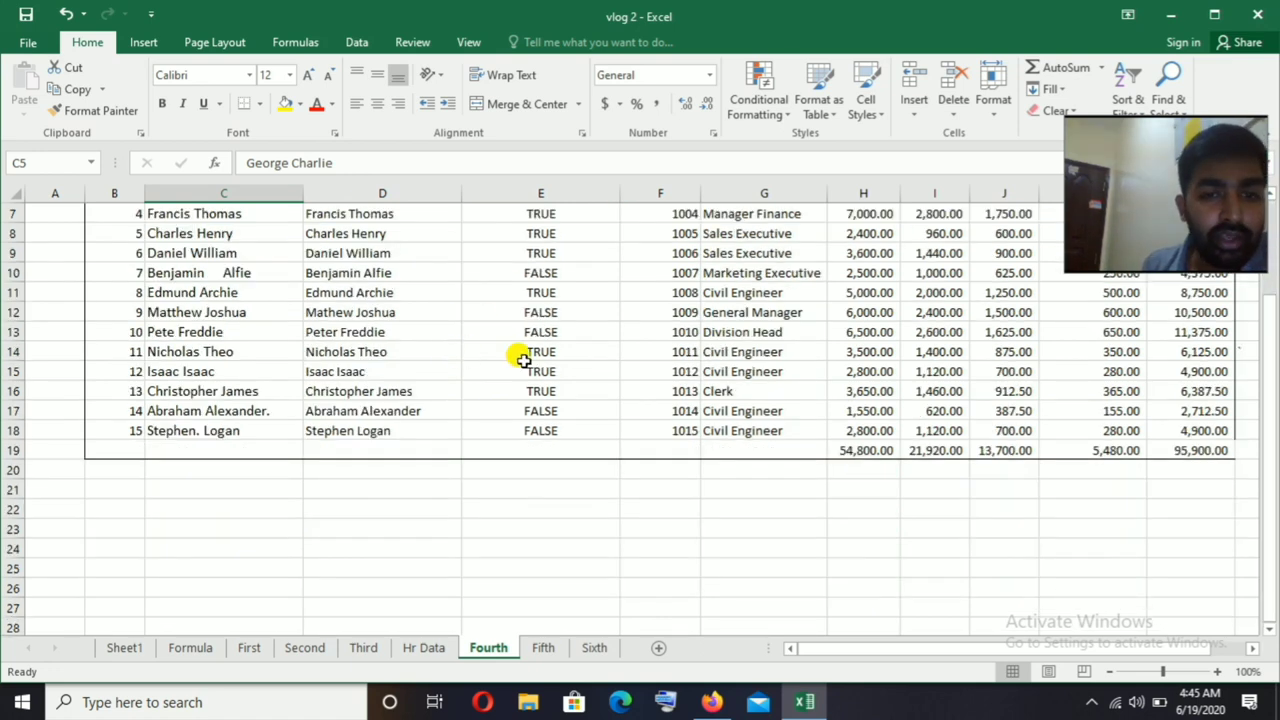
{"action": "scroll", "coordinate": [514, 351], "scroll_direction": "up", "scroll_amount": 1}
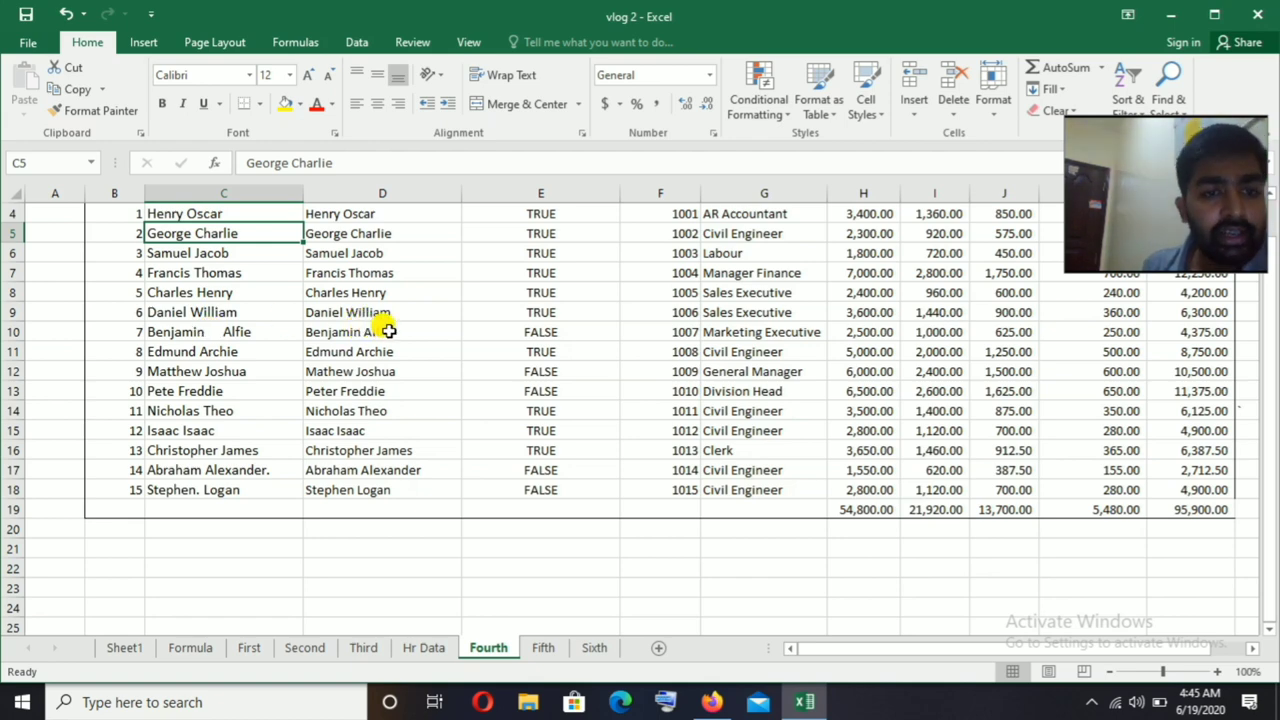
{"action": "double_click", "coordinate": [220, 332]}
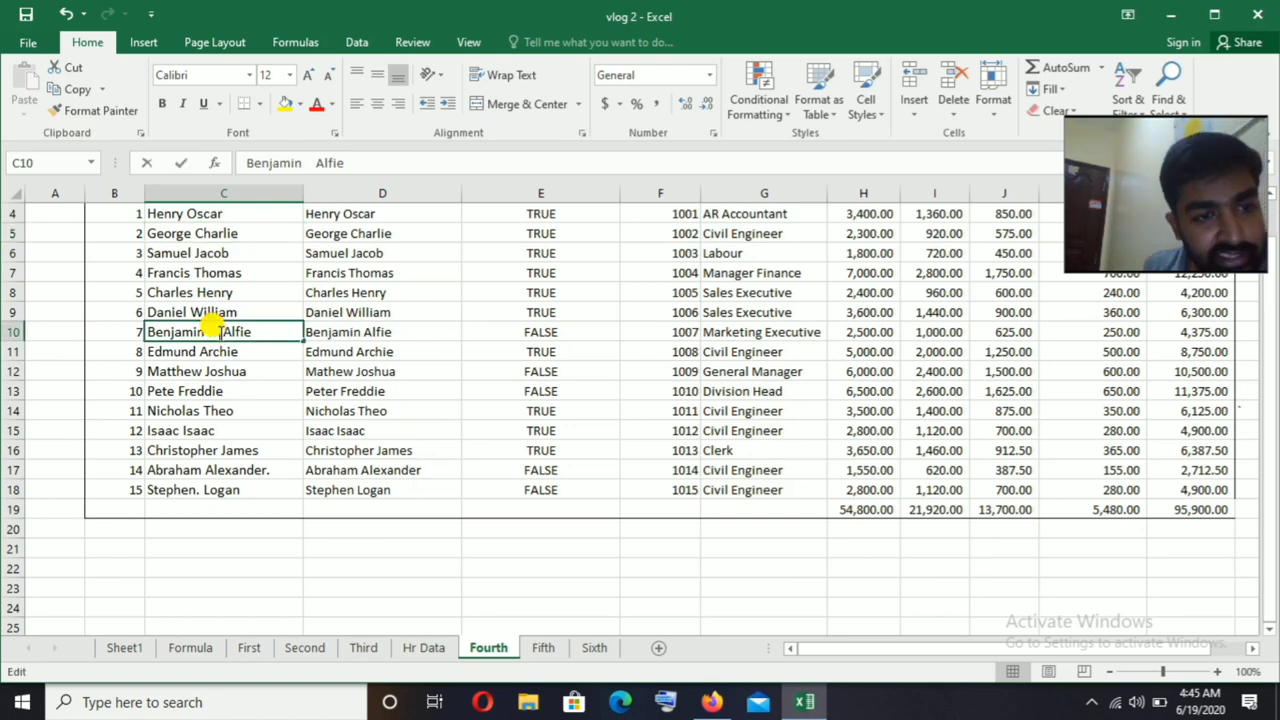
{"action": "key", "text": "BackSpace"}
{"action": "key", "text": "BackSpace"}
{"action": "key", "text": "BackSpace"}
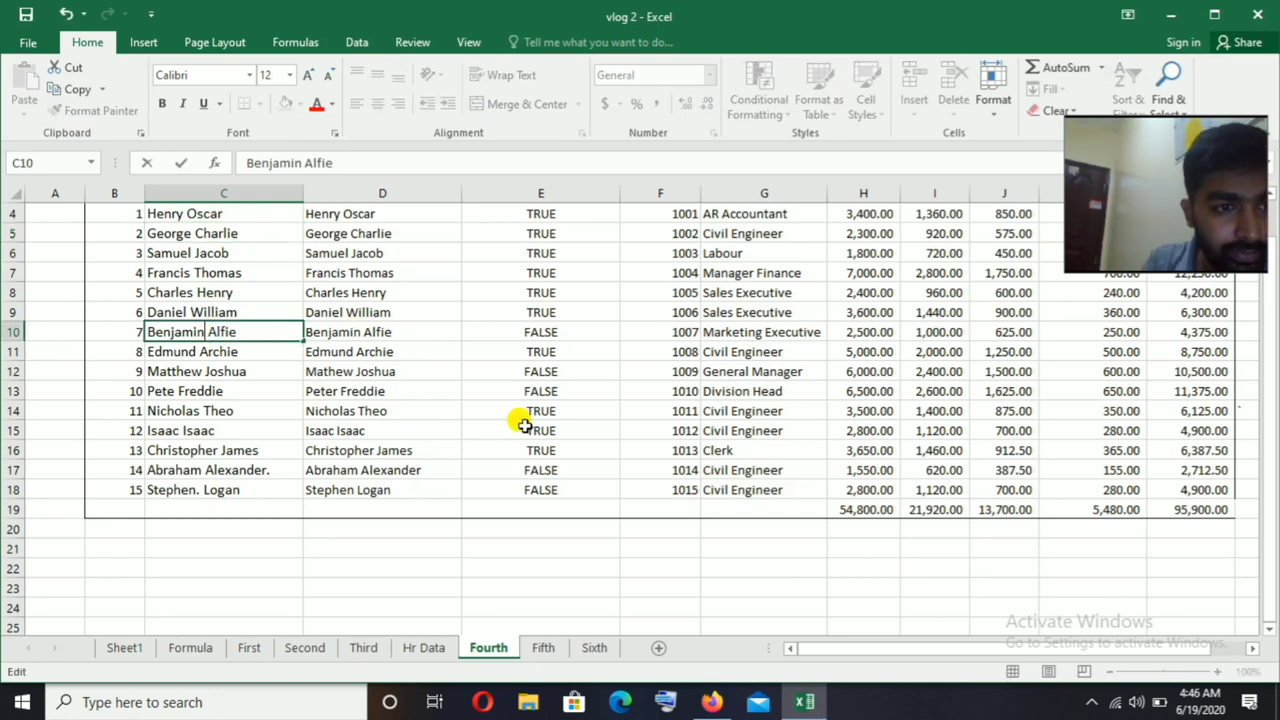
{"action": "key", "text": "Return"}
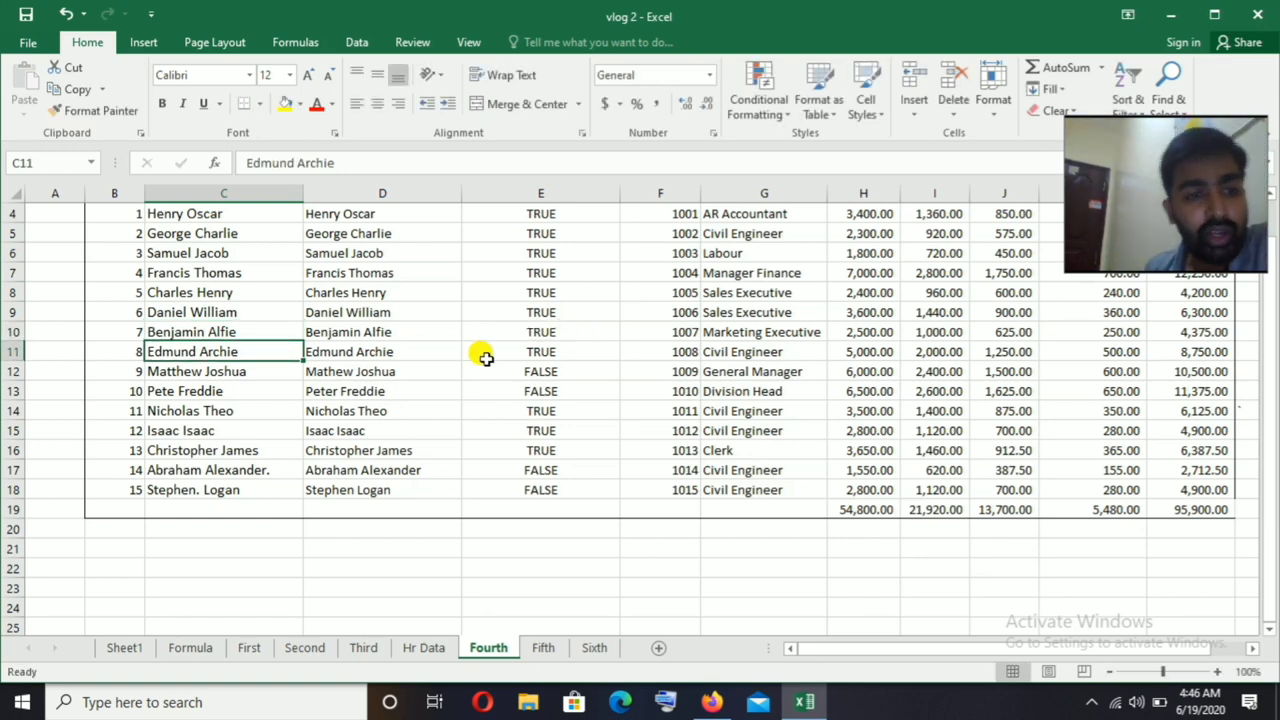
- Change Matthew to Mathew in C12 so it matches D12
{"action": "left_click", "coordinate": [373, 369]}
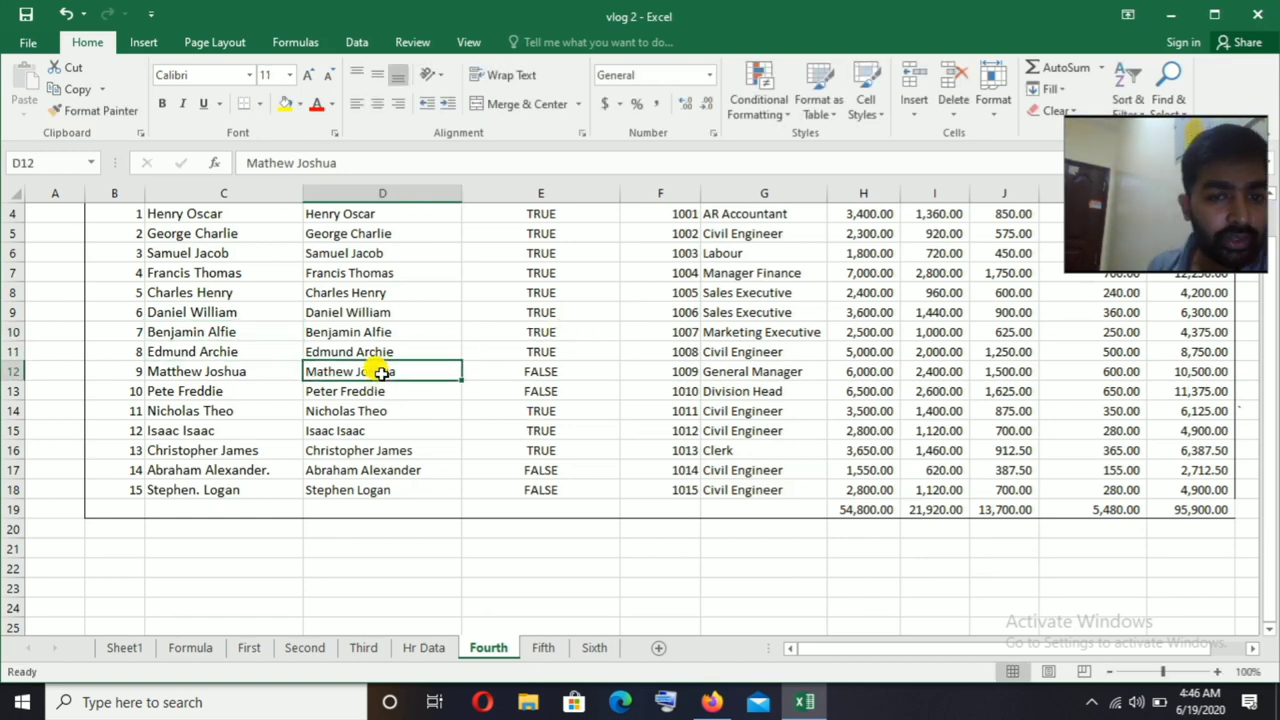
{"action": "left_click", "coordinate": [219, 372]}
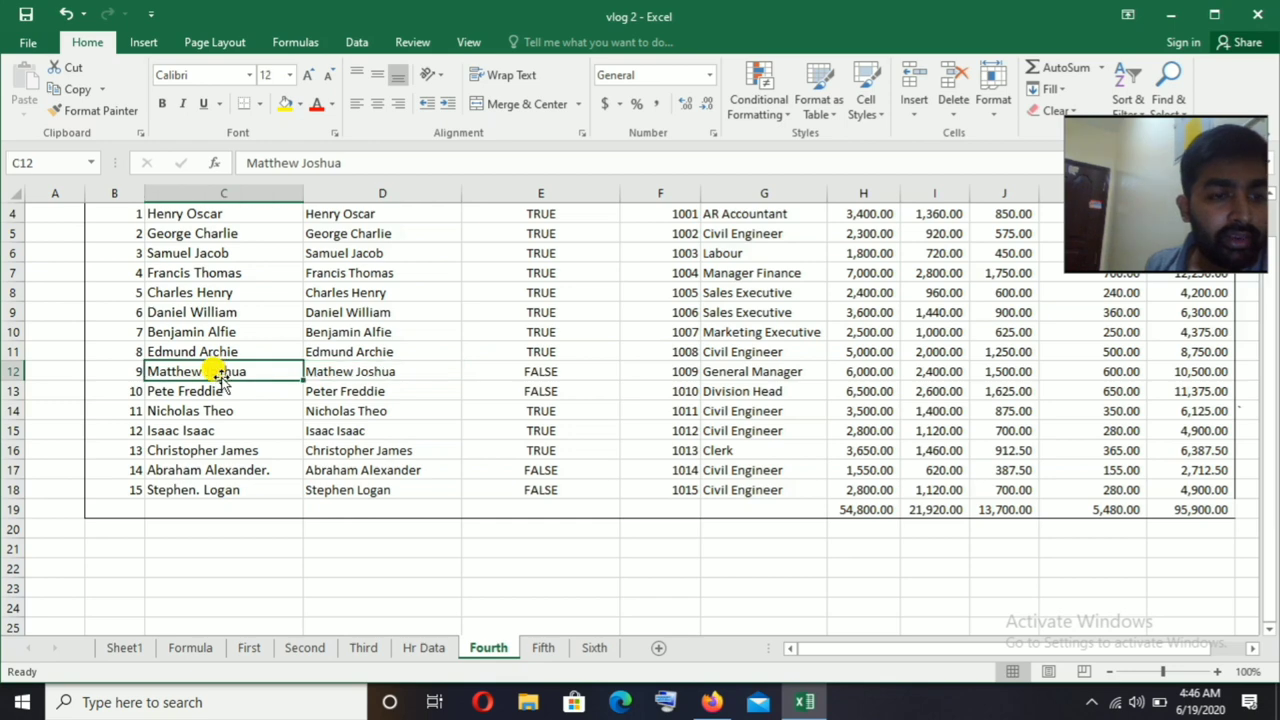
{"action": "left_click", "coordinate": [360, 373]}
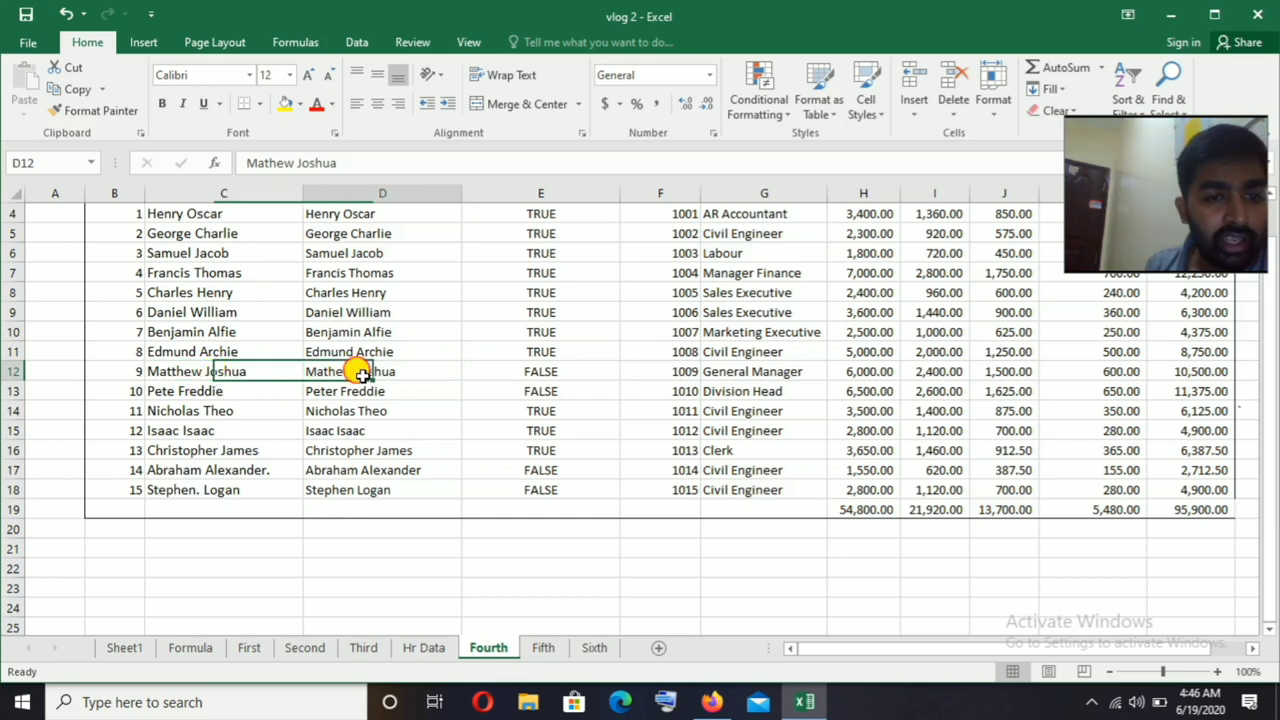
{"action": "left_click", "coordinate": [175, 372]}
{"action": "double_click", "coordinate": [170, 368]}
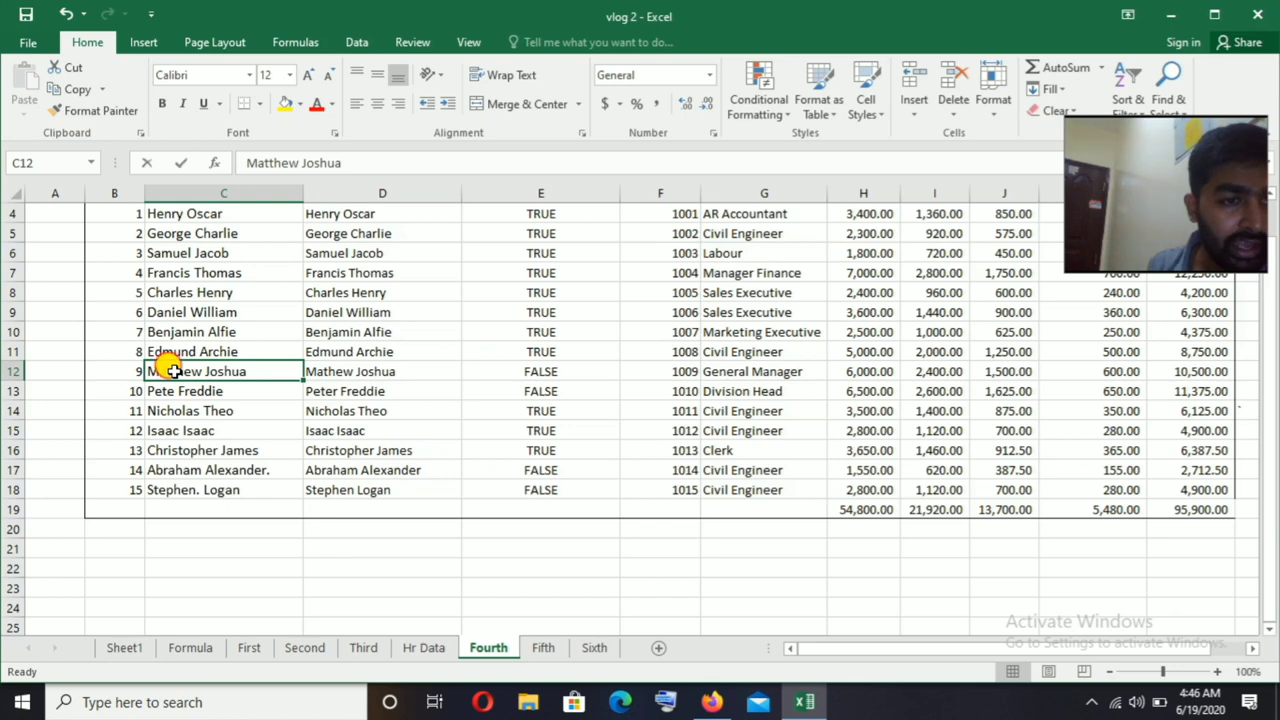
{"action": "key", "text": "BackSpace"}
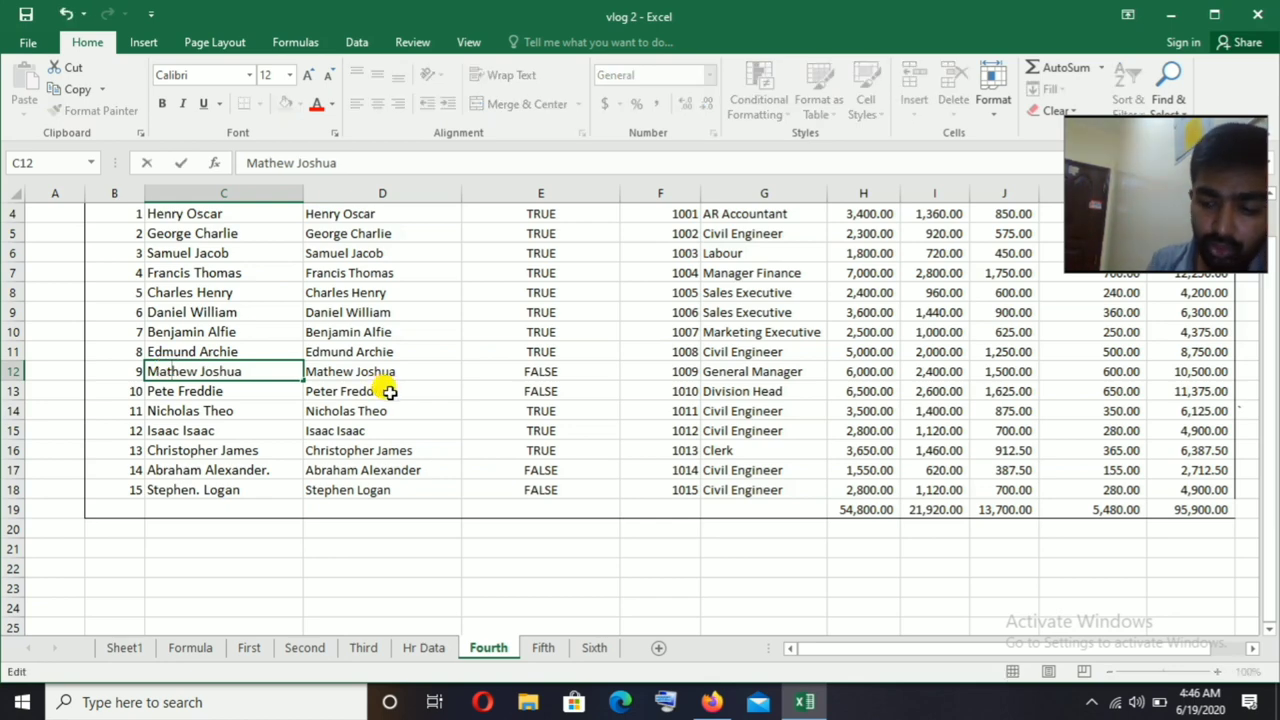
{"action": "key", "text": "Return"}
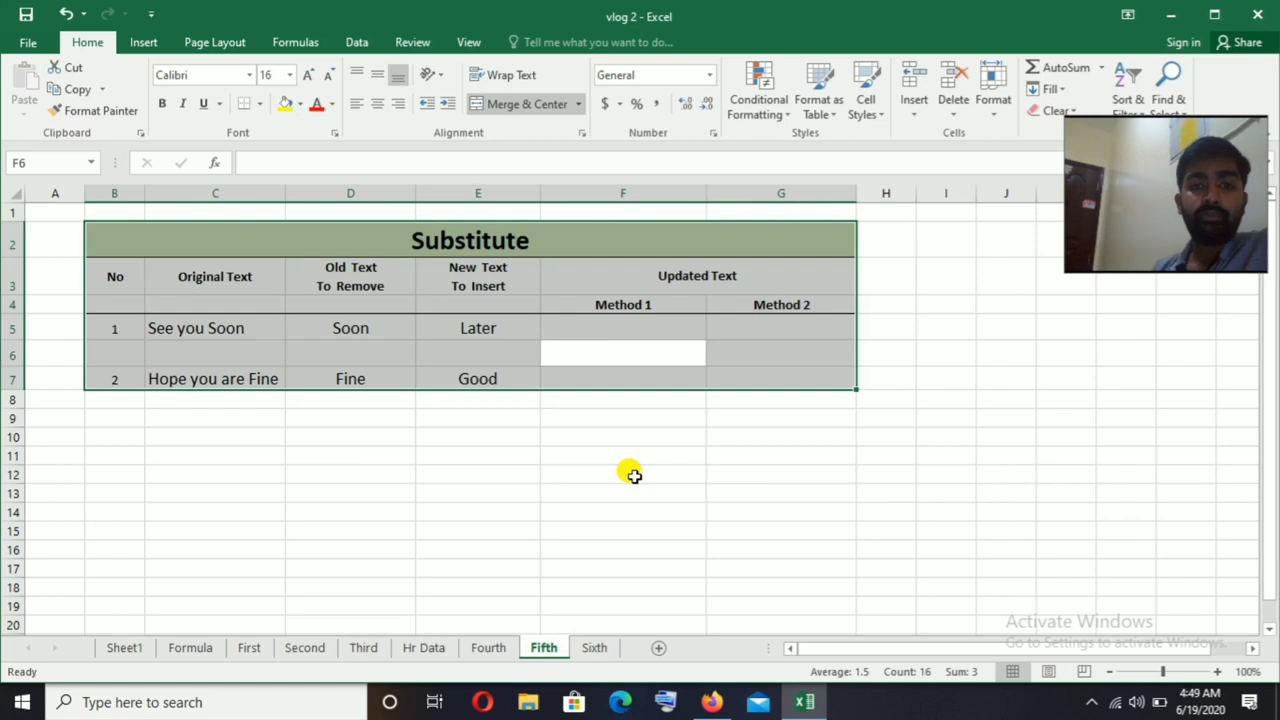
- Clear the Substitute table selection and select F5 under Method 1
{"action": "left_click", "coordinate": [574, 377]}
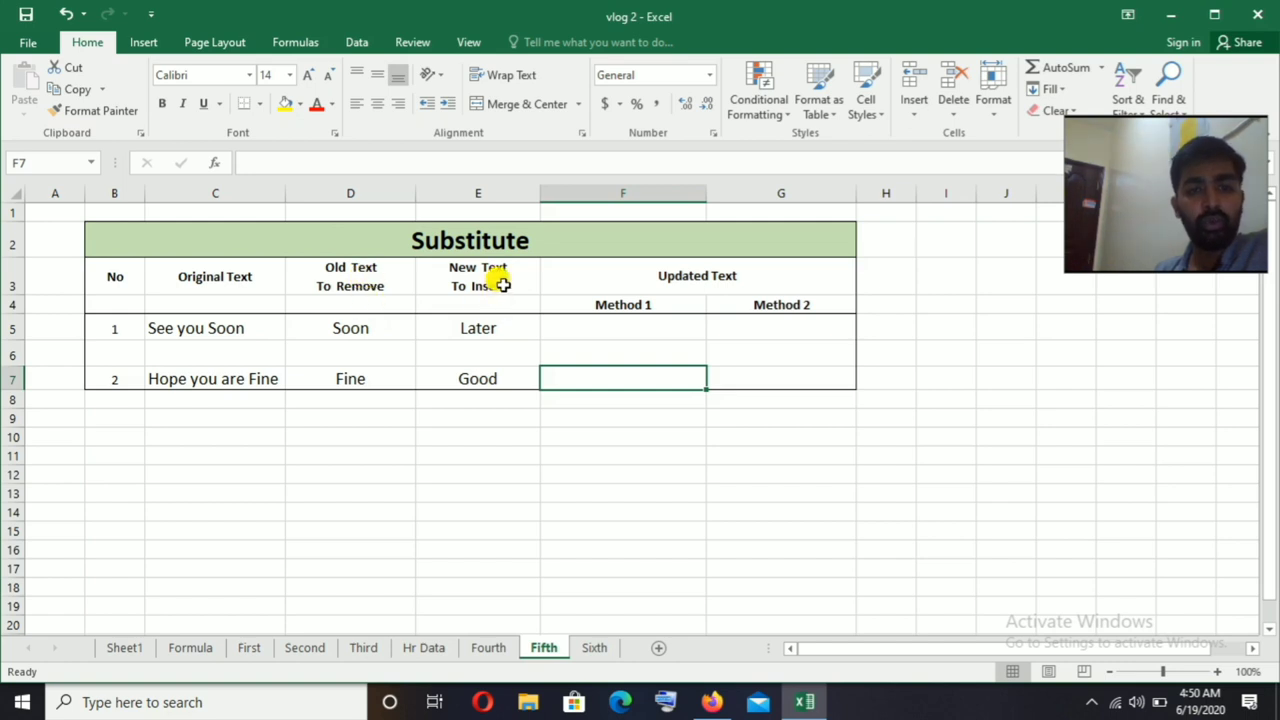
{"action": "left_click", "coordinate": [589, 328]}
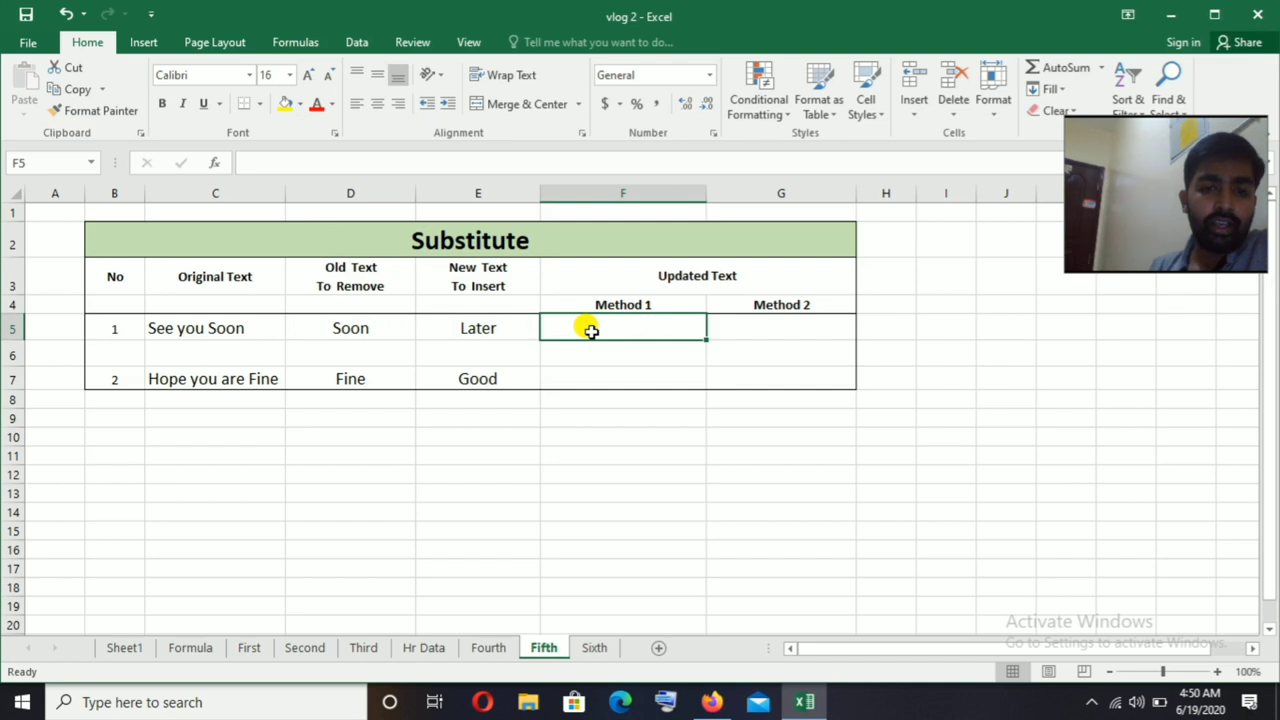
- Enter =SUBSTITUTE(C5,D5,E5) in F5 so 'See you Soon' becomes 'See you Later'
{"action": "type", "text": "=s"}
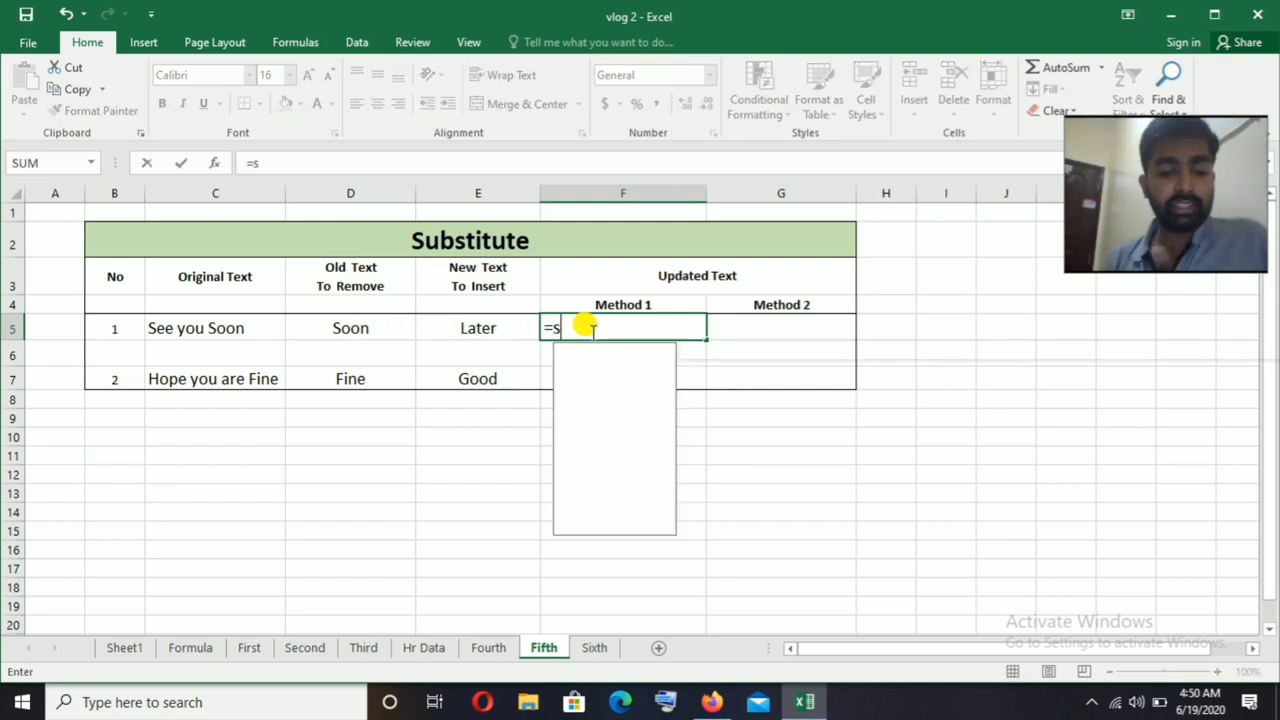
{"action": "type", "text": "ub"}
{"action": "key", "text": "Tab"}
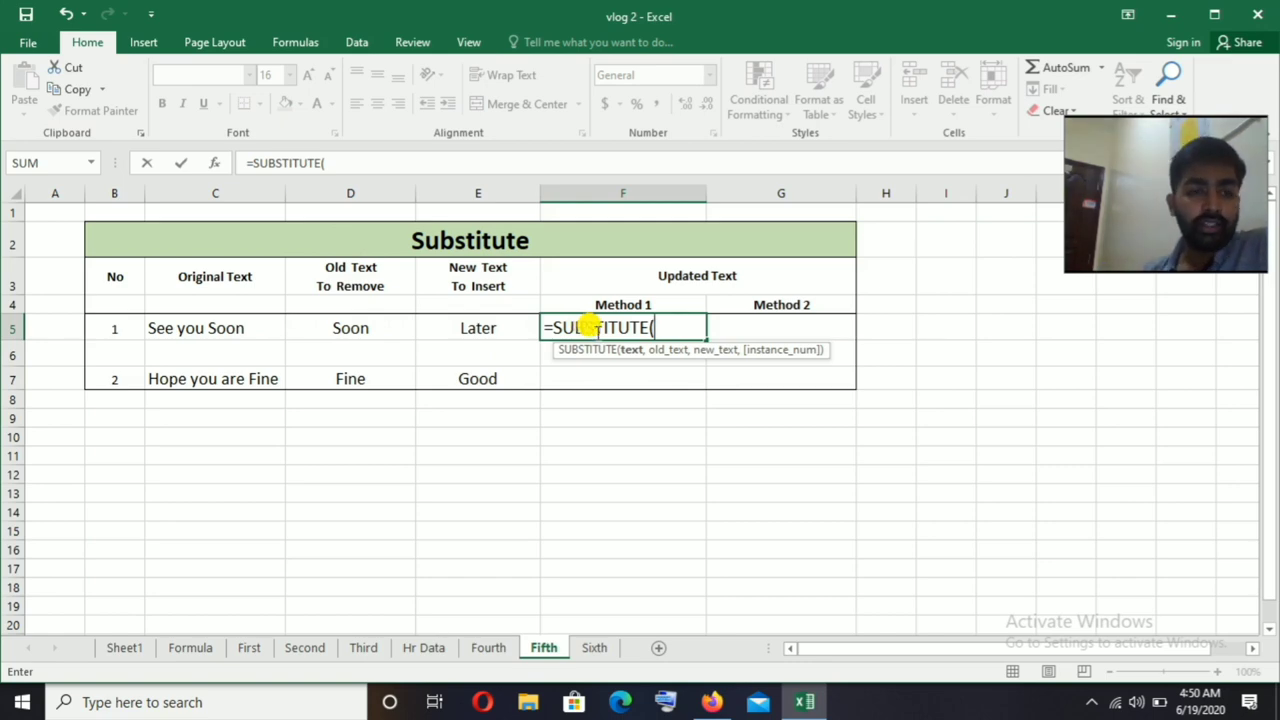
{"action": "left_click", "coordinate": [213, 327]}
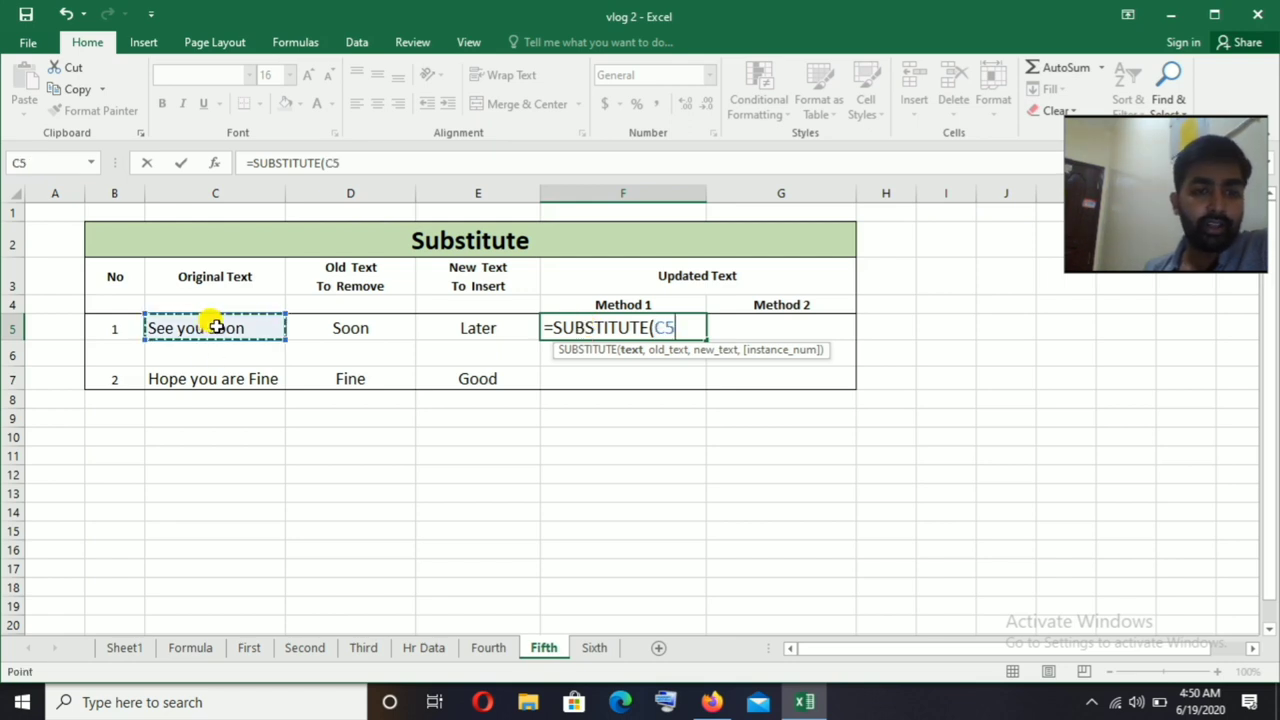
{"action": "type", "text": ","}
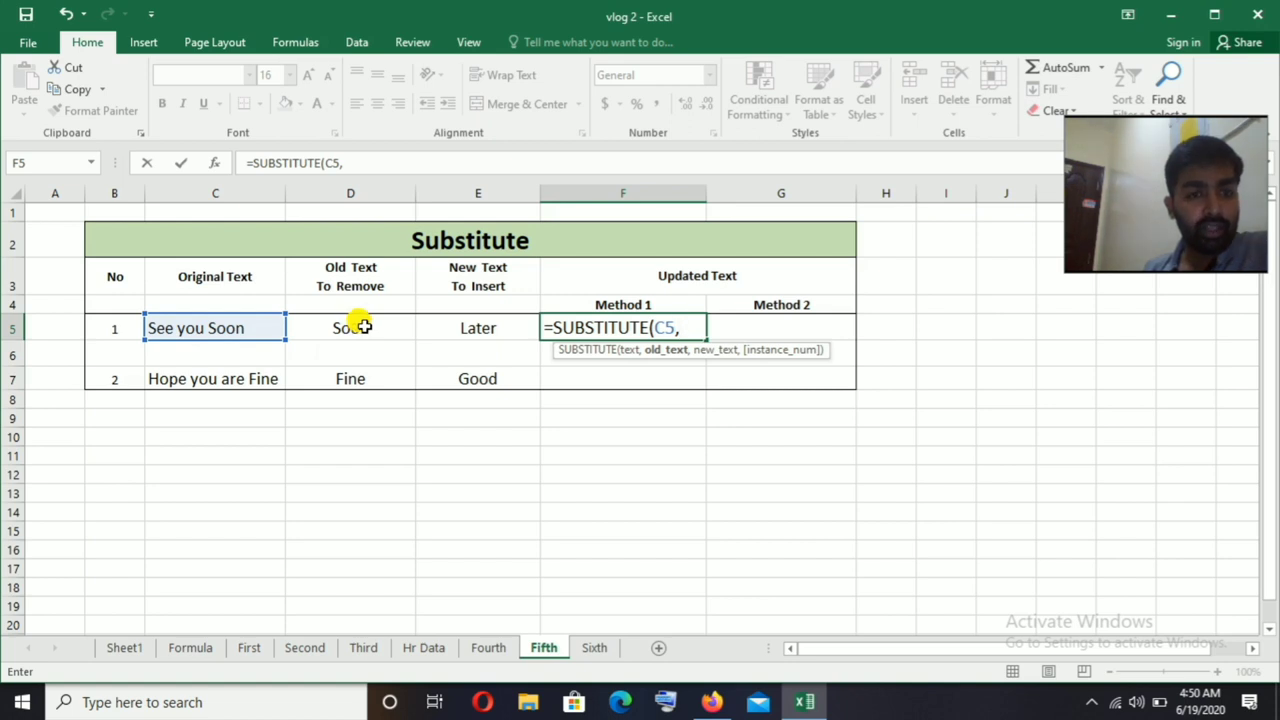
{"action": "left_click", "coordinate": [363, 327]}
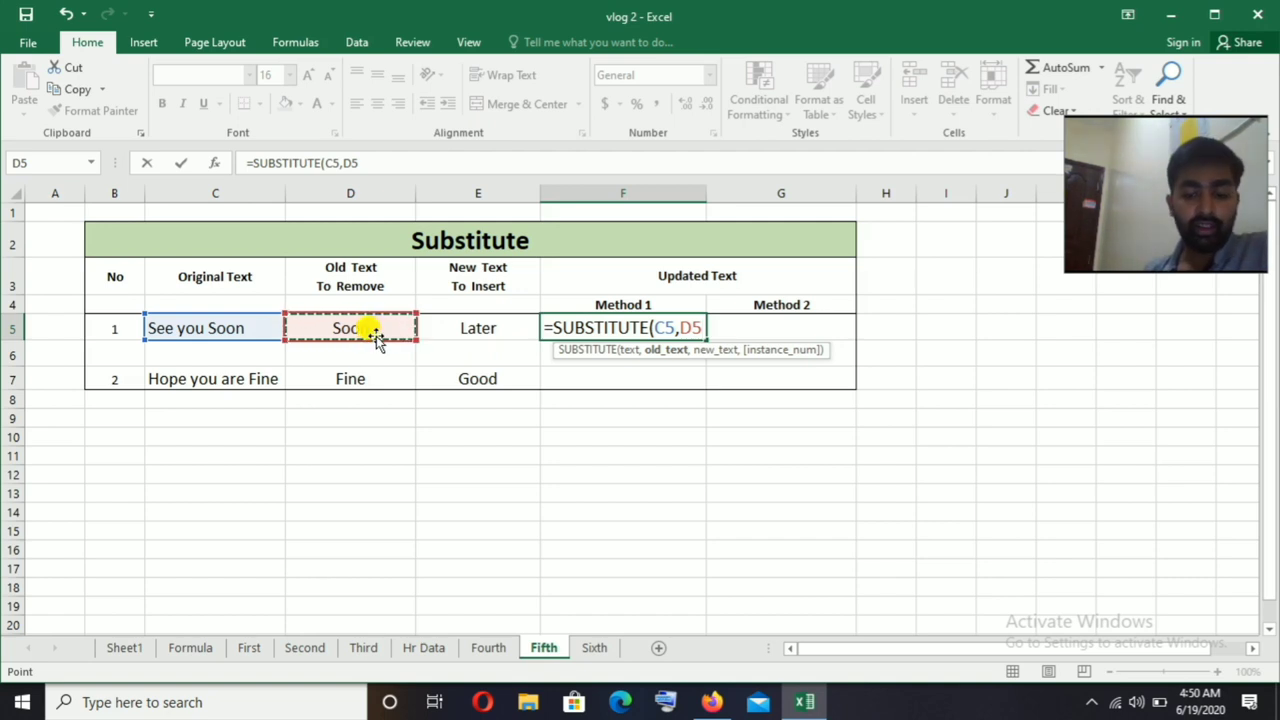
{"action": "type", "text": ","}
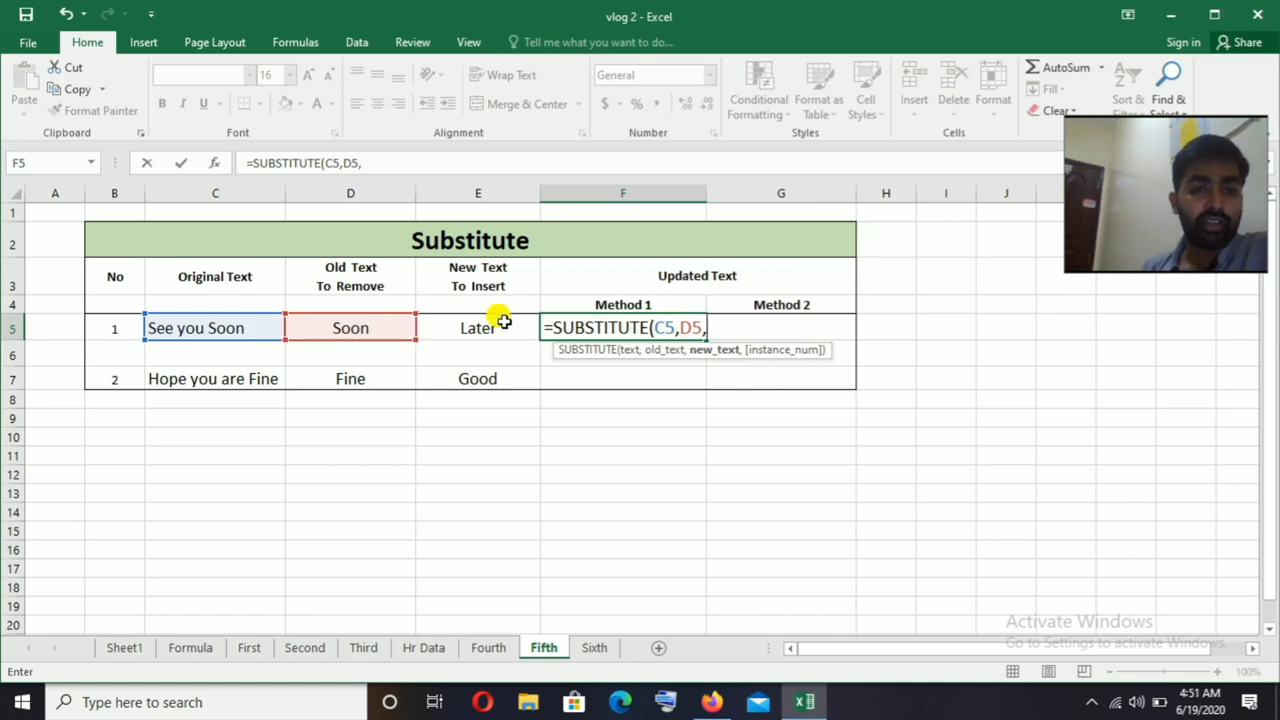
{"action": "left_click", "coordinate": [478, 336]}
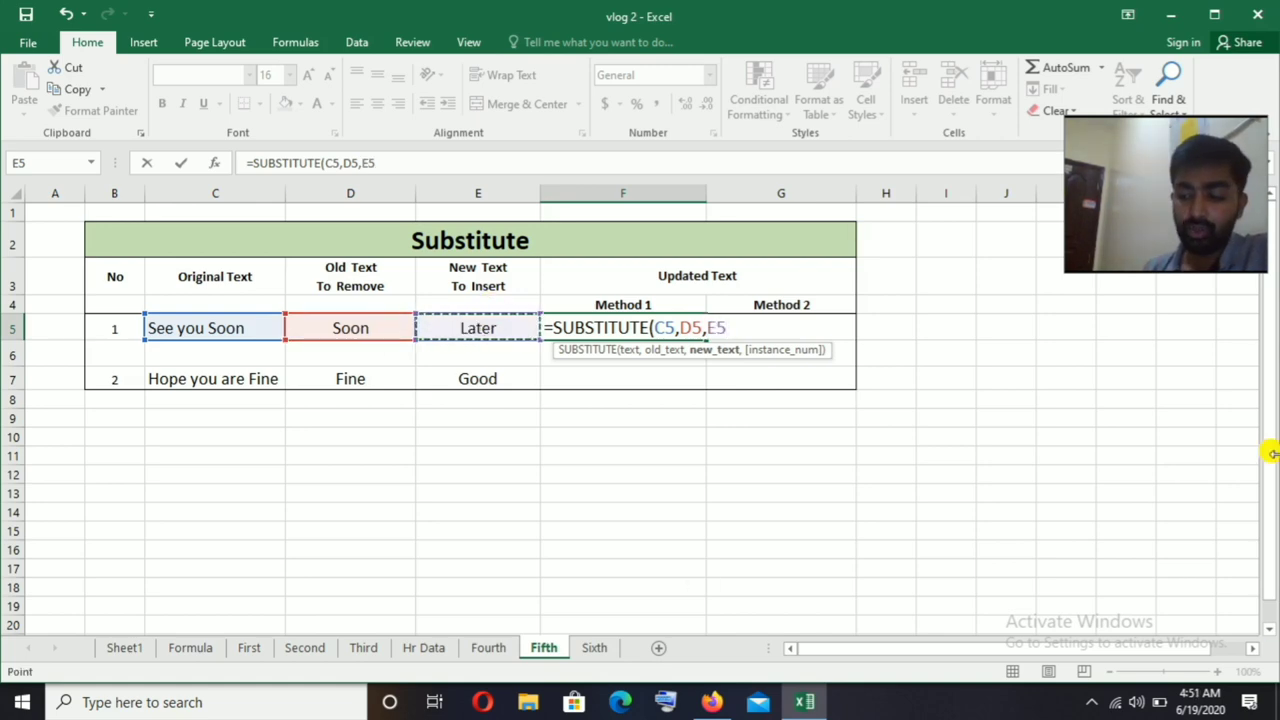
{"action": "key", "text": "Return"}
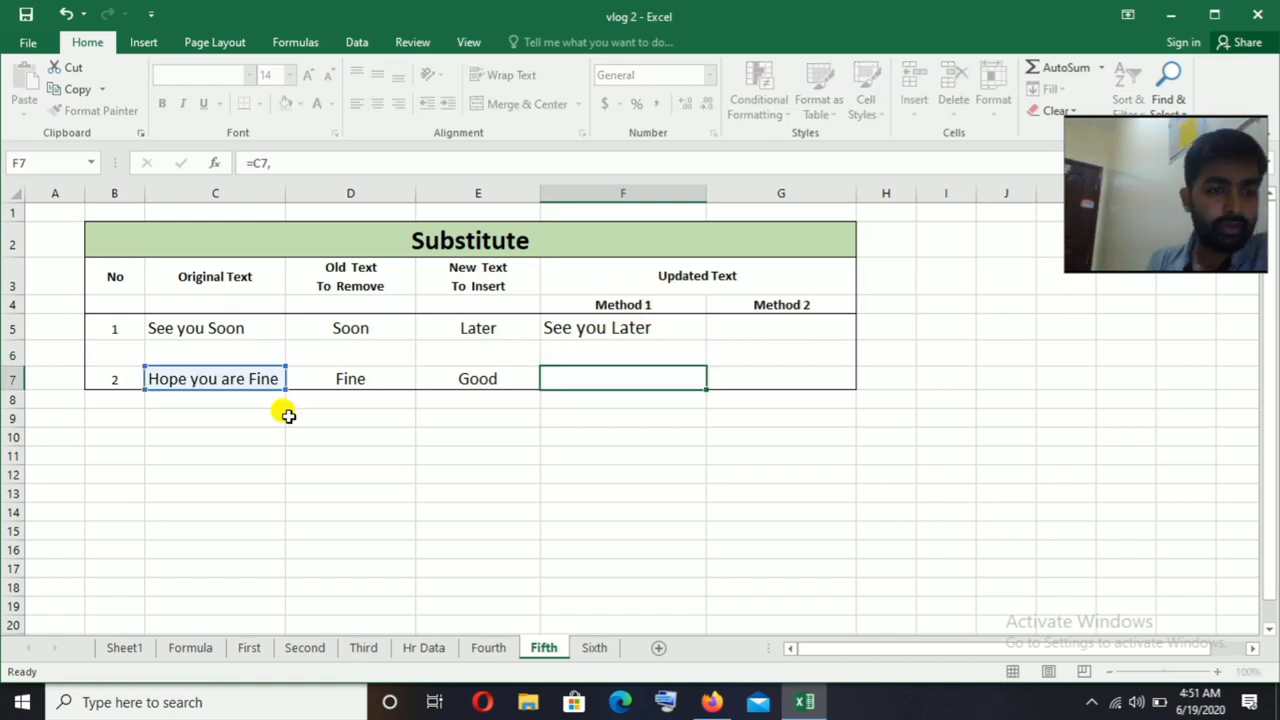
- Enter the C7, D7, E7 substitution in F7 so it returns 'Hope you are Good'
{"action": "left_click", "coordinate": [321, 430]}
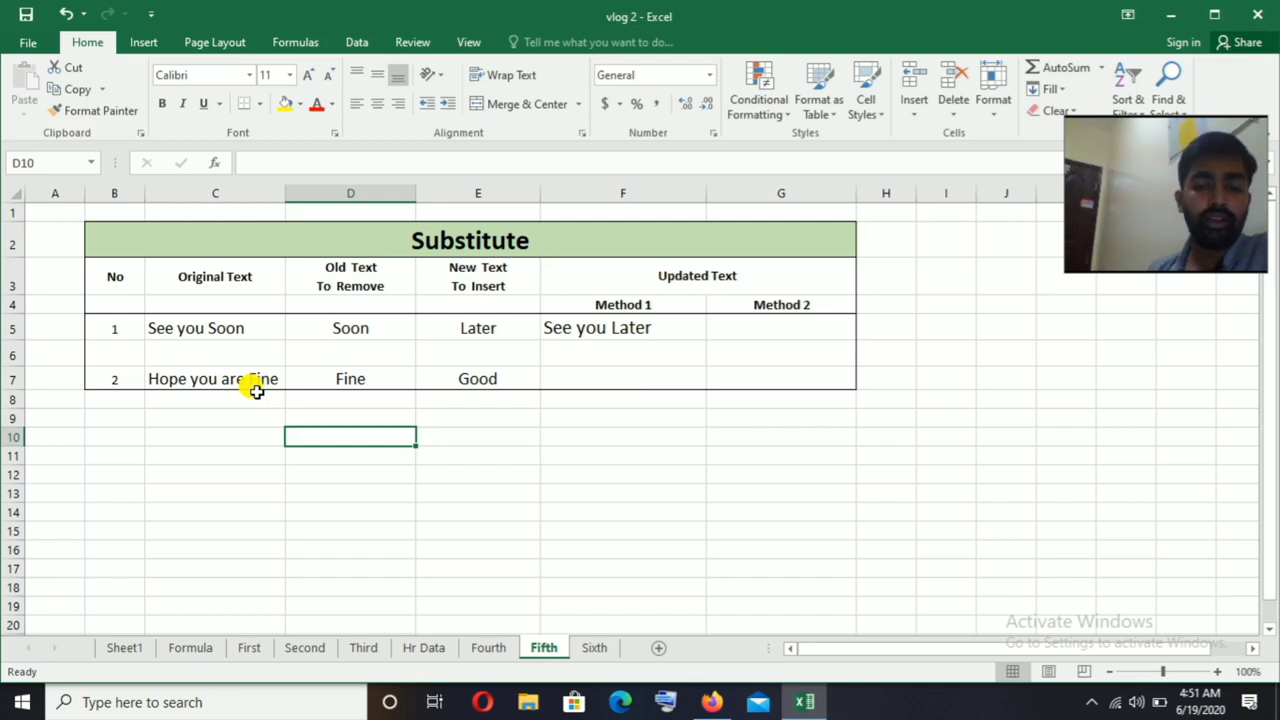
{"action": "left_click", "coordinate": [545, 376]}
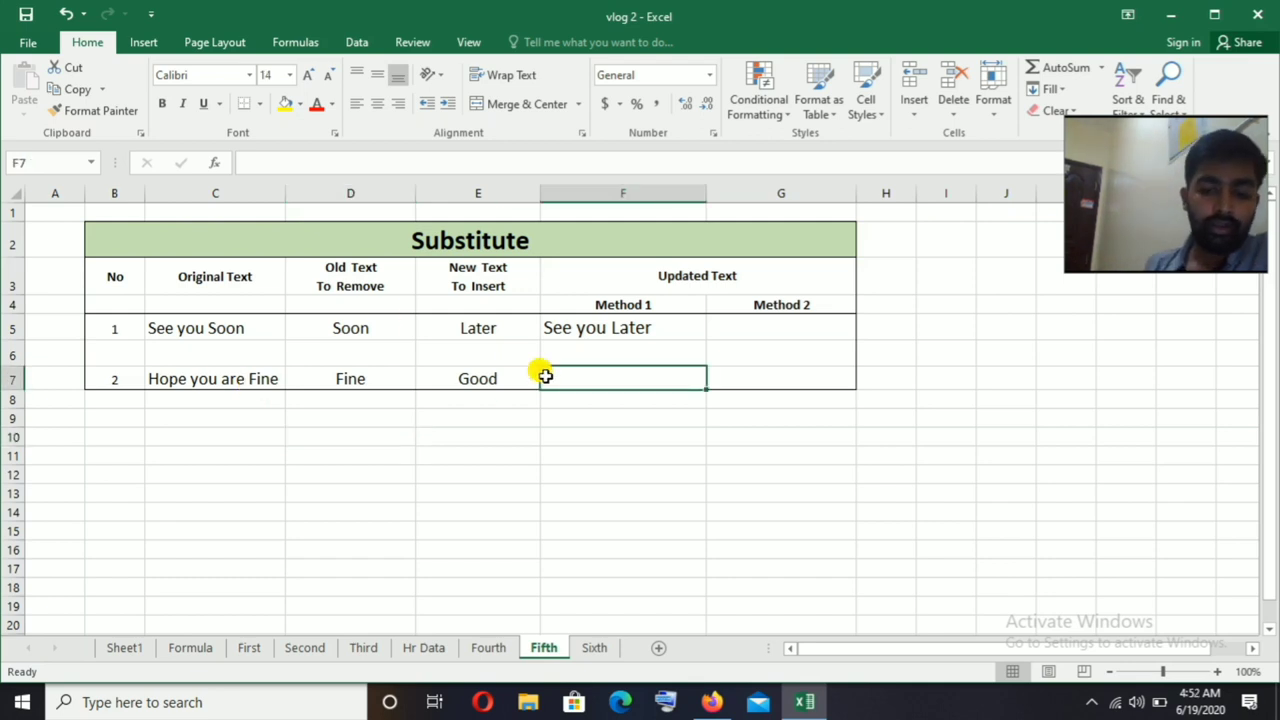
{"action": "type", "text": "="}
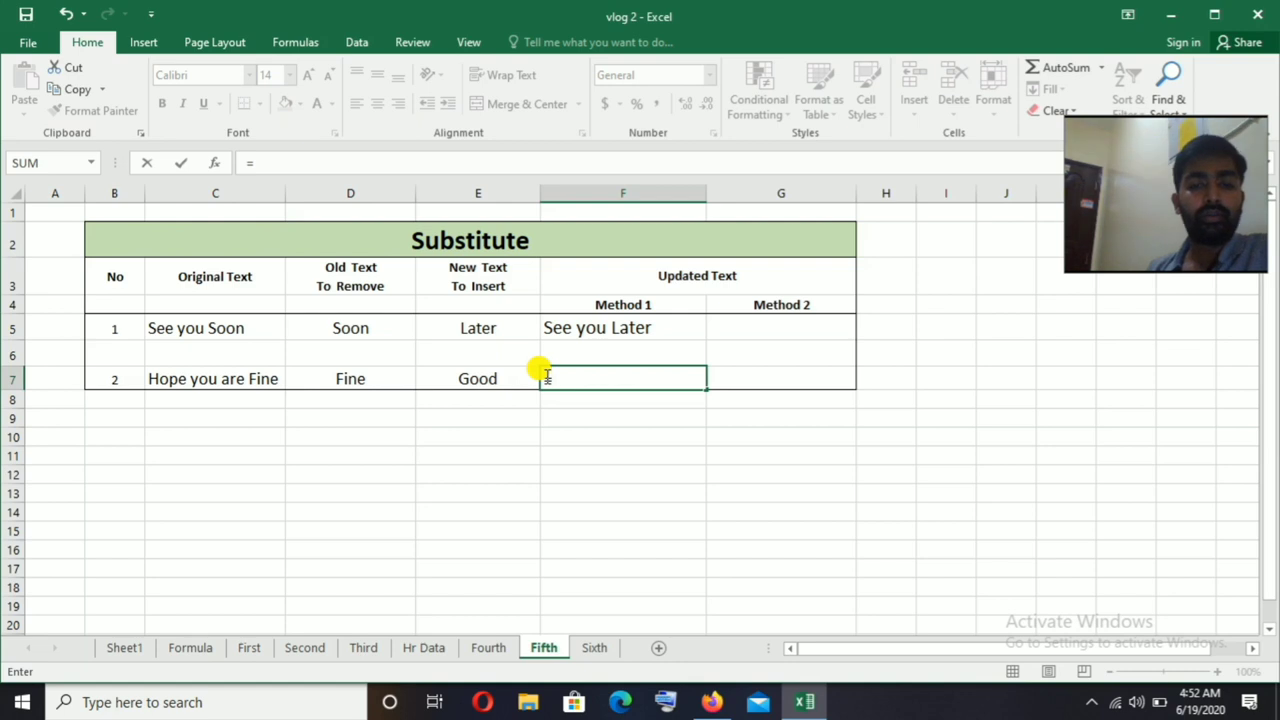
{"action": "left_click", "coordinate": [202, 377]}
{"action": "type", "text": ","}
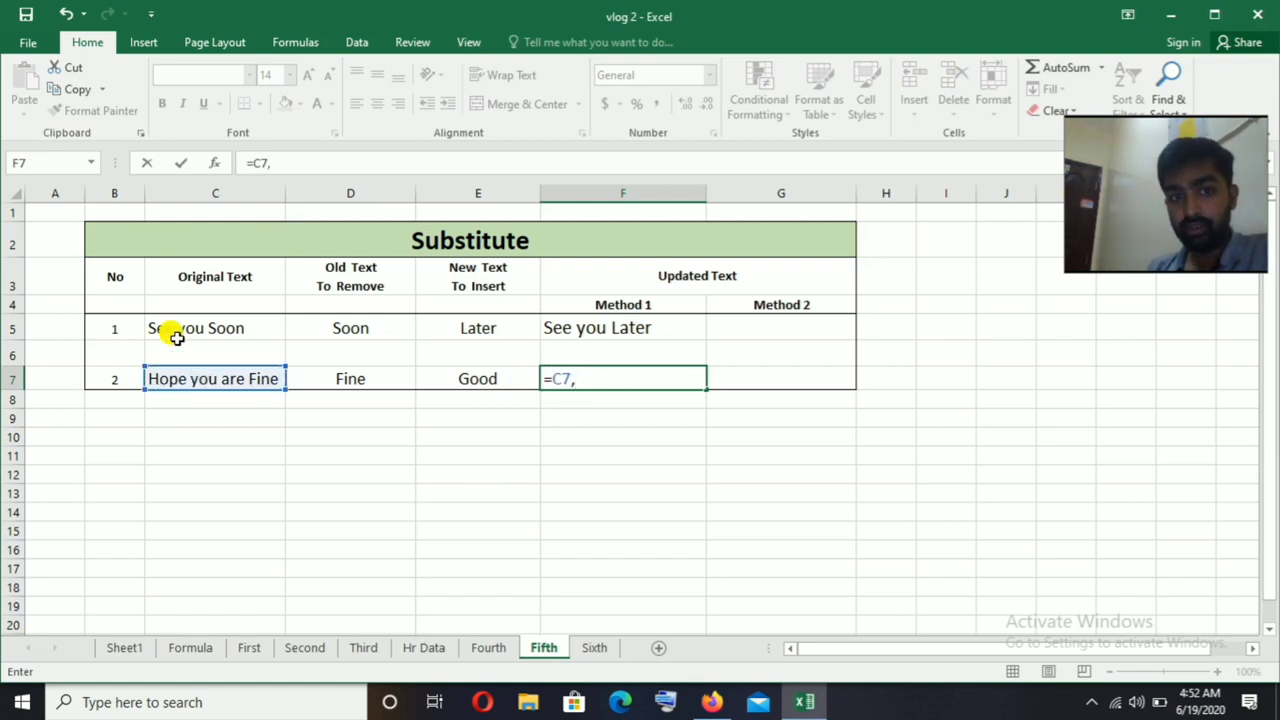
{"action": "left_click", "coordinate": [370, 376]}
{"action": "type", "text": ","}
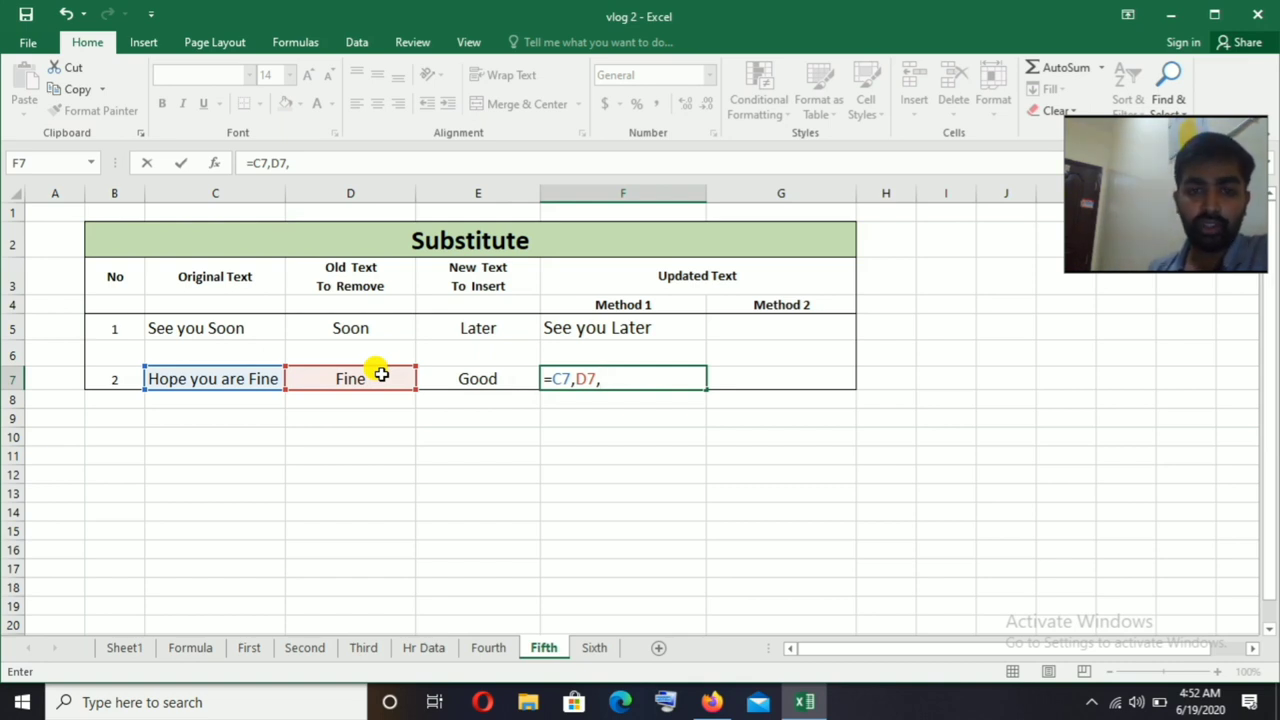
{"action": "left_click", "coordinate": [471, 374]}
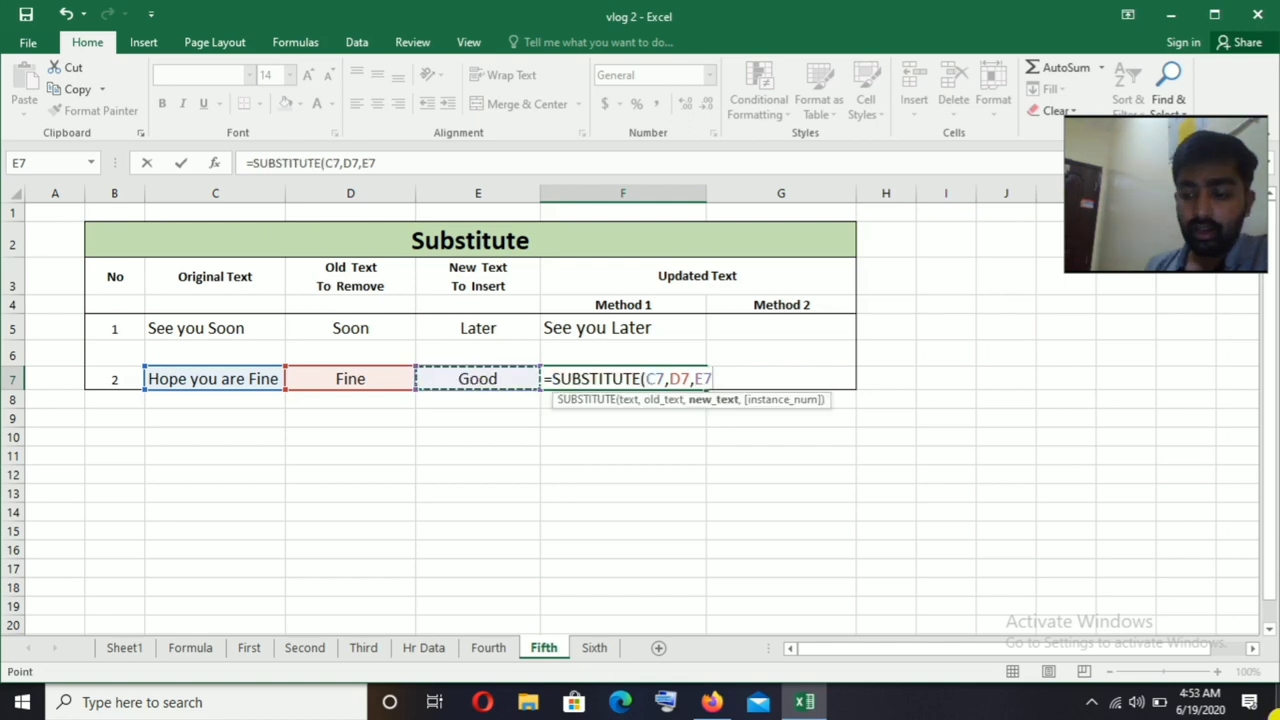
{"action": "key", "text": "Return"}
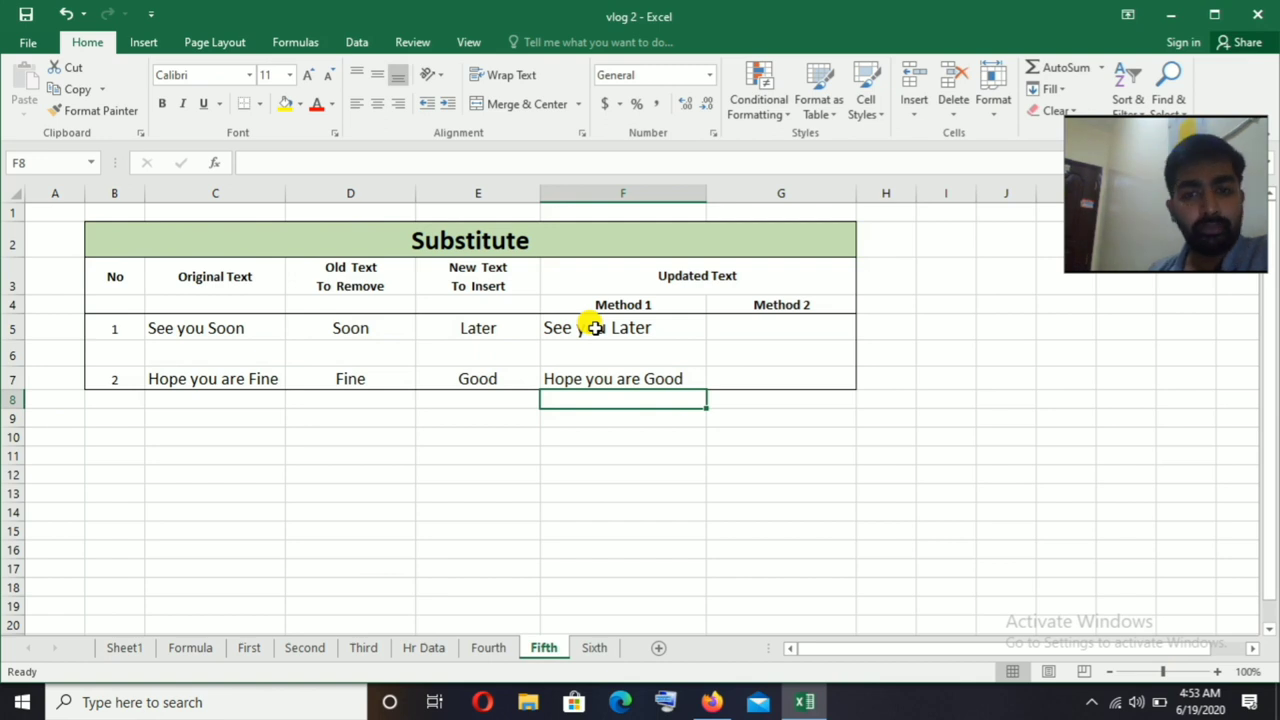
- Enter =SUBSTITUTE(C5,"Soon","Later") in G5 for Method 2, giving 'See you Later'
{"action": "left_click", "coordinate": [740, 327]}
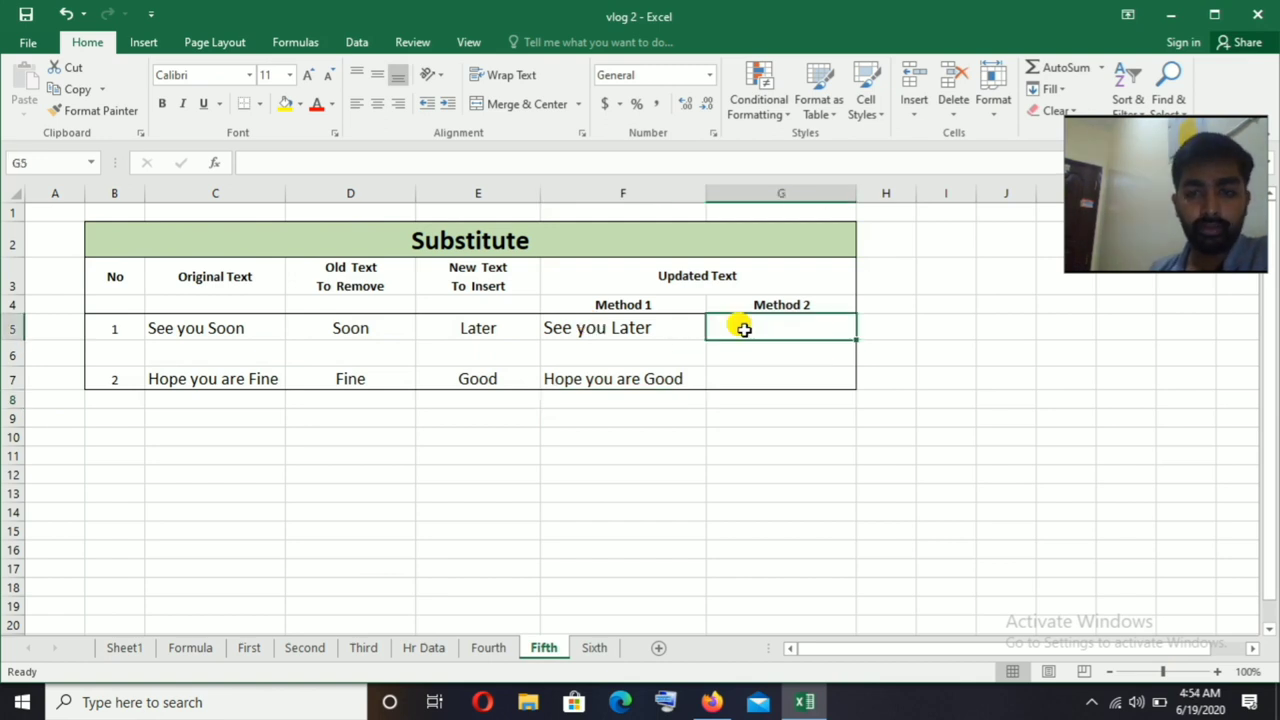
{"action": "type", "text": "=su"}
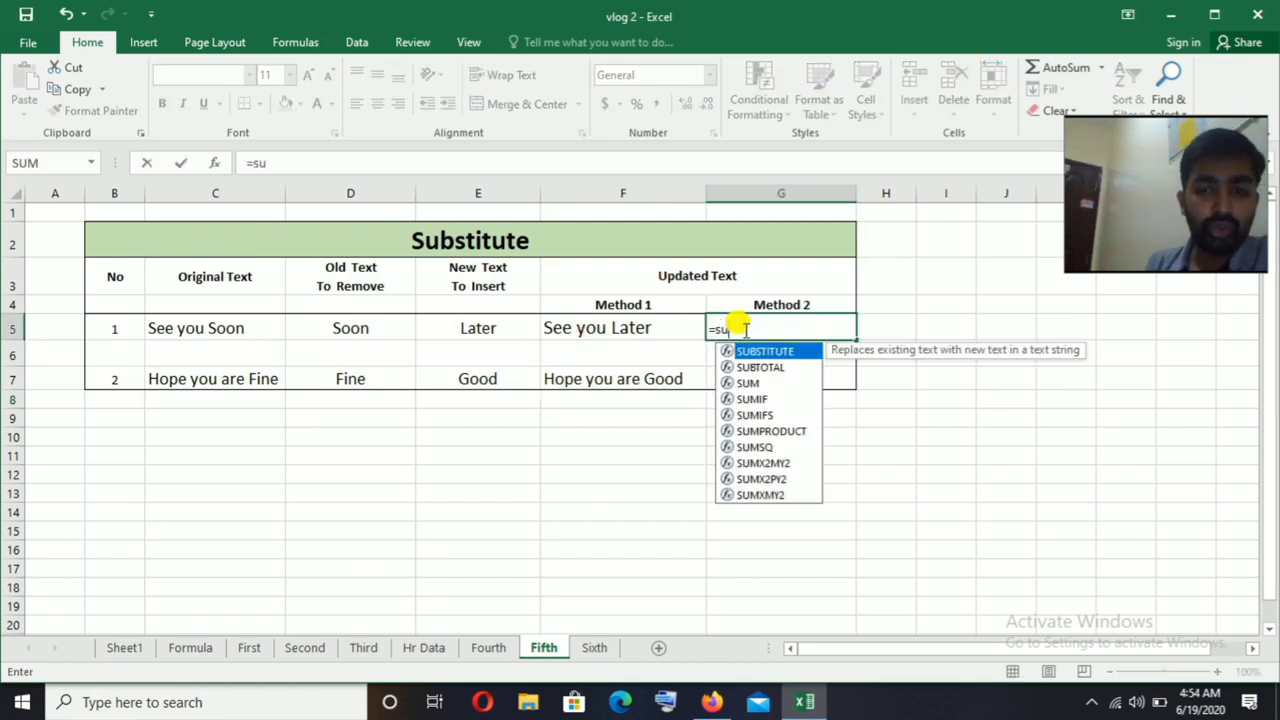
{"action": "key", "text": "Tab"}
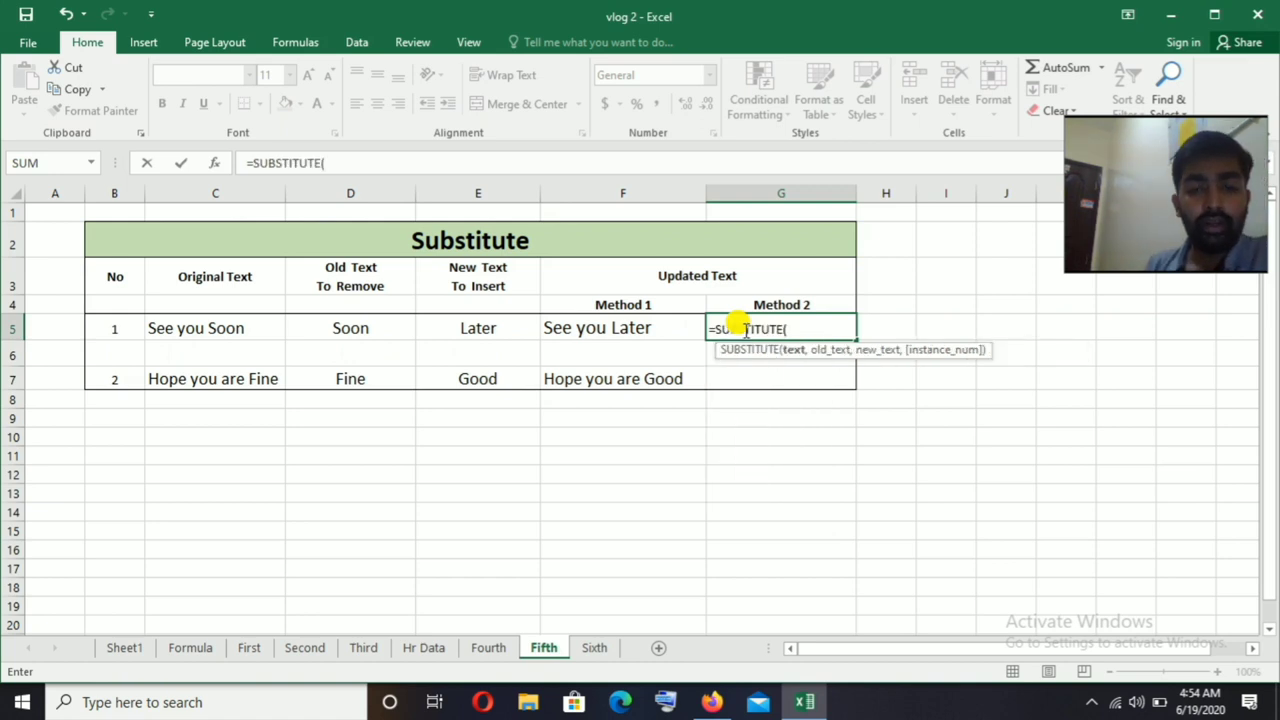
{"action": "left_click", "coordinate": [190, 328]}
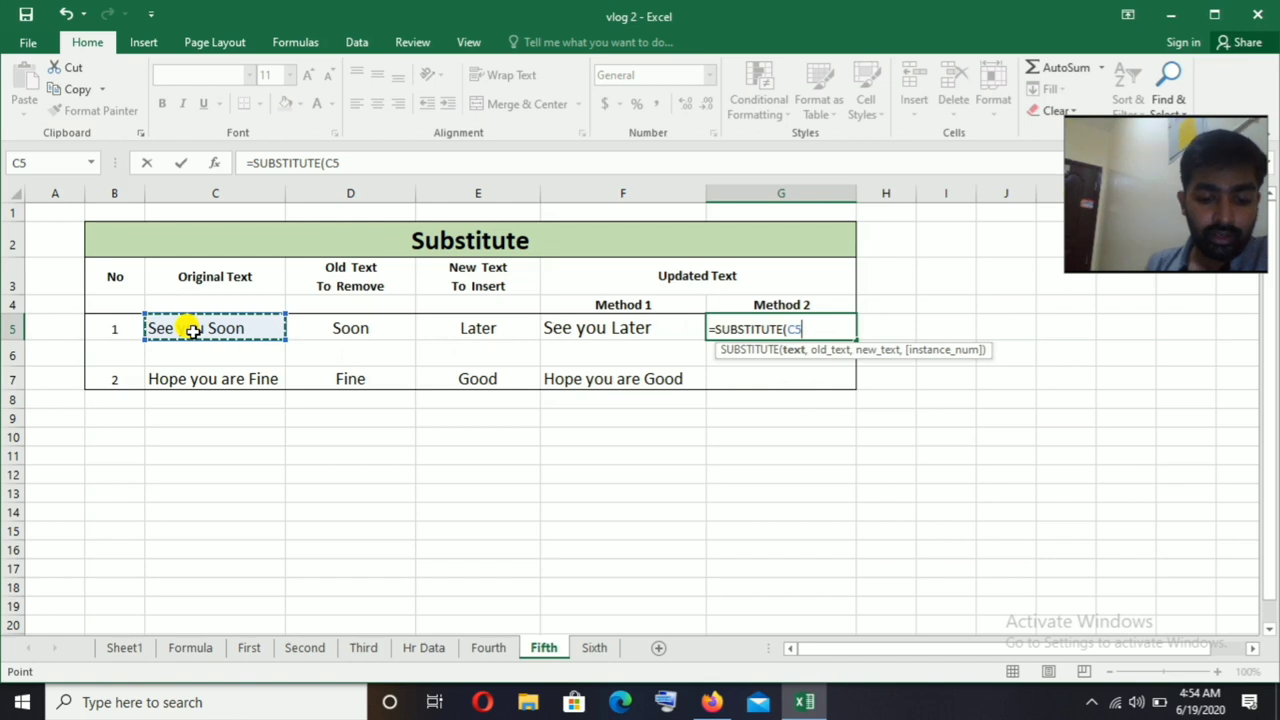
{"action": "type", "text": ","}
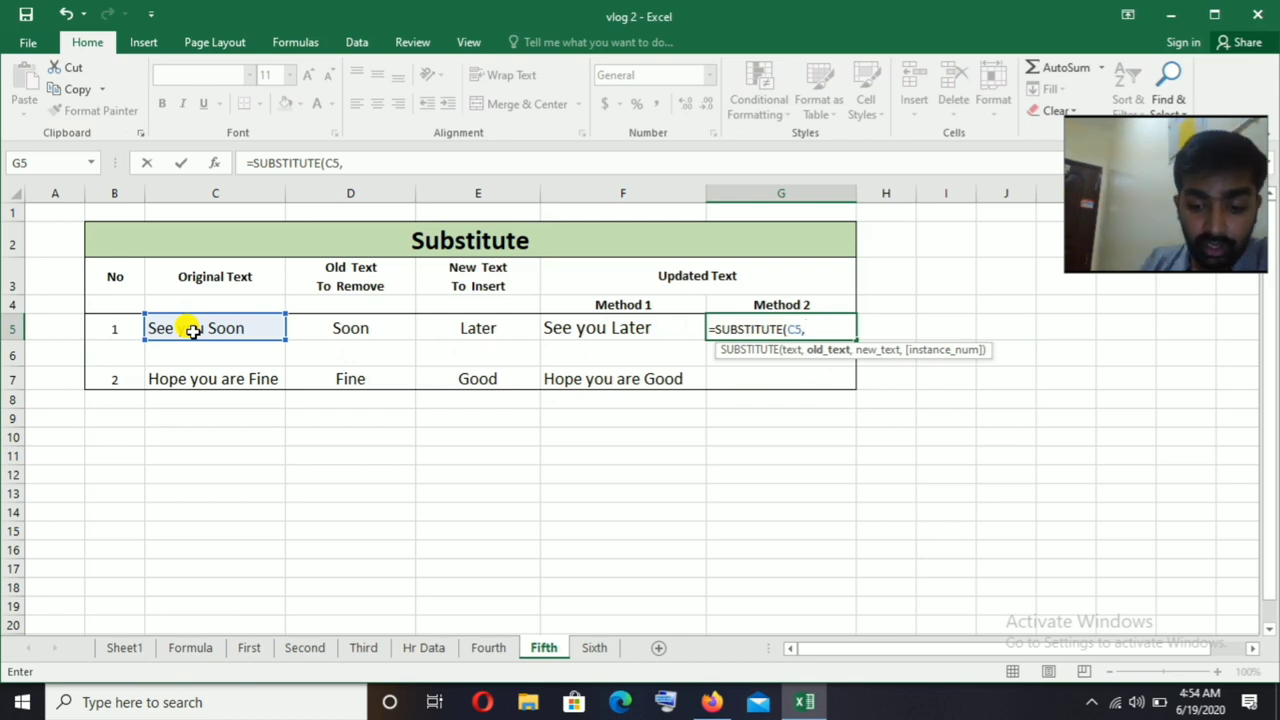
{"action": "type", "text": "\""}
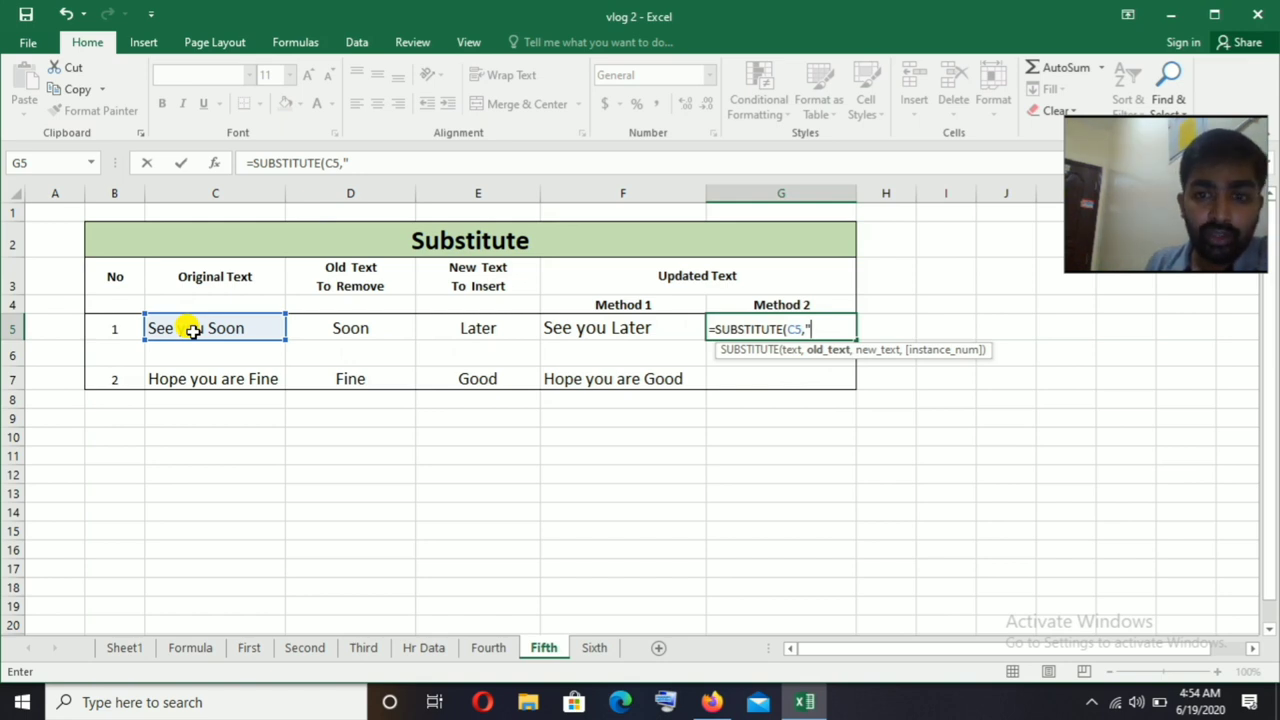
{"action": "type", "text": "Soo"}
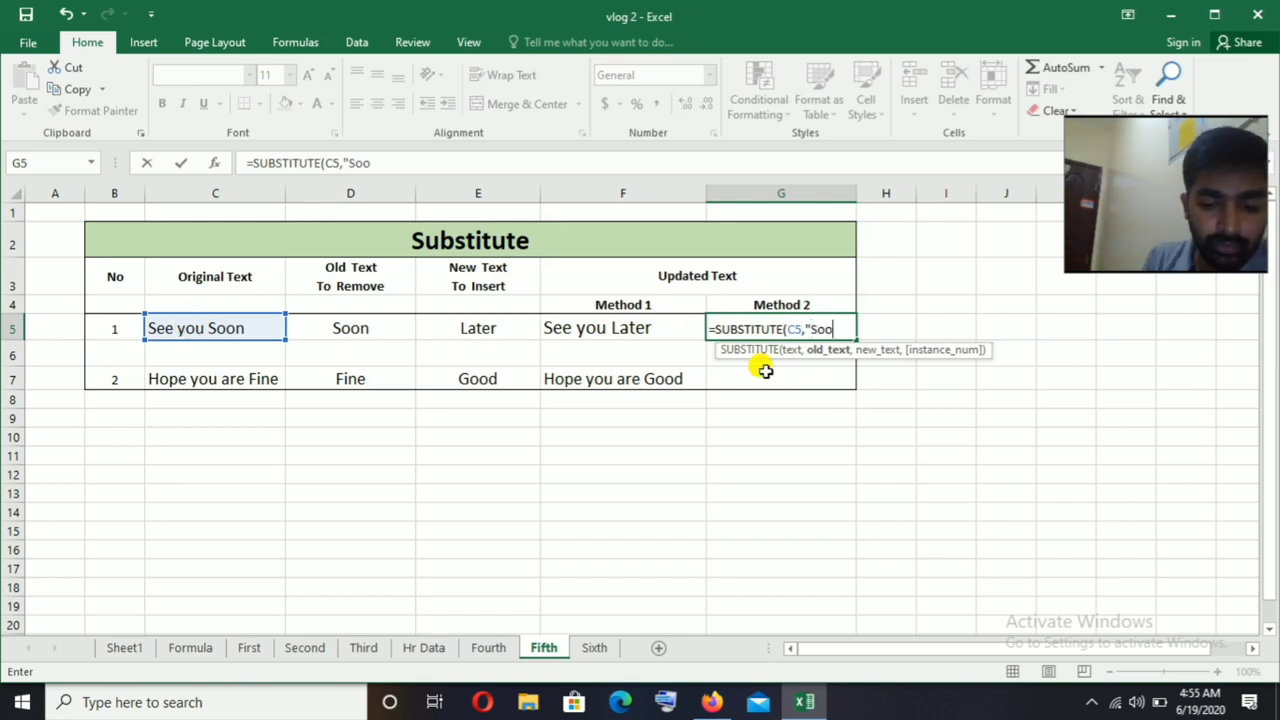
{"action": "type", "text": "n"}
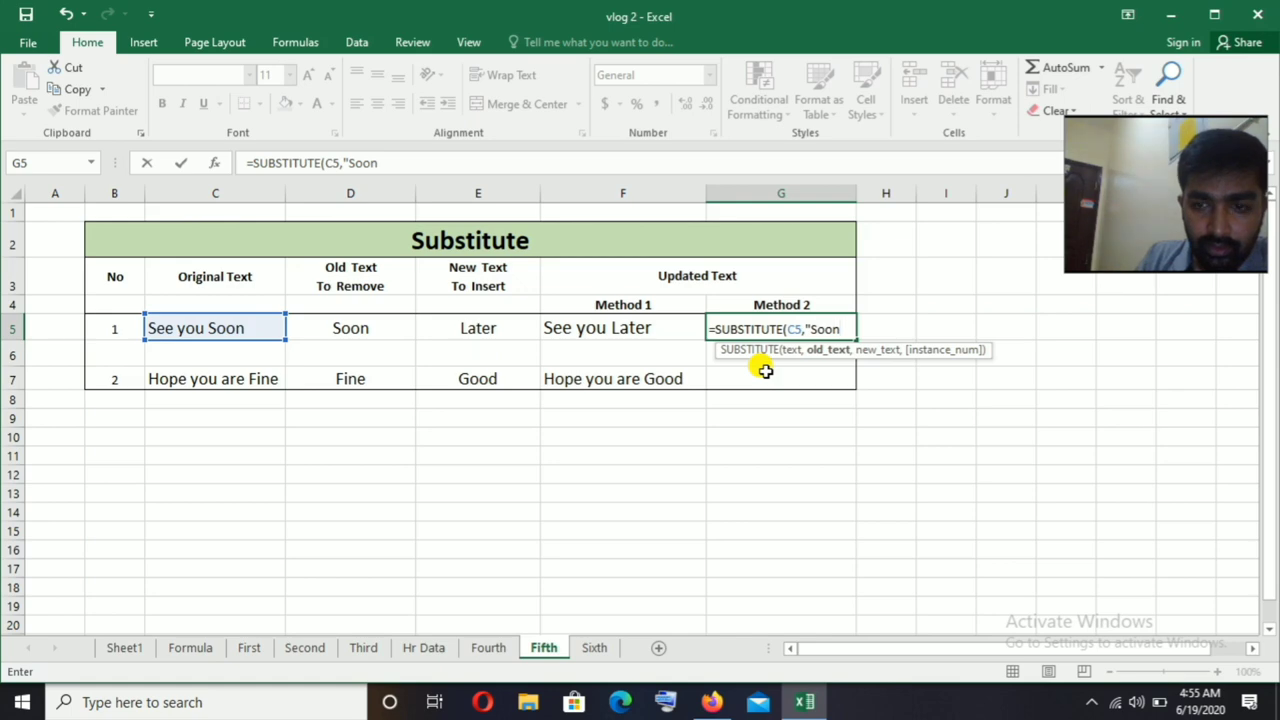
{"action": "type", "text": "\","}
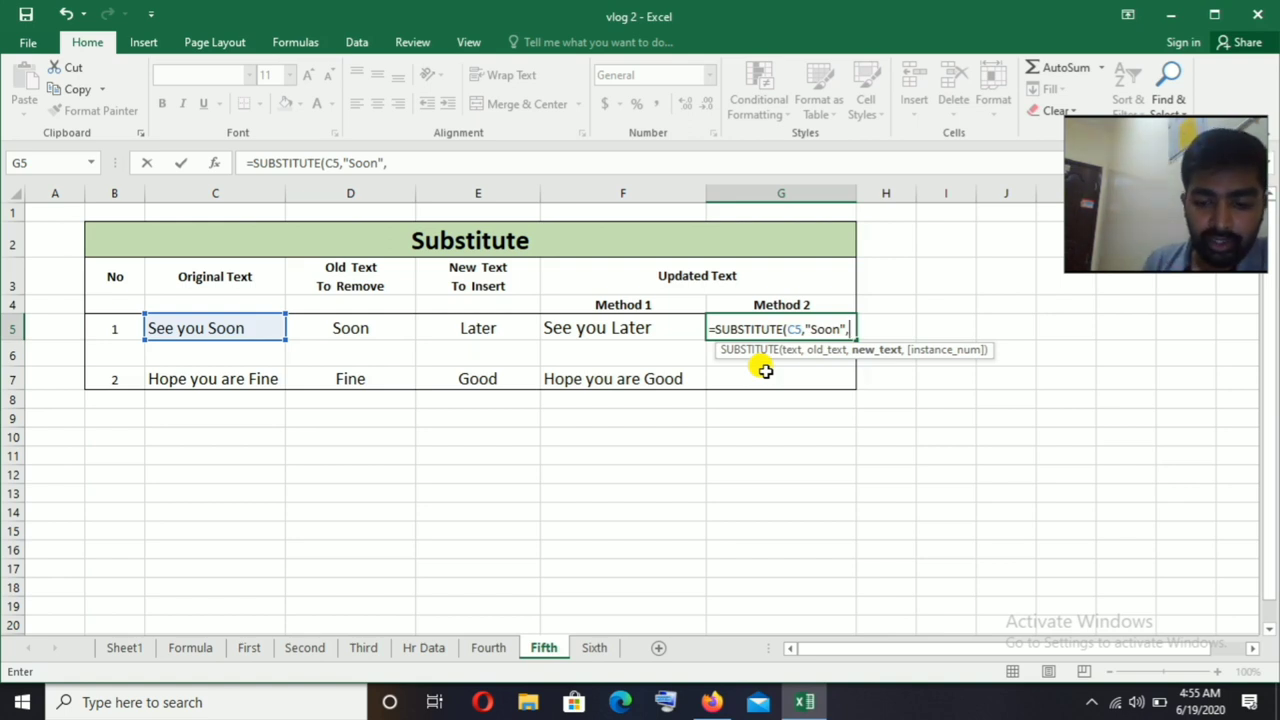
{"action": "type", "text": "L"}
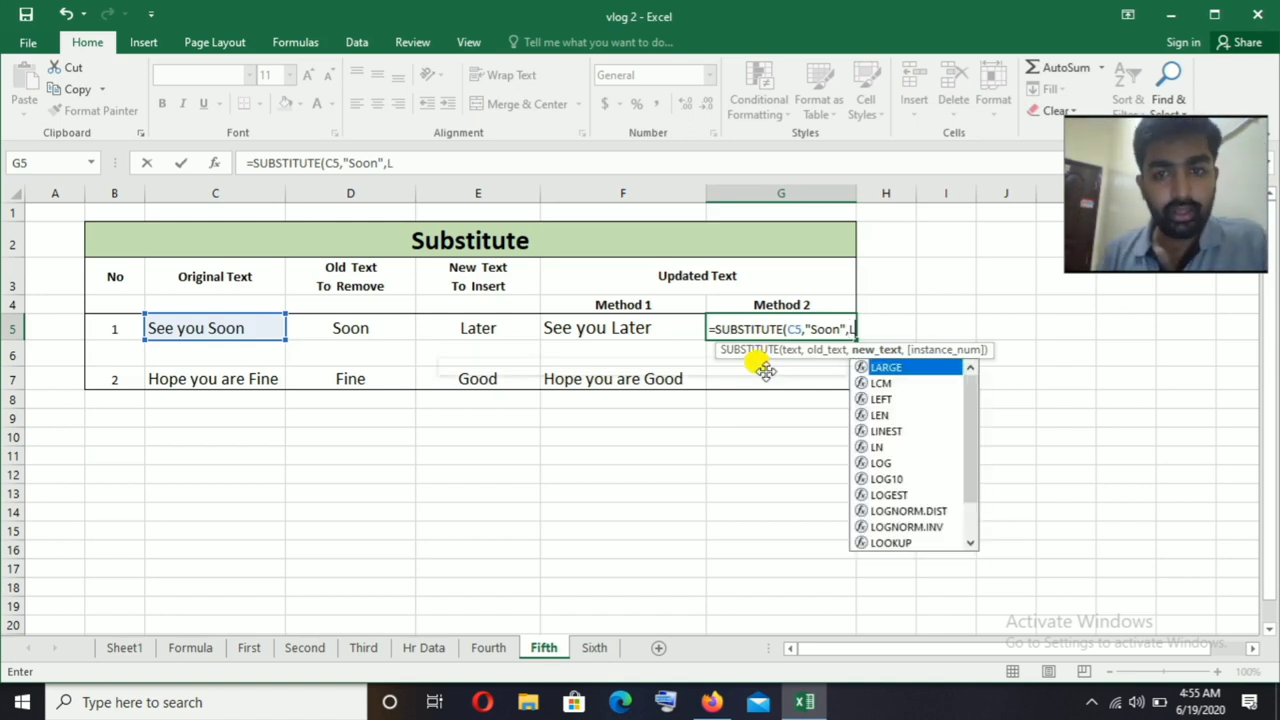
{"action": "key", "text": "BackSpace"}
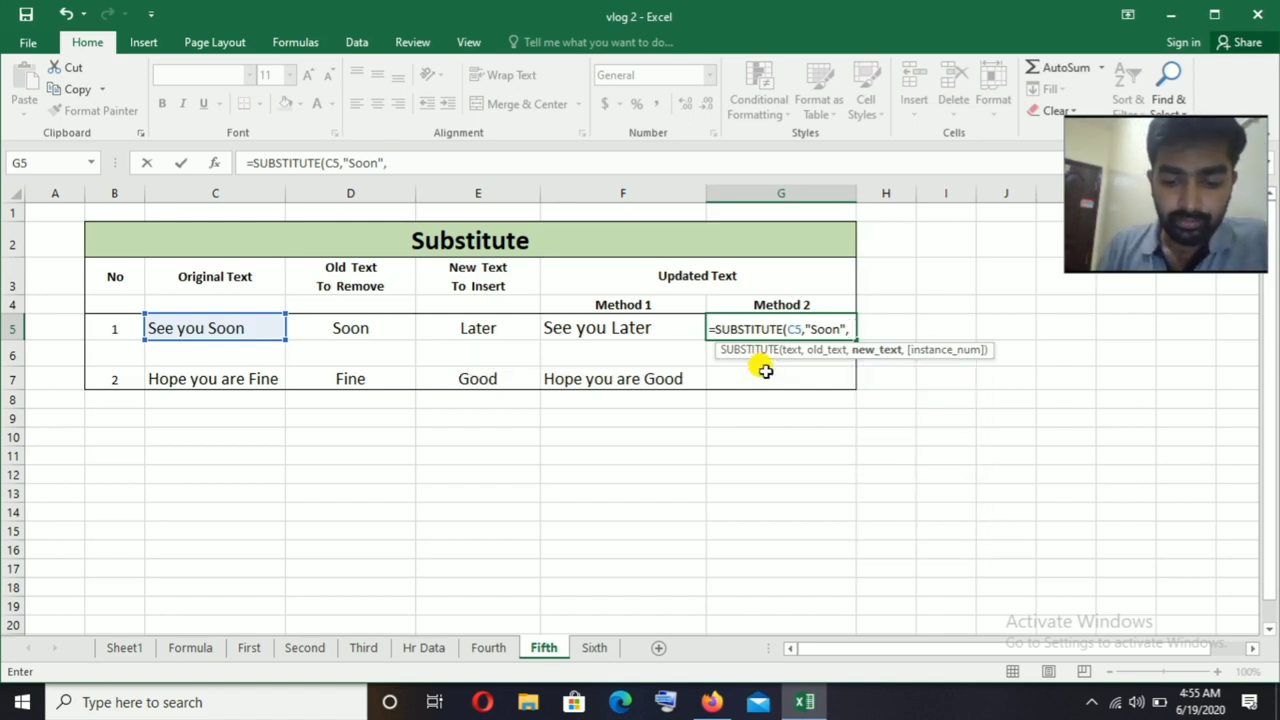
{"action": "type", "text": "\"L"}
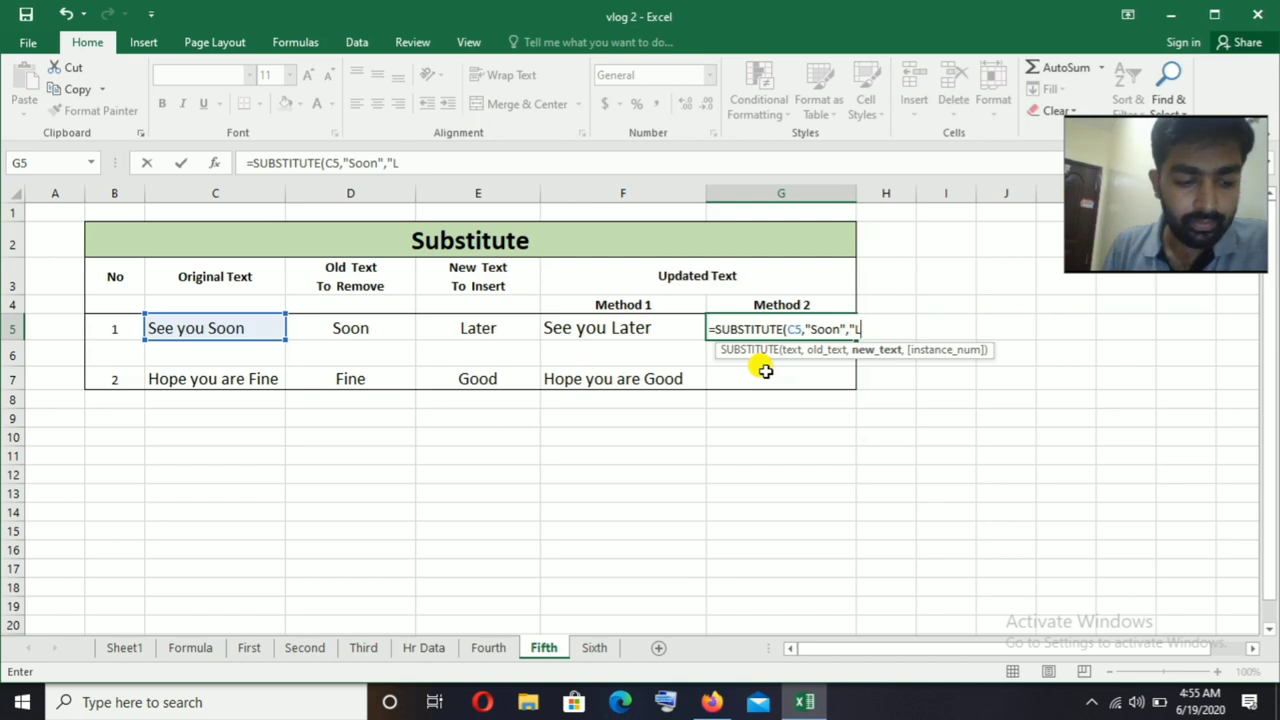
{"action": "type", "text": "at"}
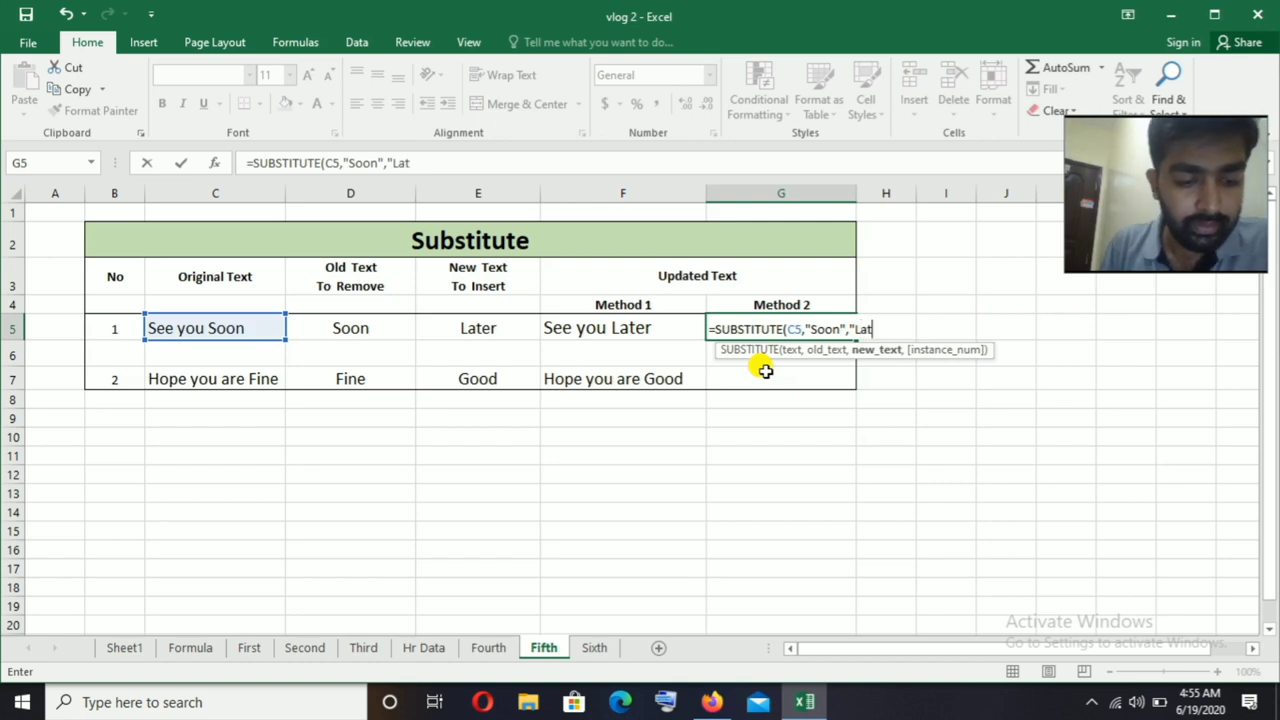
{"action": "type", "text": "er\""}
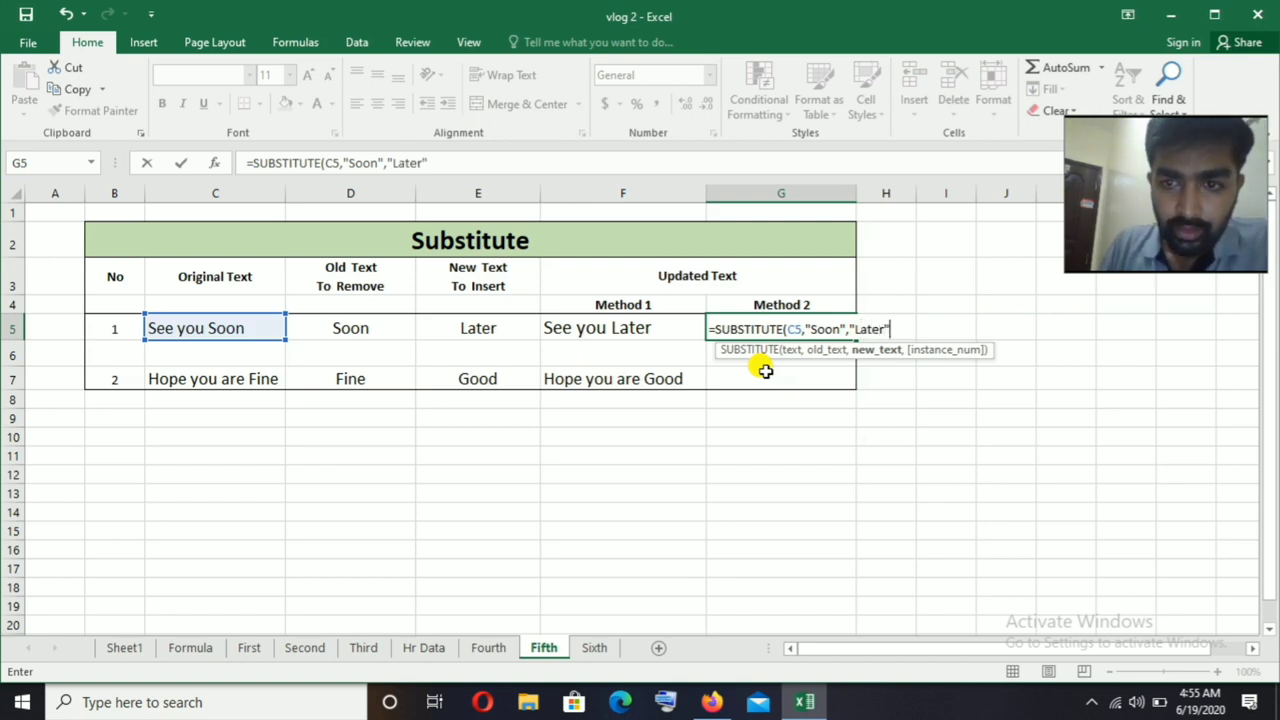
{"action": "key", "text": "Return"}
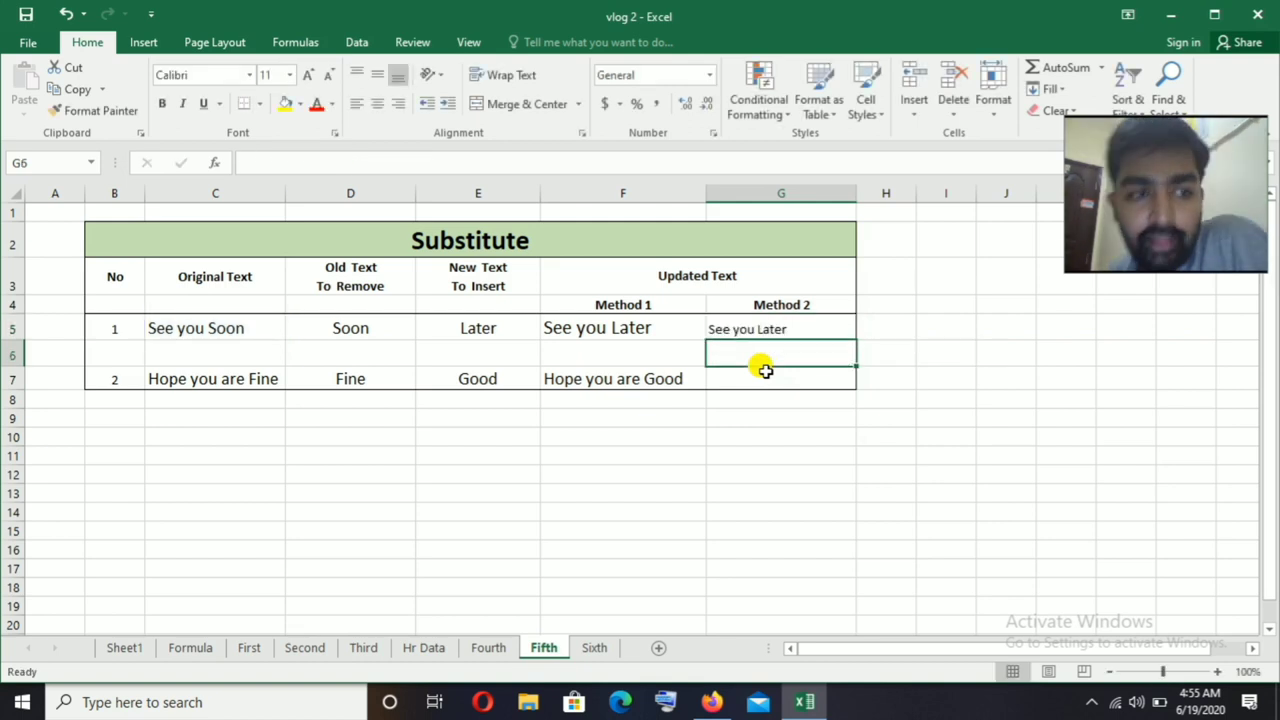
{"action": "left_click", "coordinate": [766, 372]}
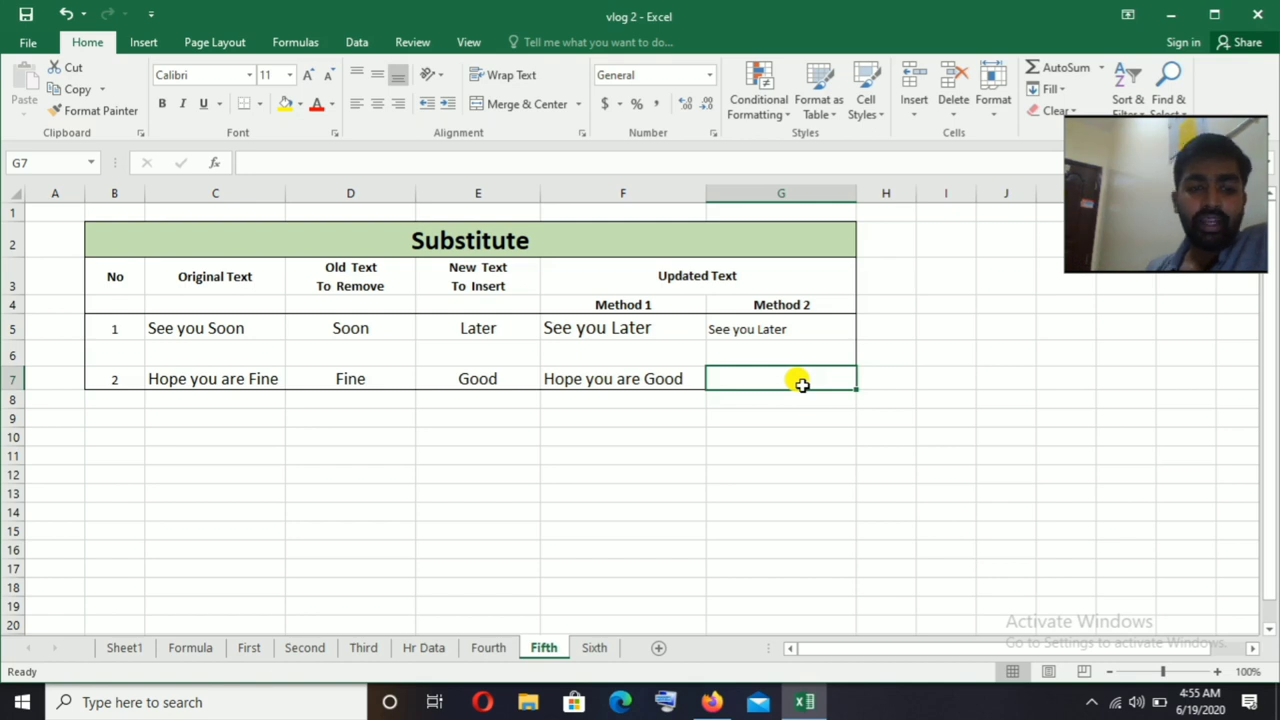
- Switch to the Formula sheet showing the text functions list ending with SUBSTITUTE
{"action": "left_click", "coordinate": [189, 650]}
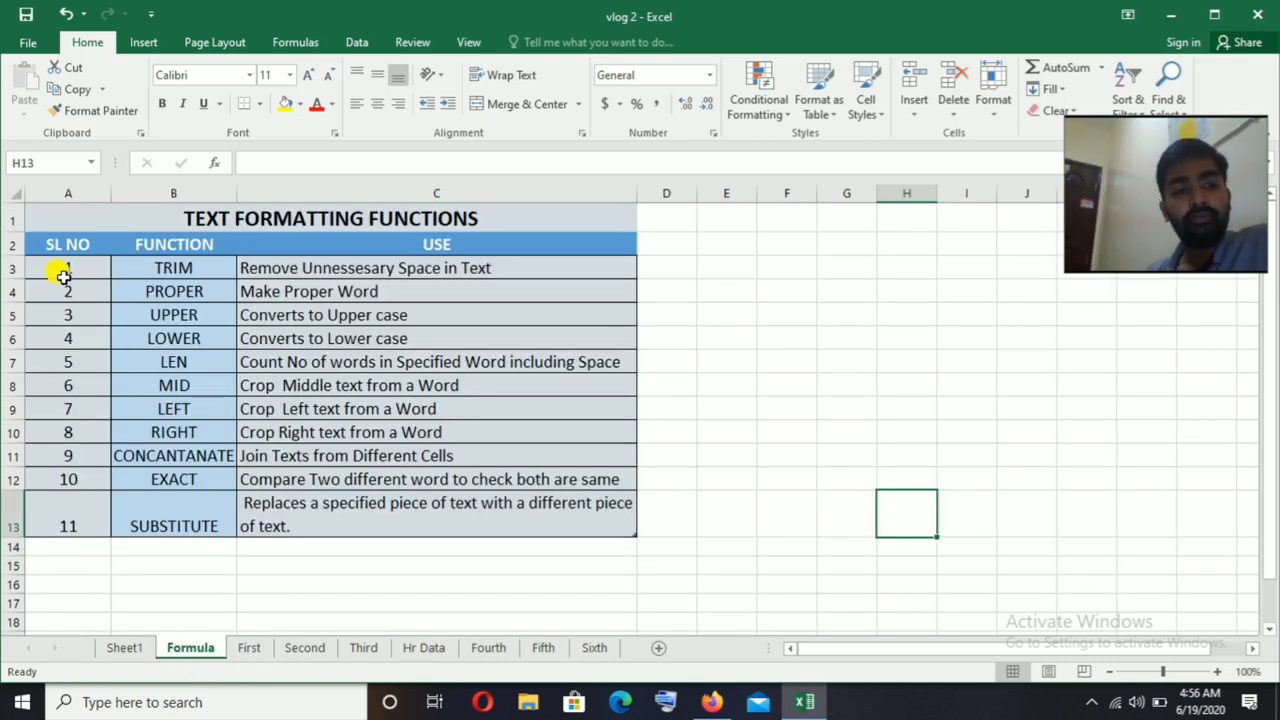